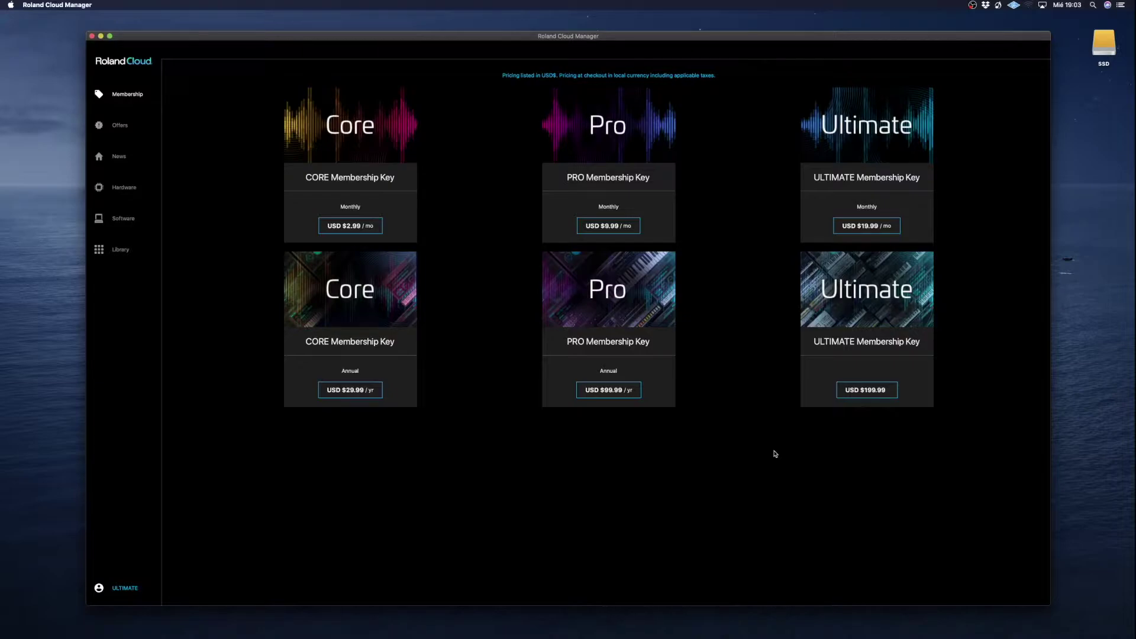
Look through the Offers, News and Hardware sections of the Roland Cloud catalog.
click(121, 128)
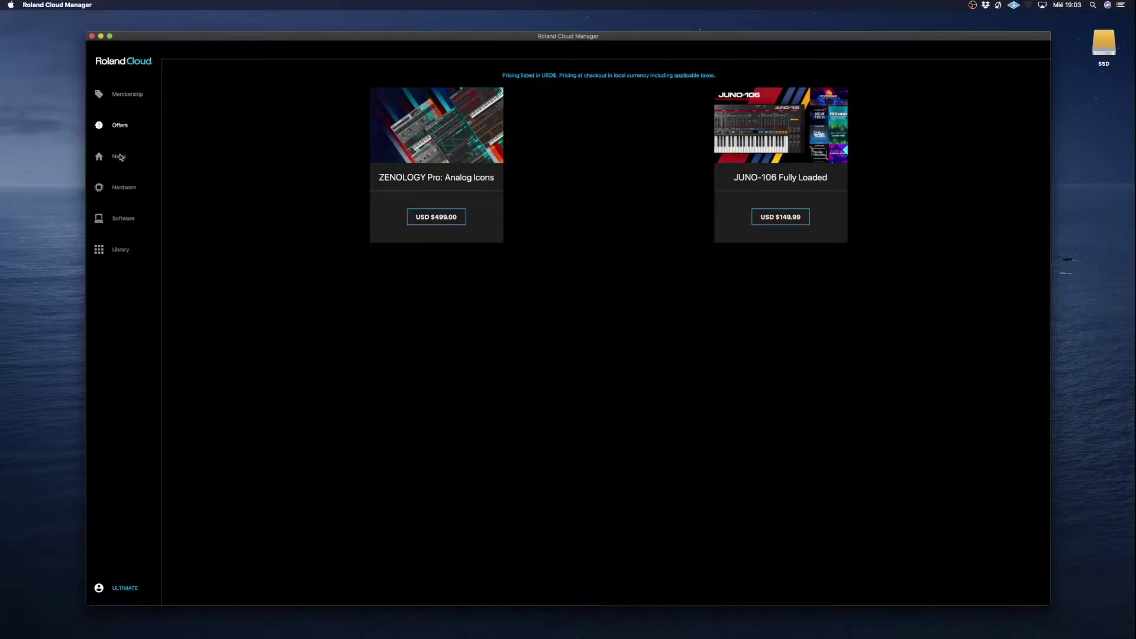
click(120, 159)
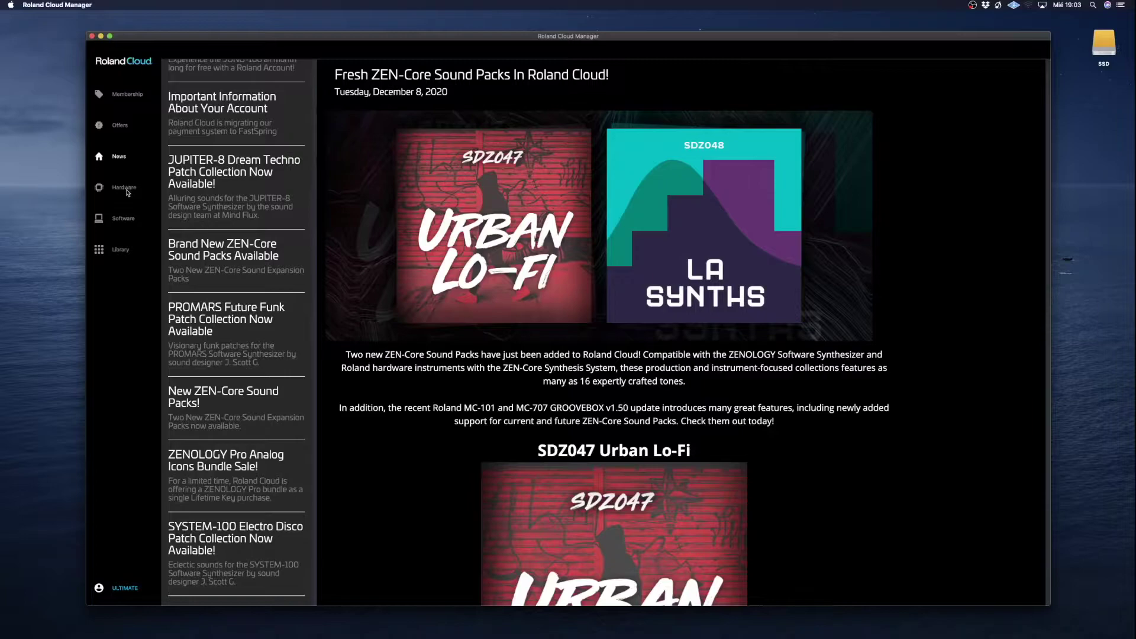
click(124, 189)
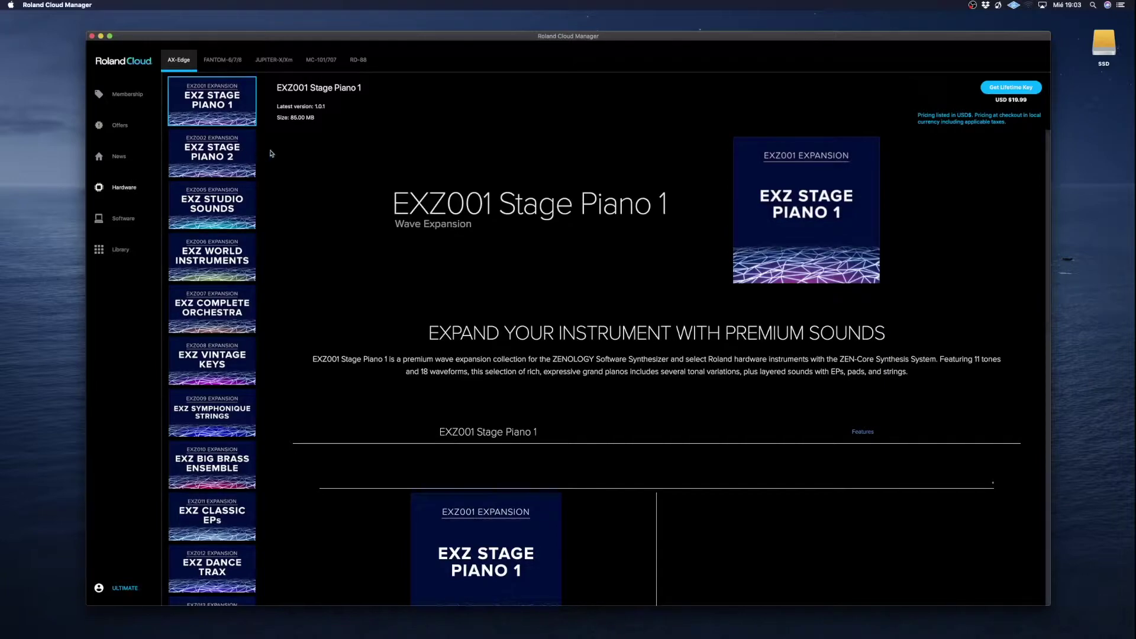
Switch to Preview to view the ZEN-Core Fully Loaded banner image, and return to Roland Cloud Manager.
mouse_move(898, 619)
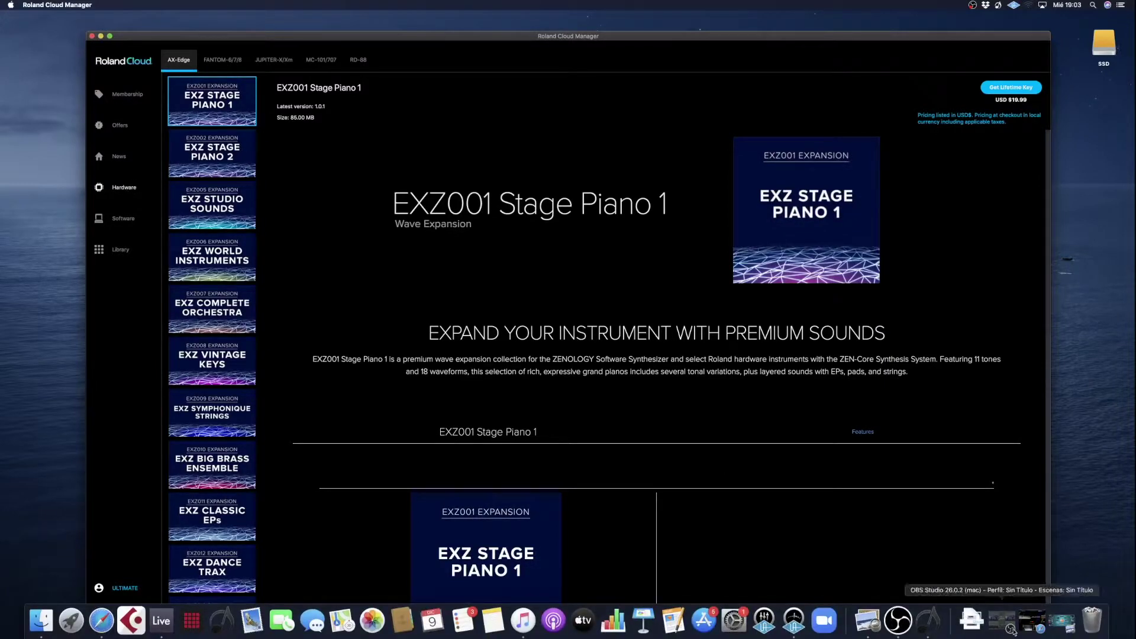
click(1062, 622)
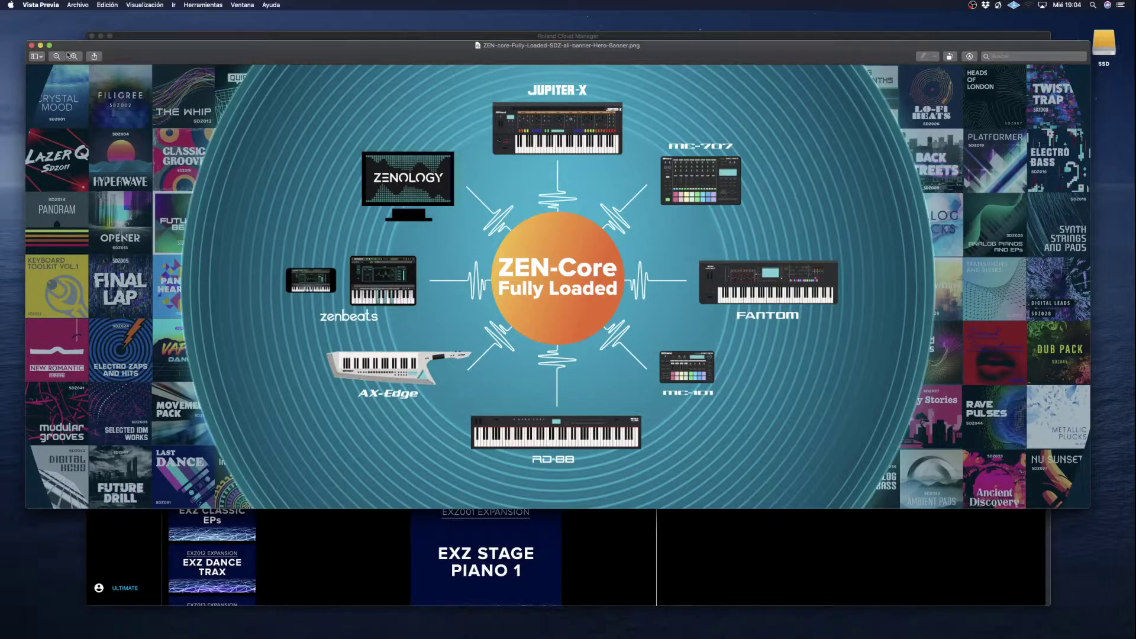
click(50, 46)
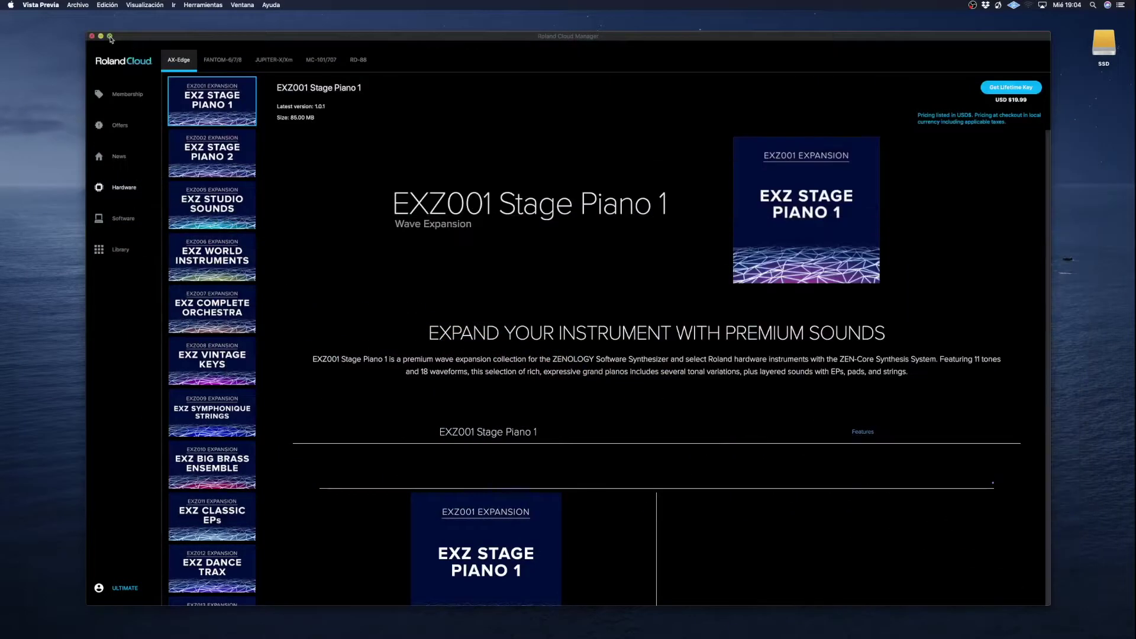
Look through the Essentials software, viewing ZENOLOGY Pro, Zenbeats and Concerto, and view the Library's product list.
click(122, 219)
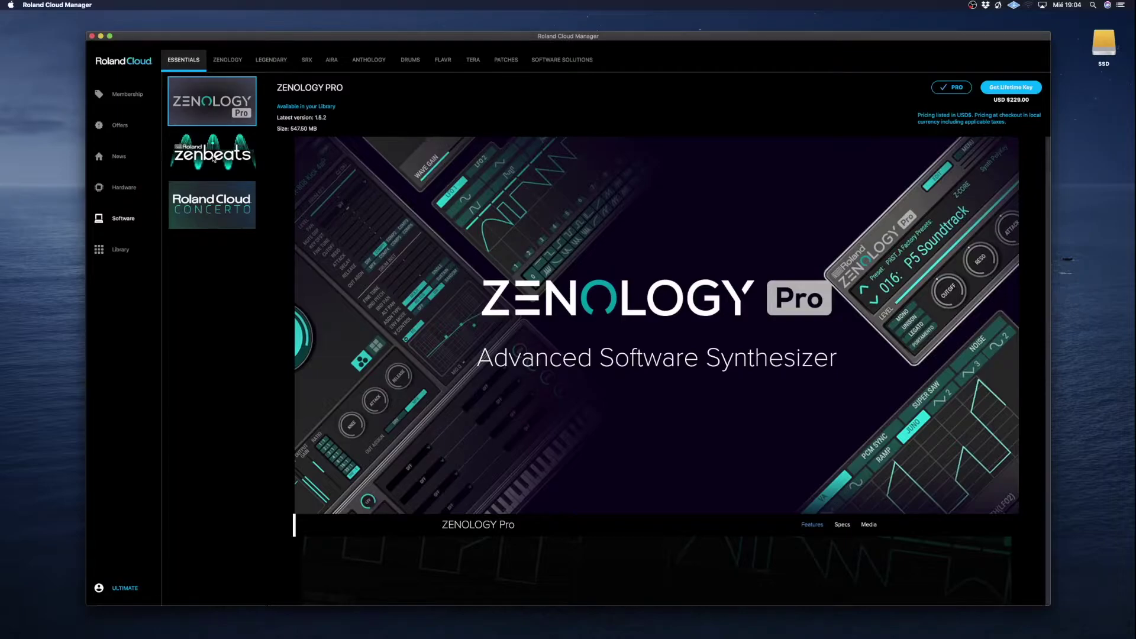
click(214, 159)
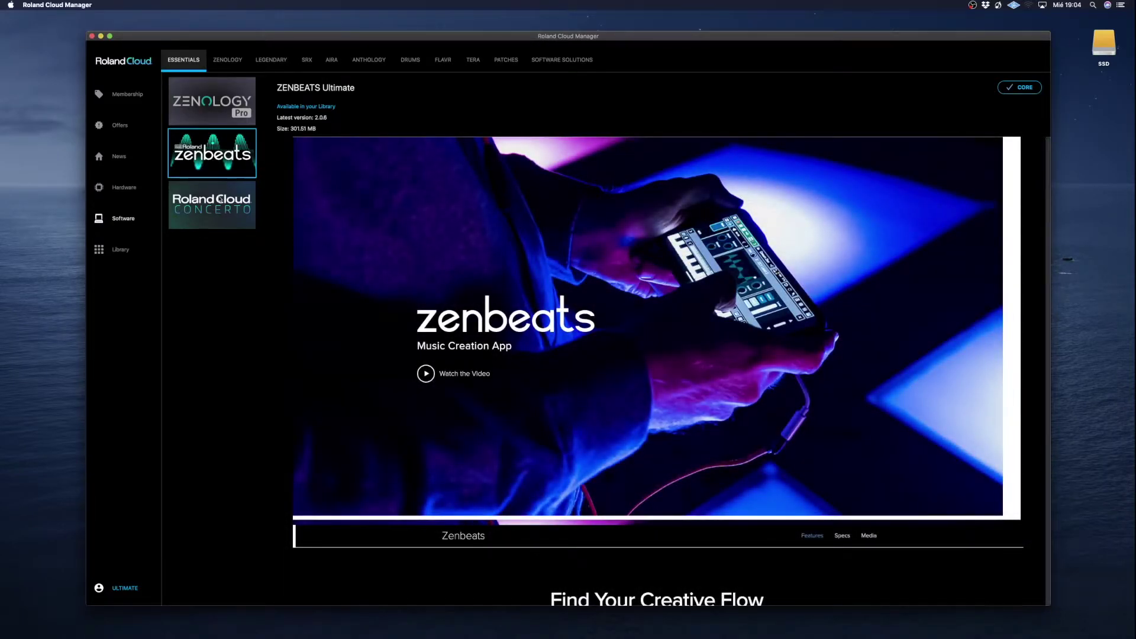
click(220, 200)
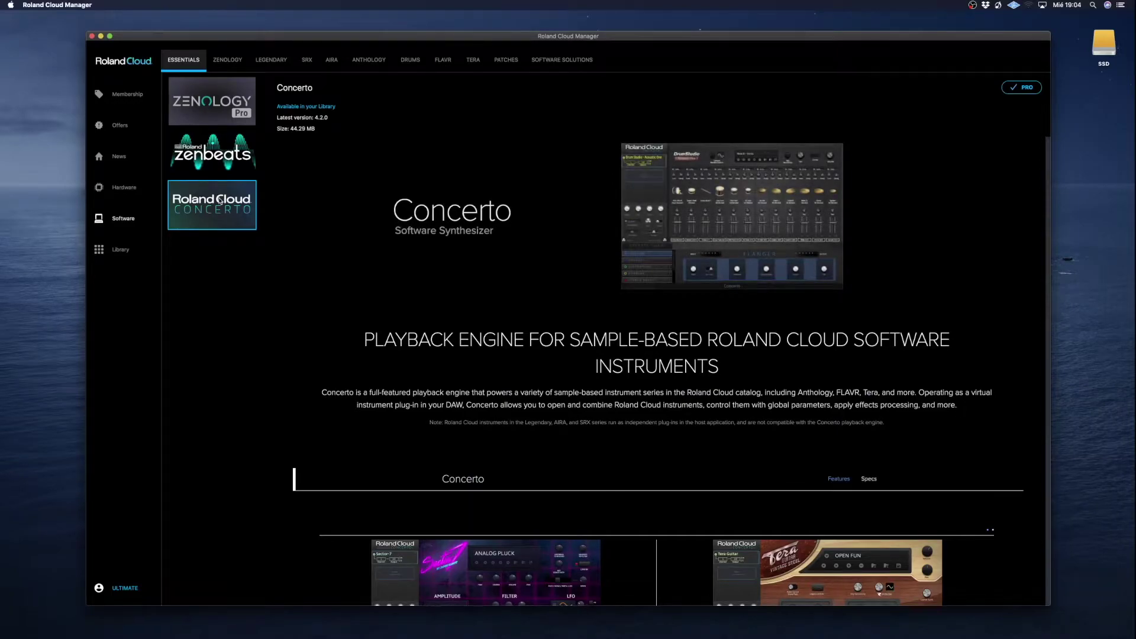
click(119, 251)
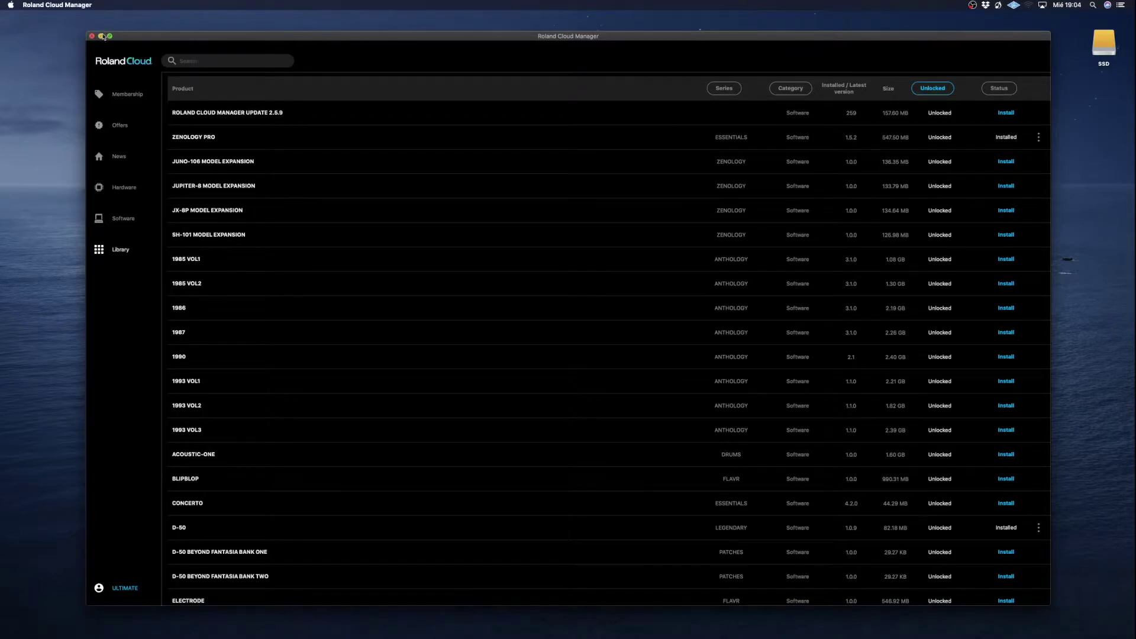
Minimise Roland Cloud Manager, switch to Ableton Live and expand the Roland Cloud plug-ins in the browser.
click(101, 37)
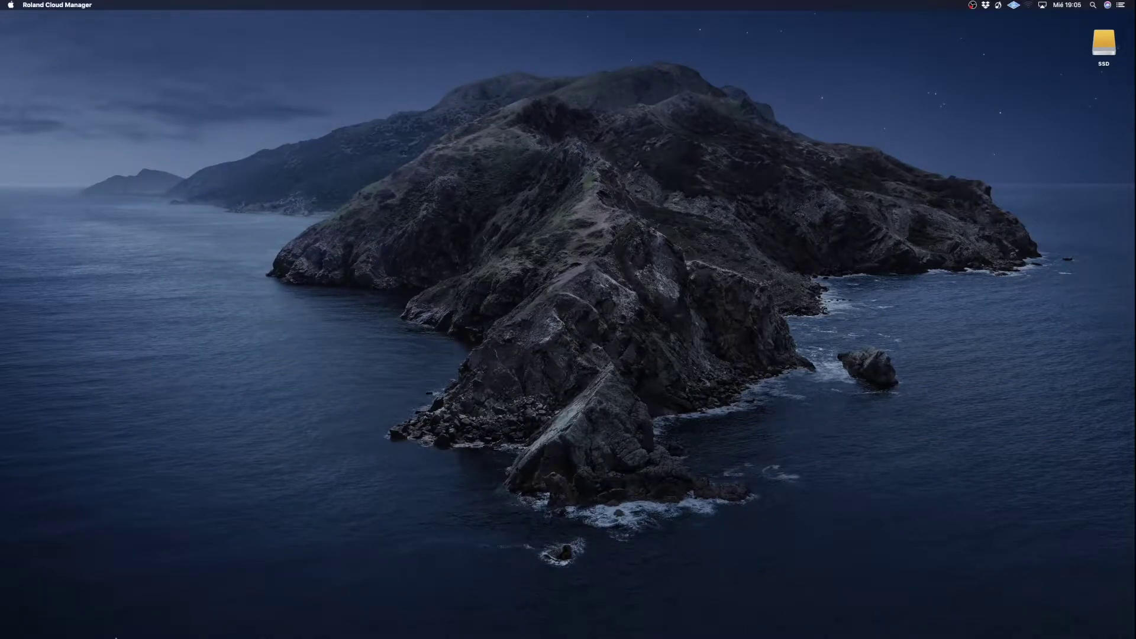
click(157, 622)
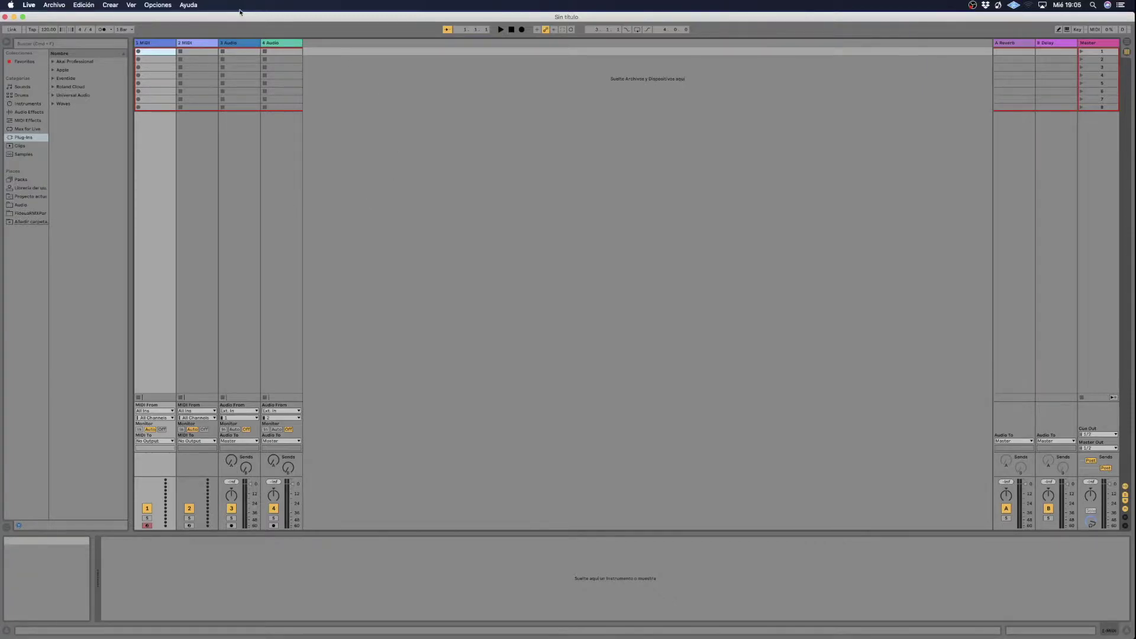
click(284, 44)
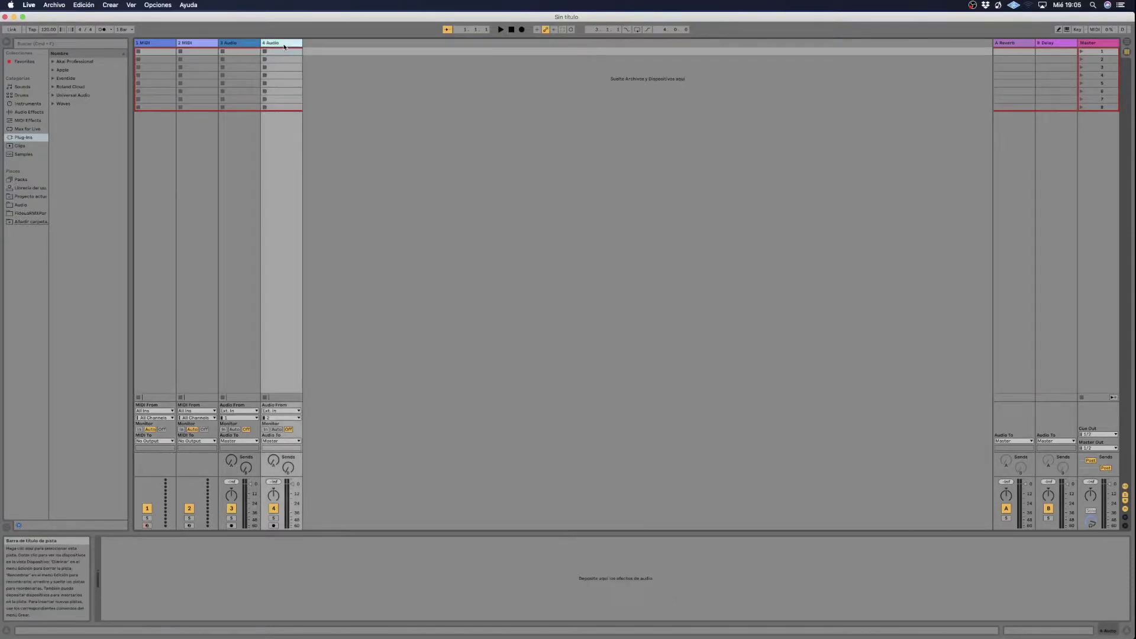
click(21, 138)
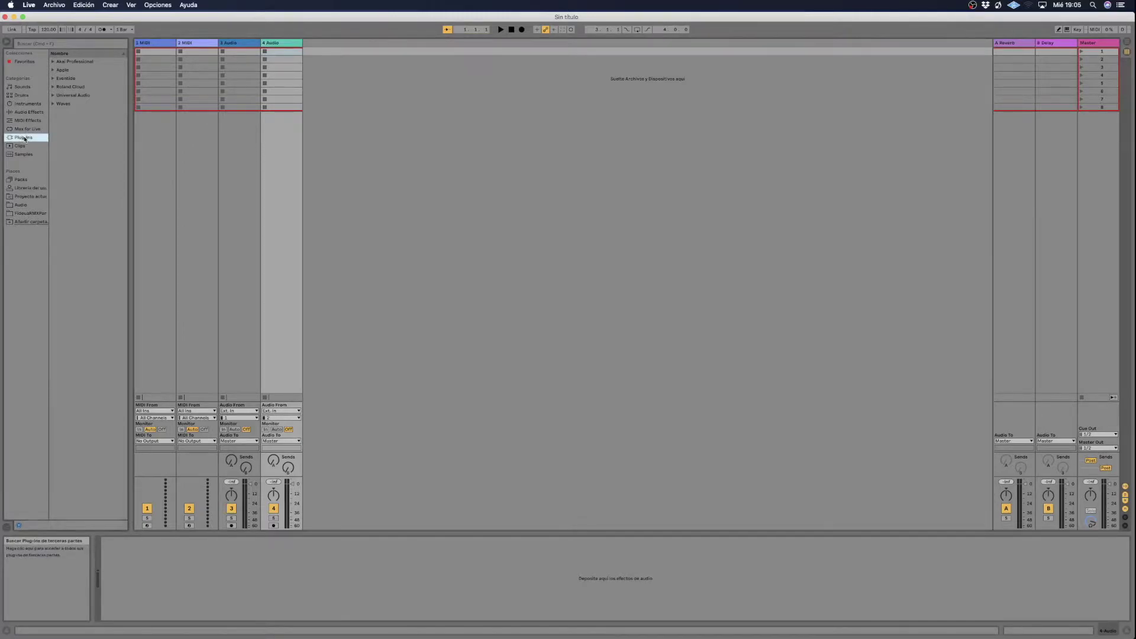
click(54, 89)
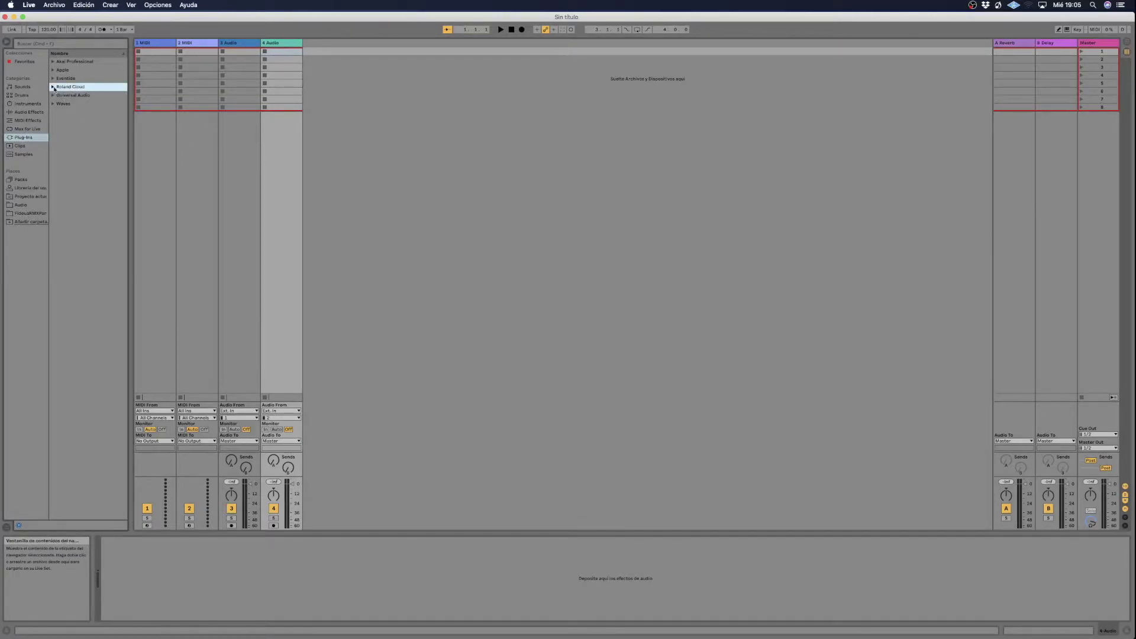
click(54, 88)
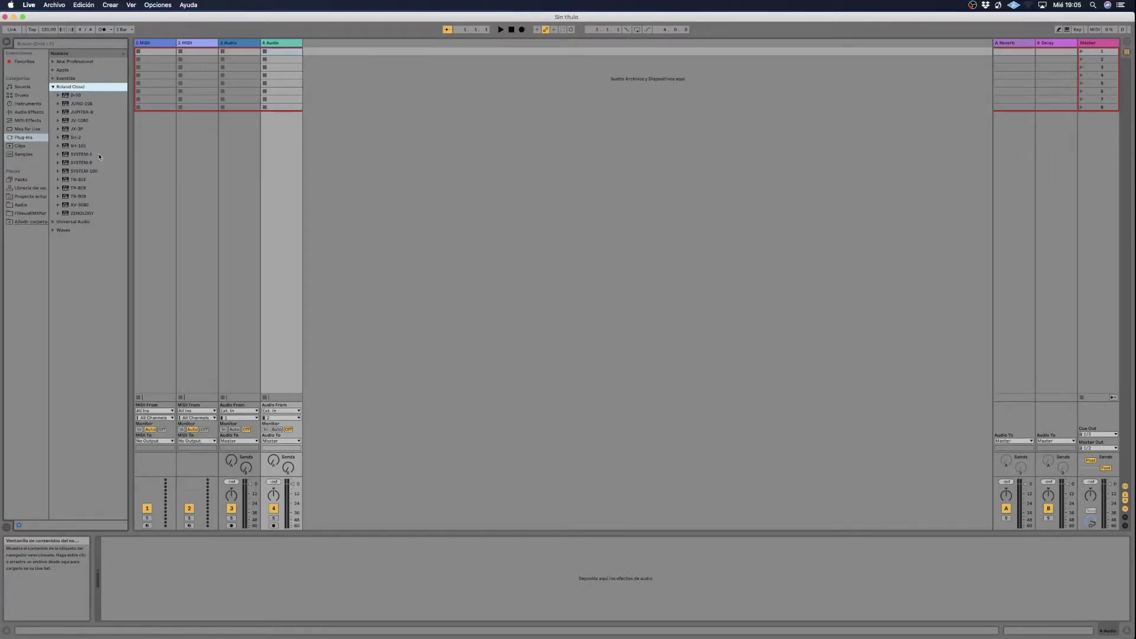
Add the TR-808 and TR-909 plug-ins as new MIDI tracks after the 4 Audio track, hiding their plug-in windows.
drag(76, 188, 337, 74)
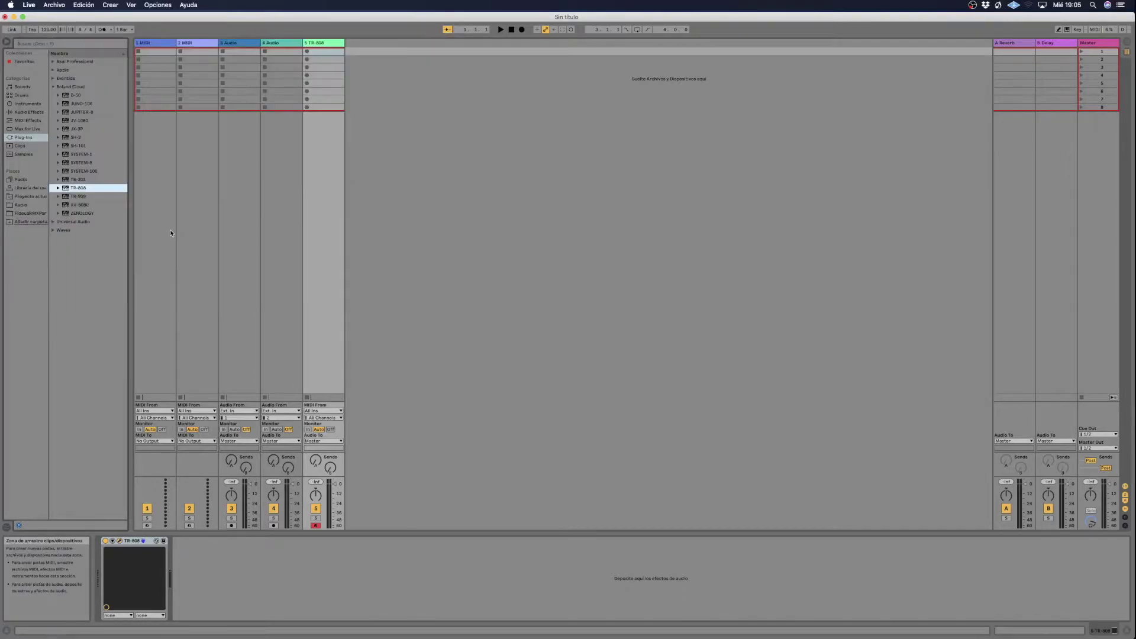
click(80, 196)
drag(80, 199, 370, 97)
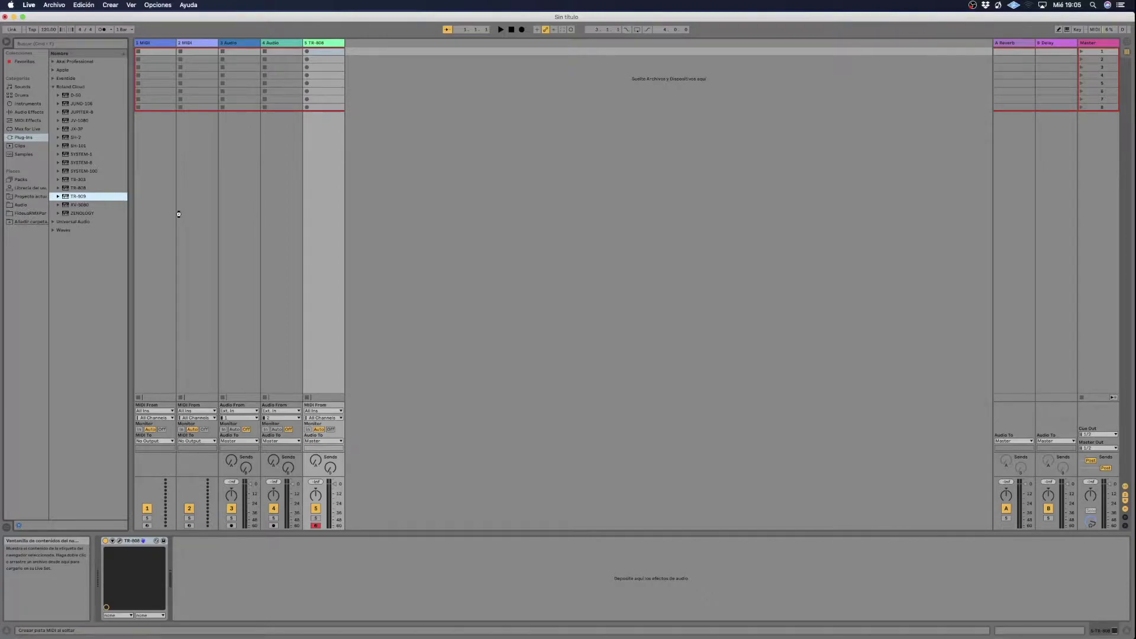
drag(179, 214, 180, 216)
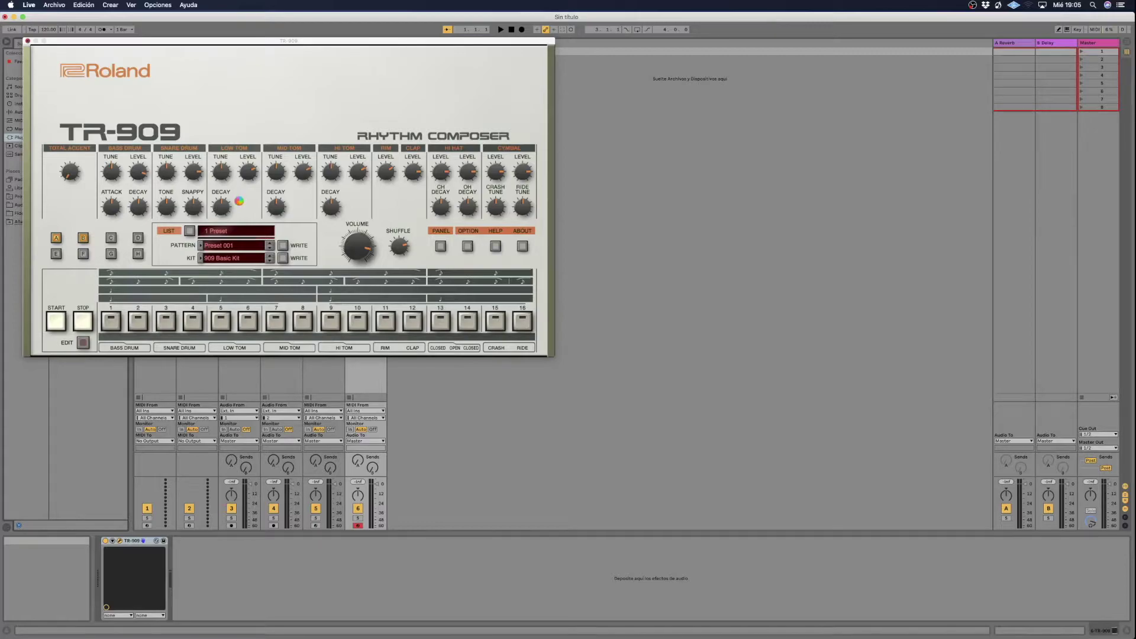
key(super+alt+p)
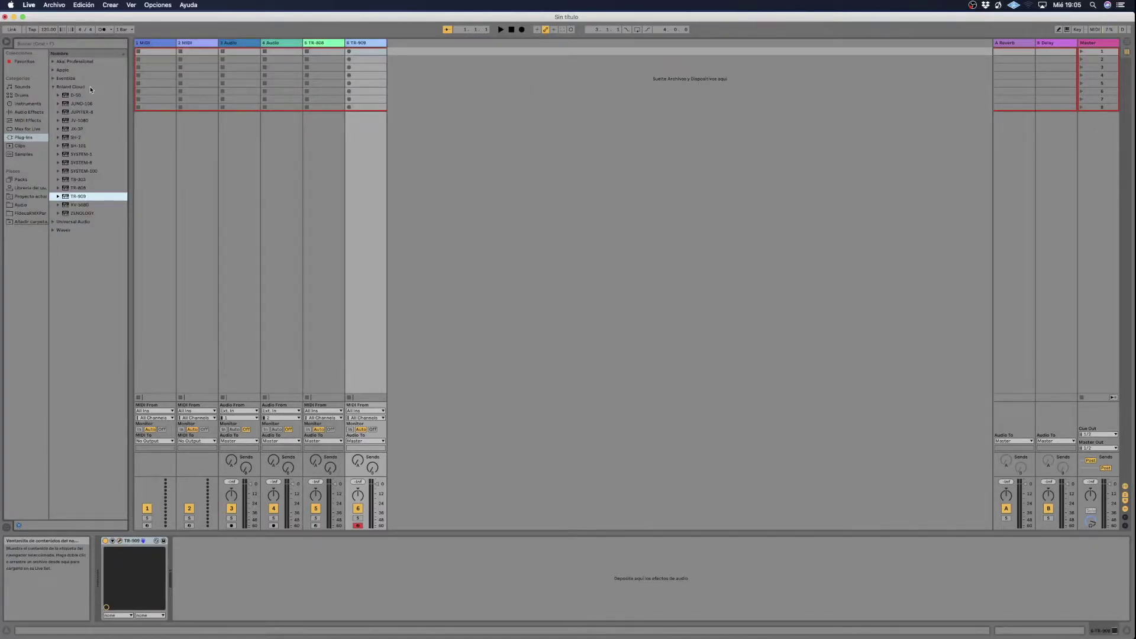
Add the TB-303 and JUNO-106 plug-ins as new MIDI tracks after the TR-909 track, closing their plug-in windows.
drag(81, 181, 414, 84)
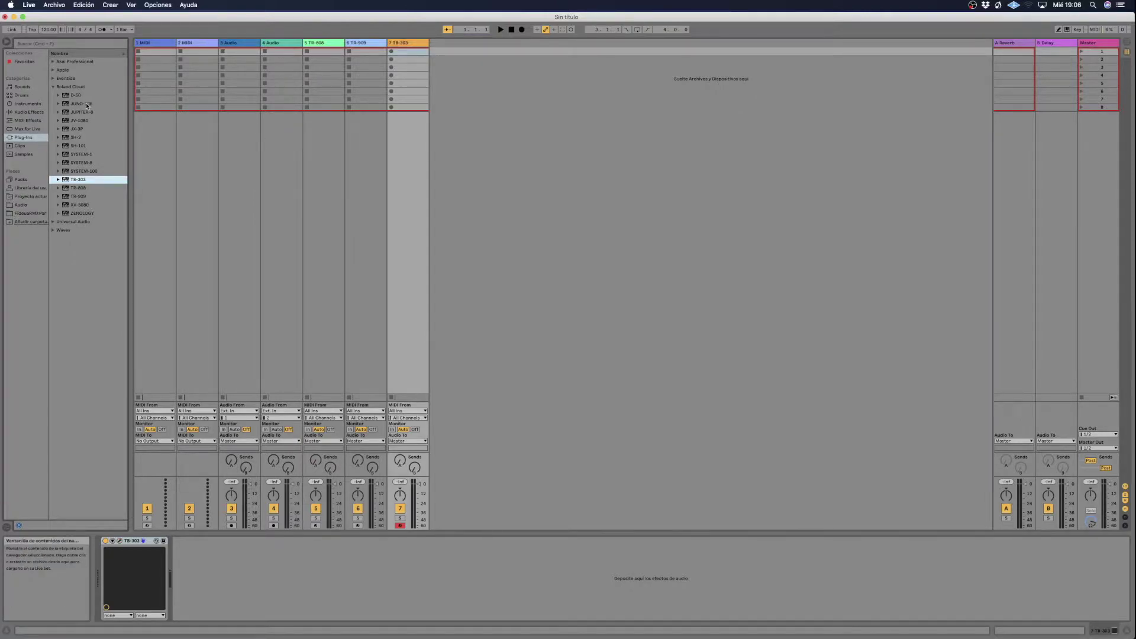
drag(84, 106, 474, 96)
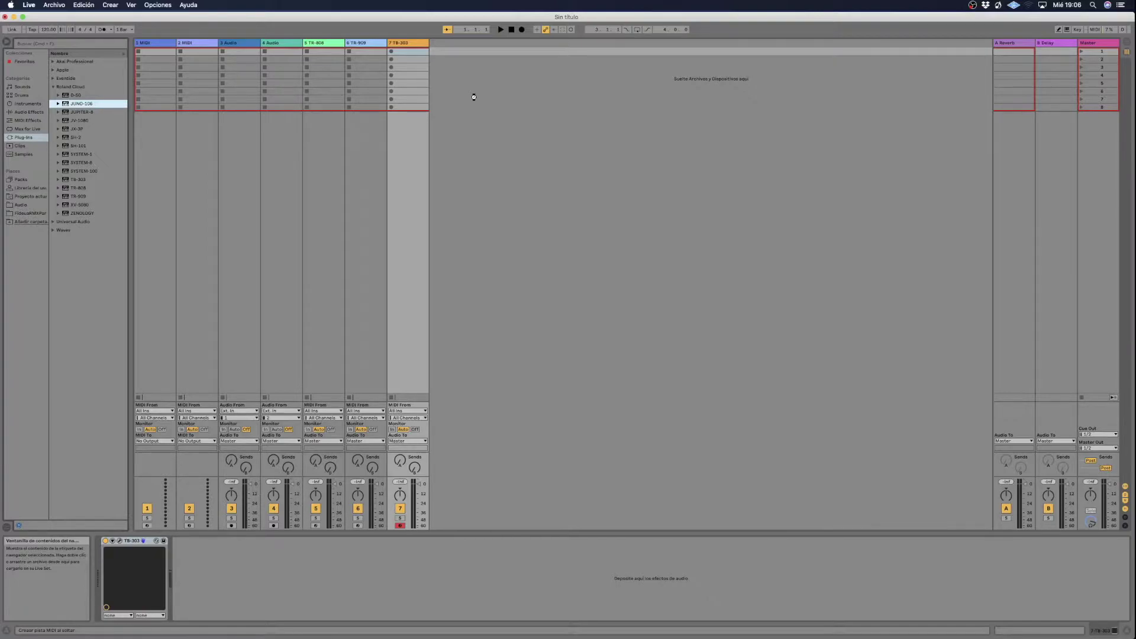
drag(474, 96, 474, 97)
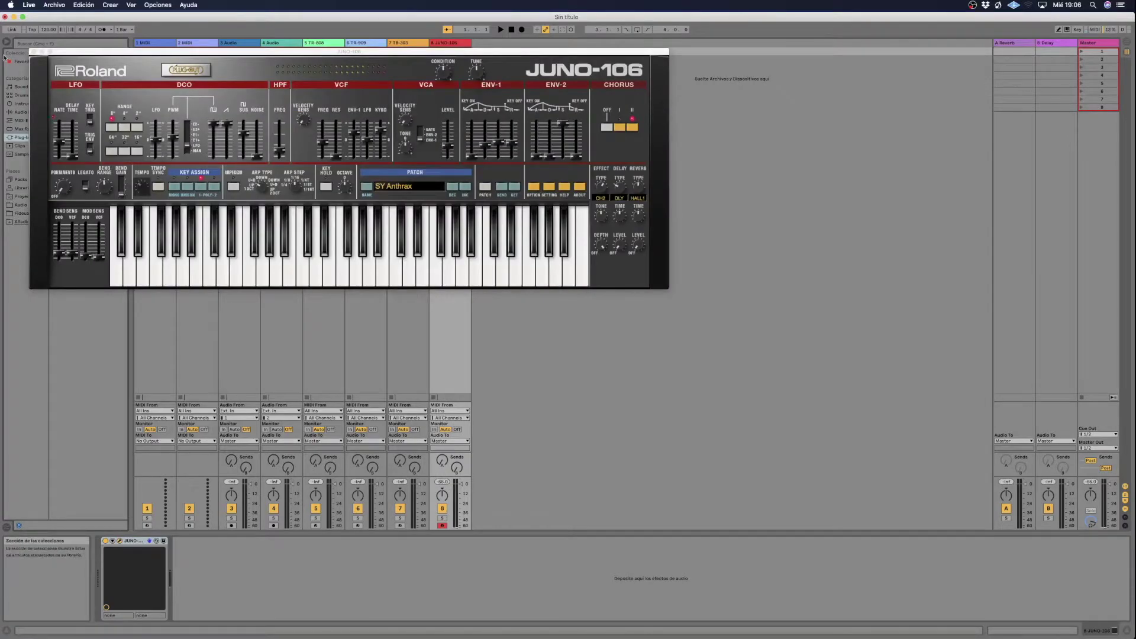
click(33, 52)
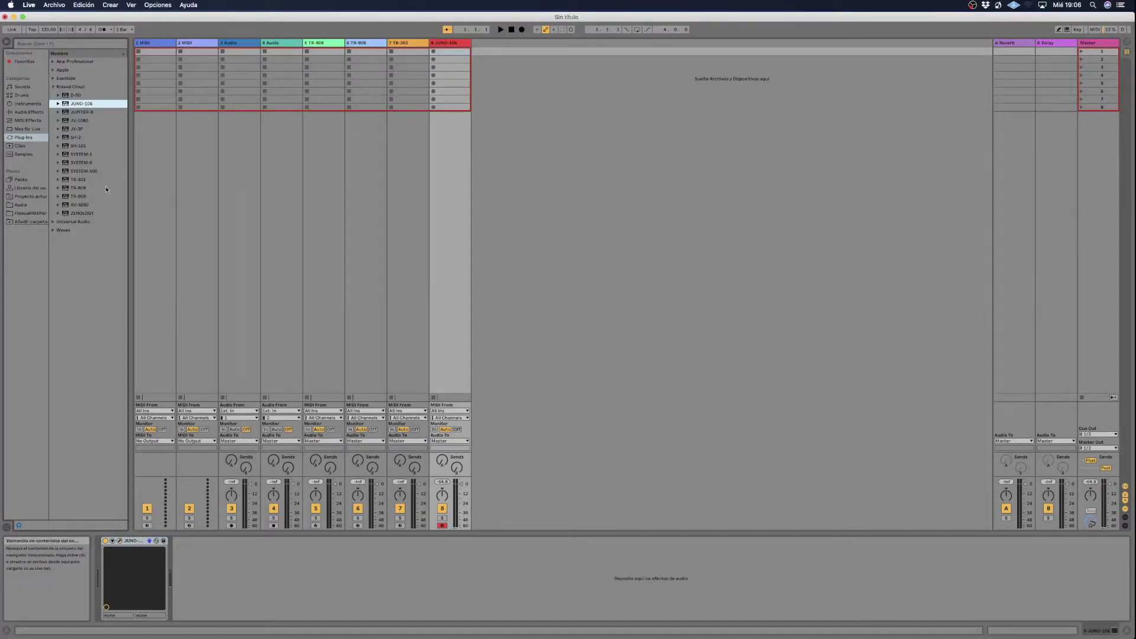
Add the XV-5080 and ZENOLOGY plug-ins as new MIDI tracks after the JUNO-106 track, closing their plug-in windows.
click(80, 206)
drag(80, 207, 535, 127)
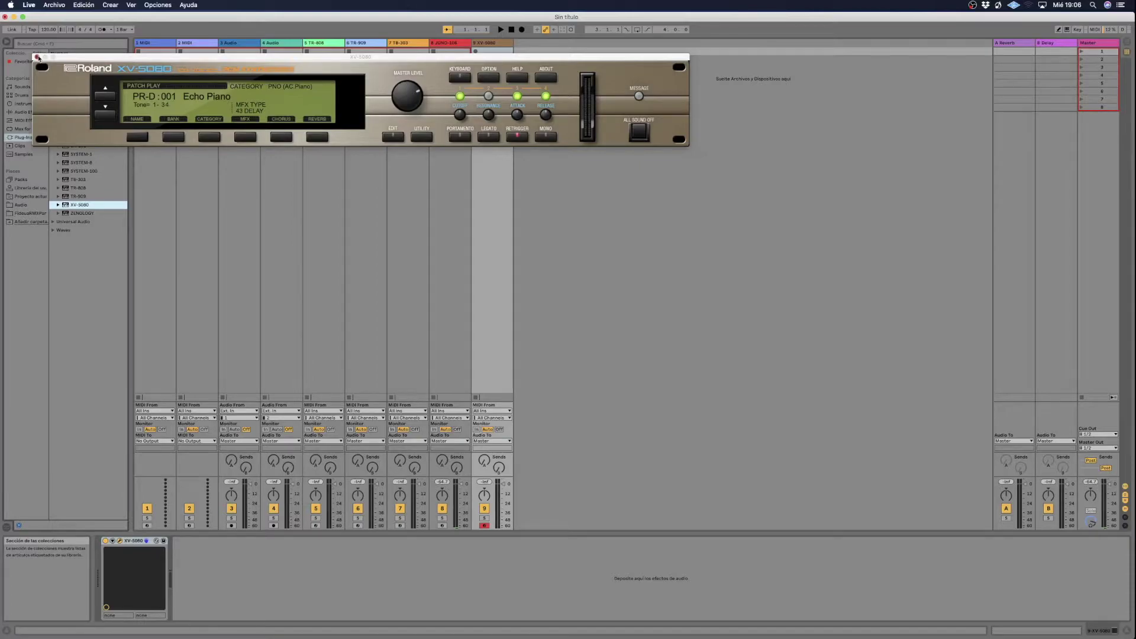
click(103, 238)
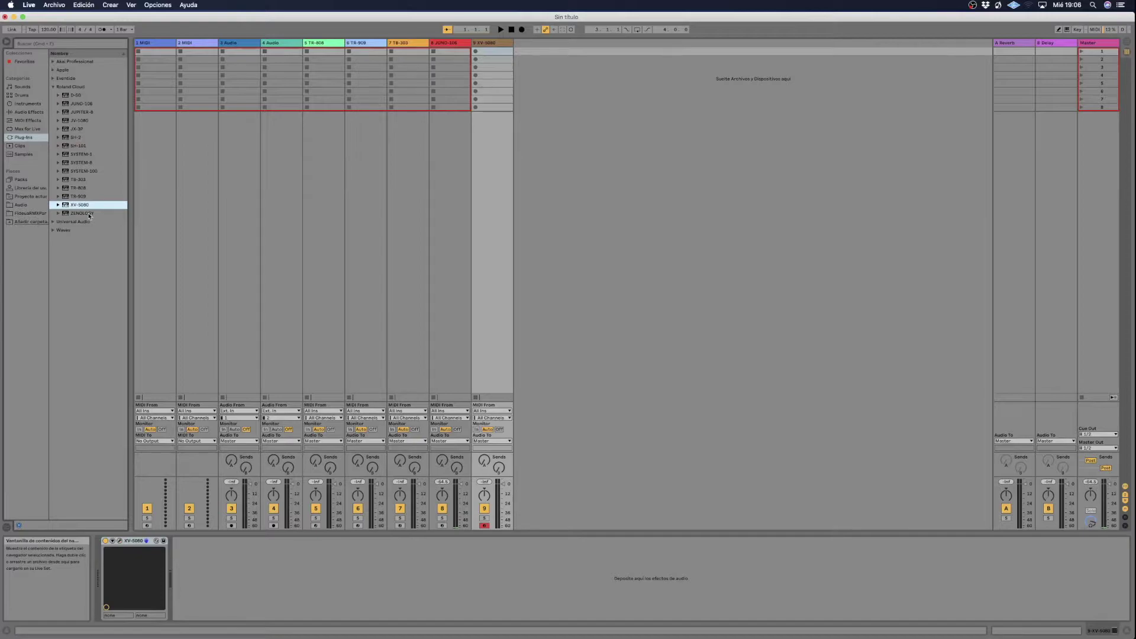
click(88, 215)
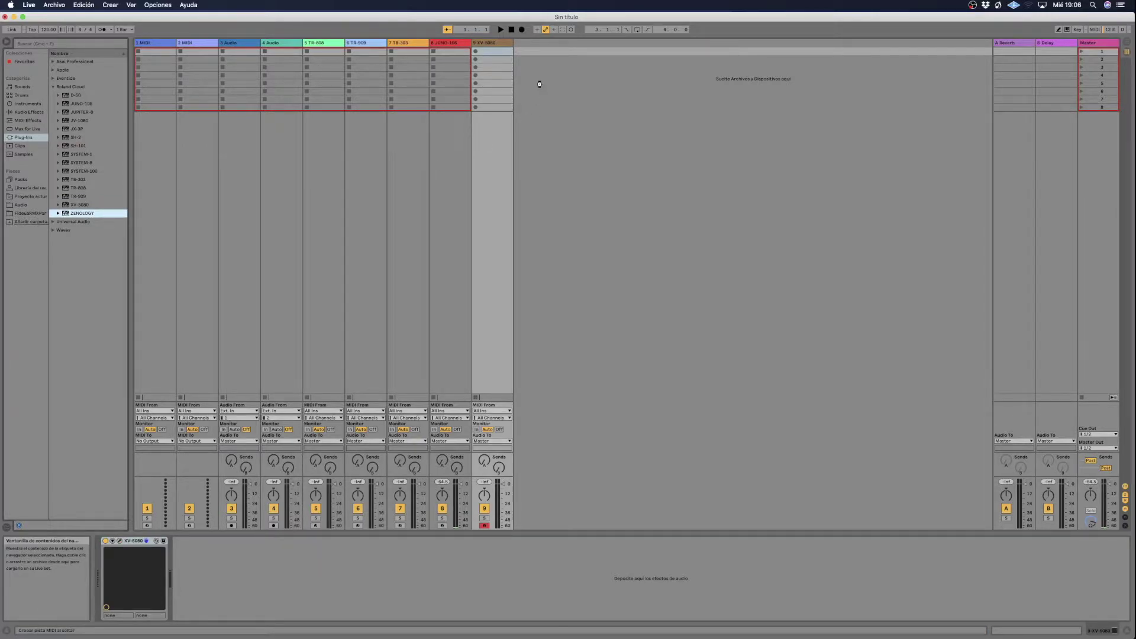
drag(539, 84, 540, 84)
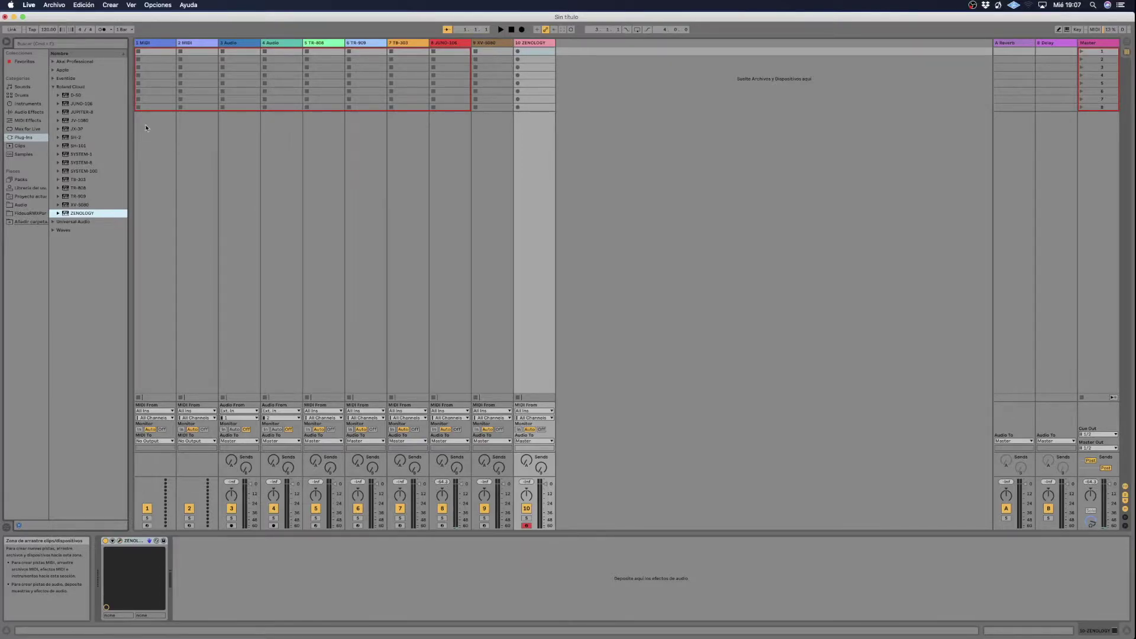
Add the SH-101 plug-in as a new MIDI track after ZENOLOGY and close its plug-in window.
click(78, 146)
drag(77, 146, 581, 92)
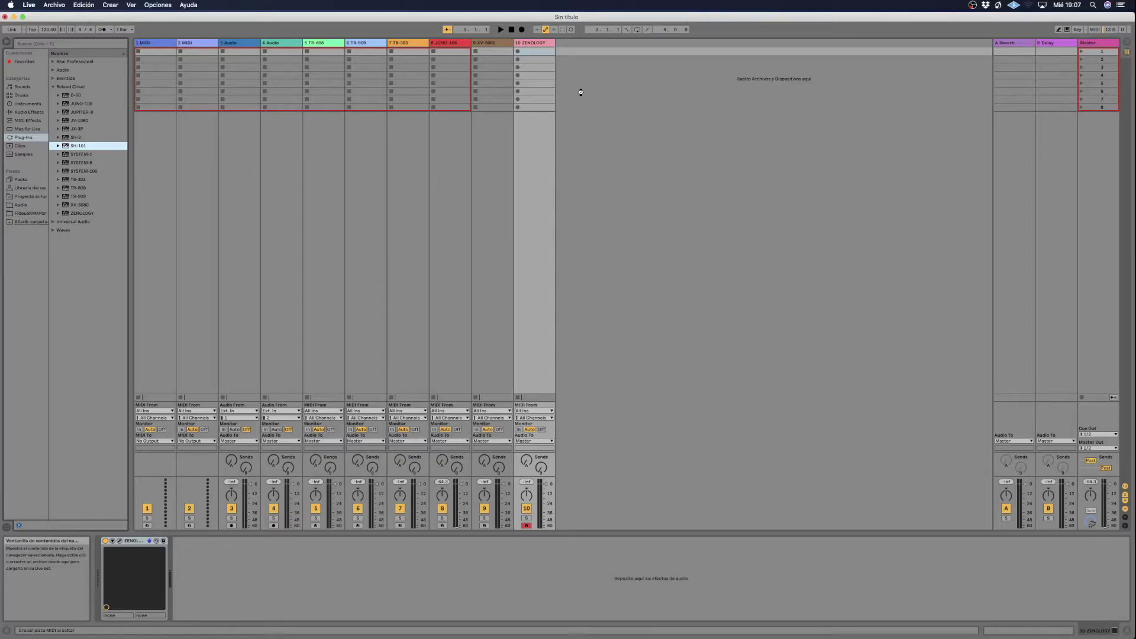
drag(581, 92, 582, 93)
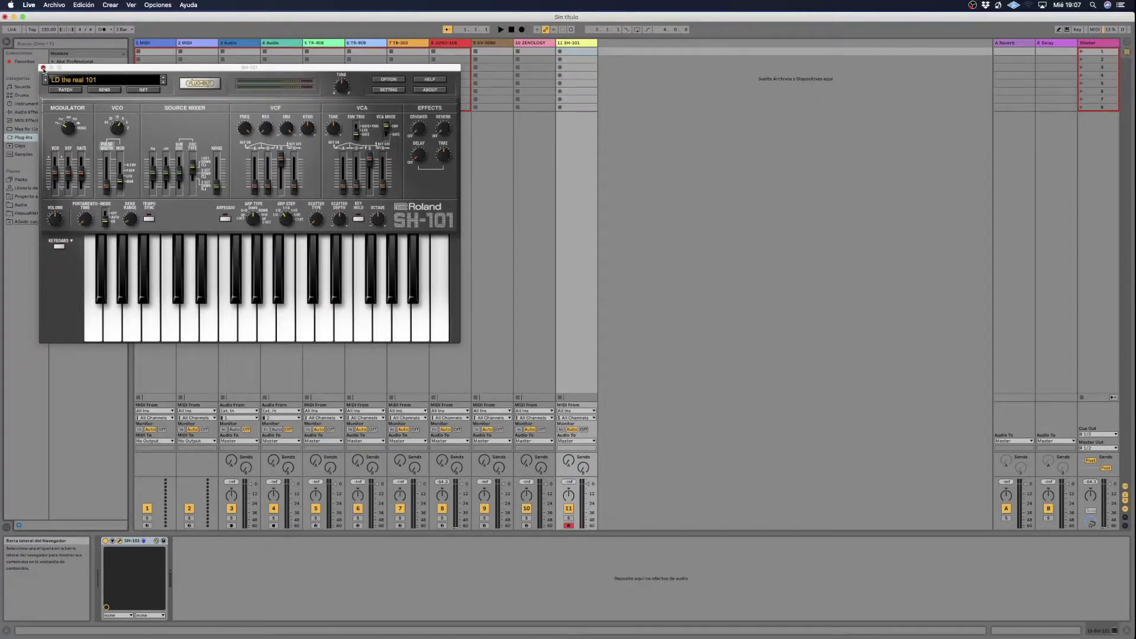
click(43, 68)
Delete the four empty default MIDI and audio tracks and move the TR-808 track after the TR-909 track.
click(276, 43)
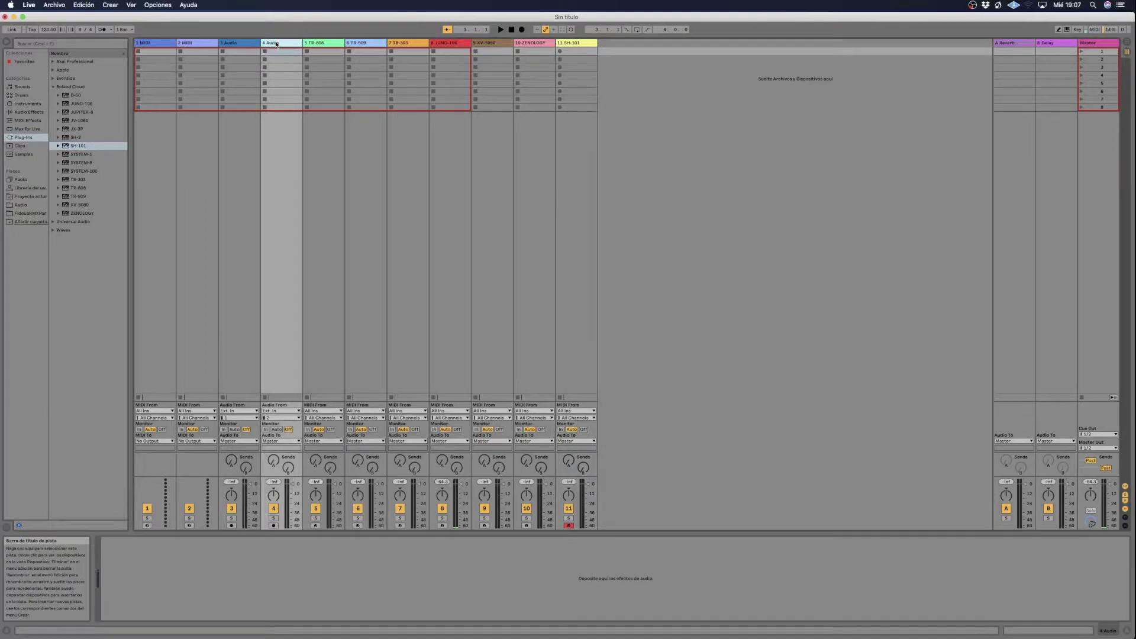
click(166, 43)
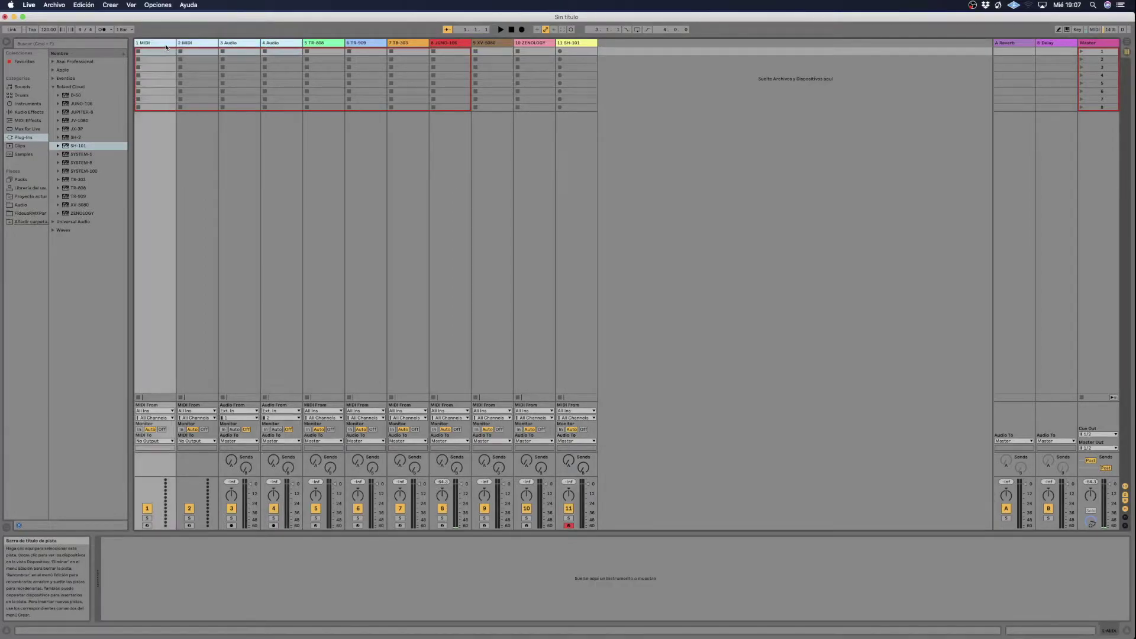
key(Delete)
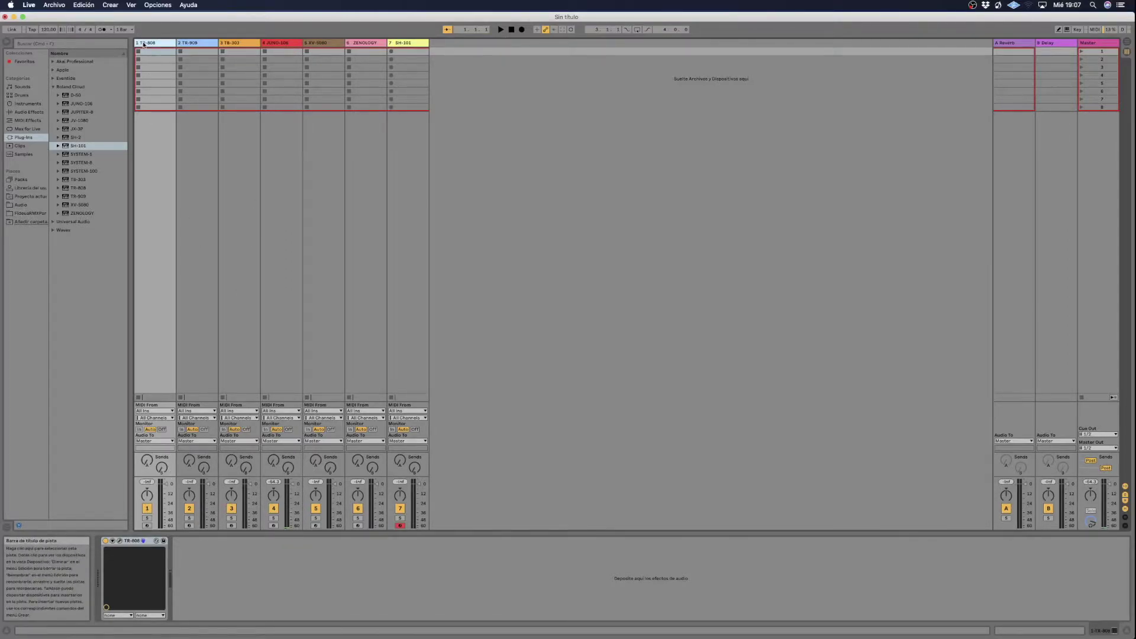
drag(221, 52, 220, 57)
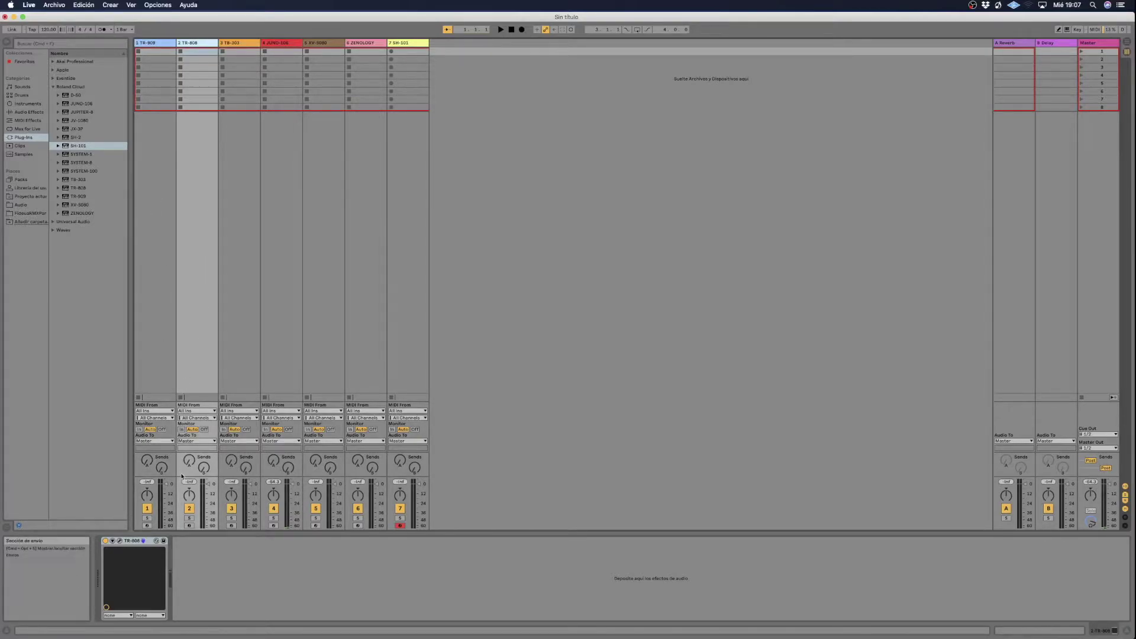
Deactivate all six tracks after the TR-909, from TR-808 through SH-101.
click(190, 509)
click(232, 508)
click(273, 509)
click(316, 509)
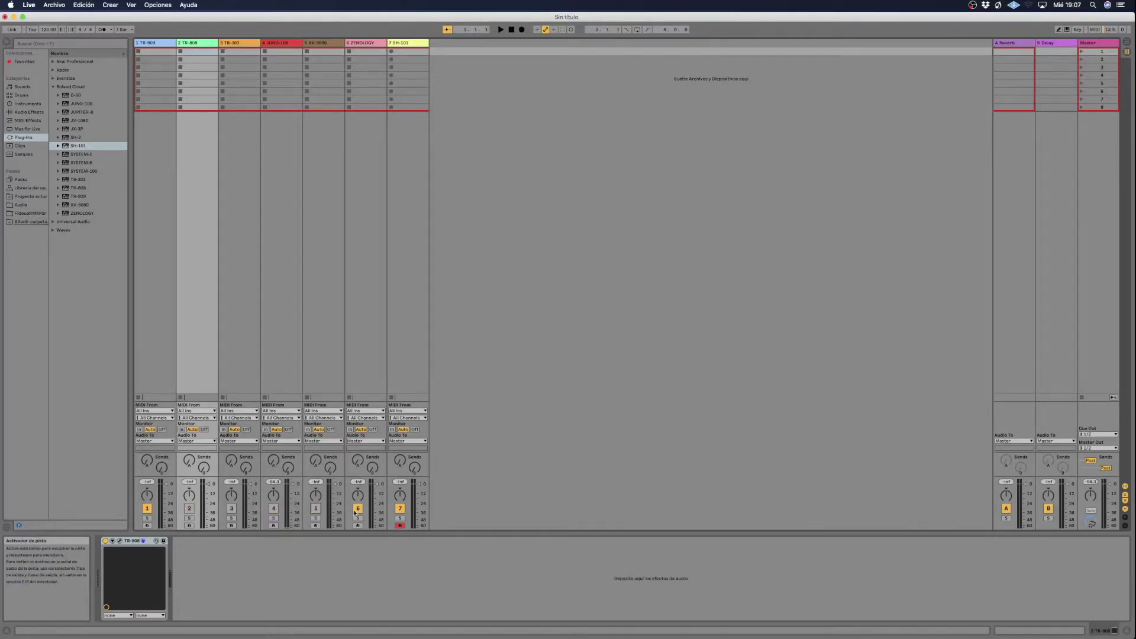
click(360, 509)
click(400, 510)
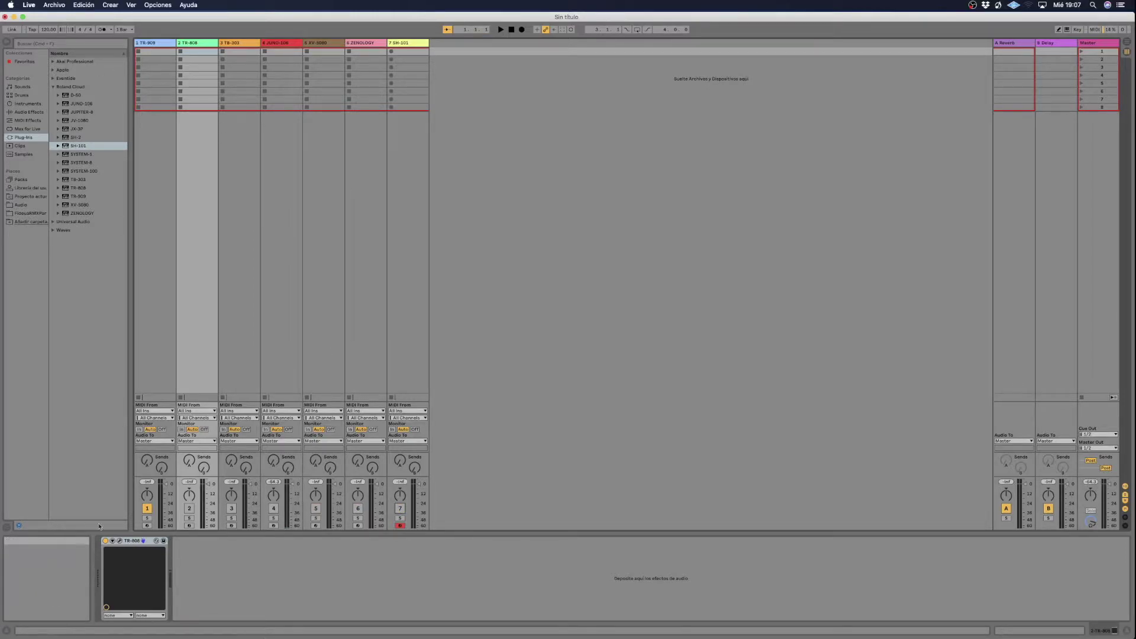
Open the TR-909 plug-in's step editor with variation A selected and audition the preset pattern.
click(154, 50)
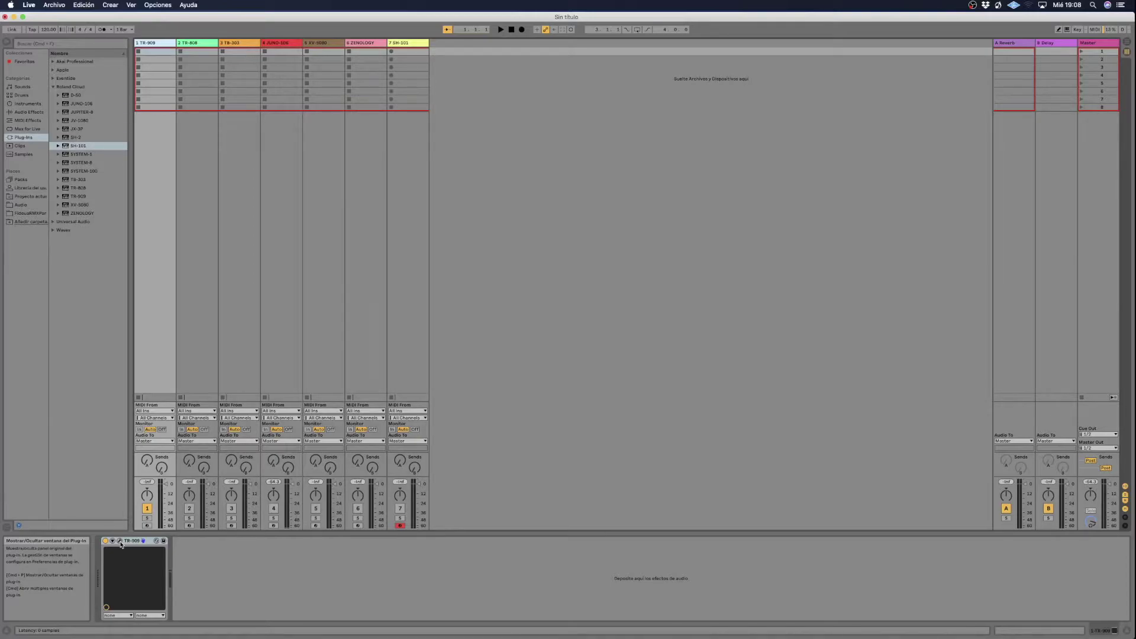
click(120, 542)
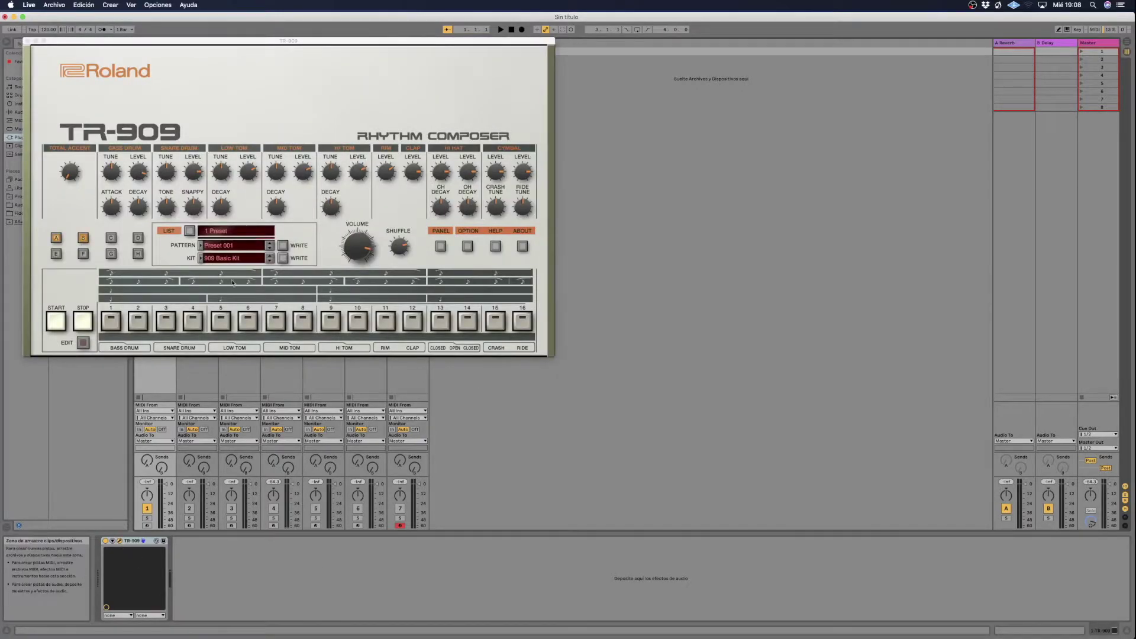
click(57, 238)
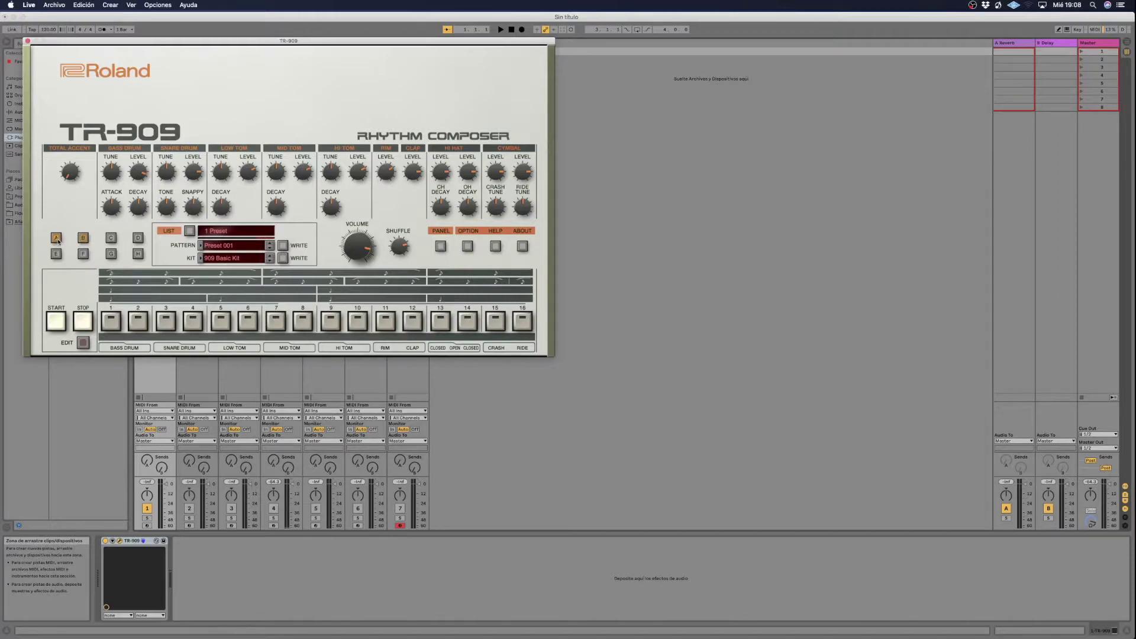
click(83, 343)
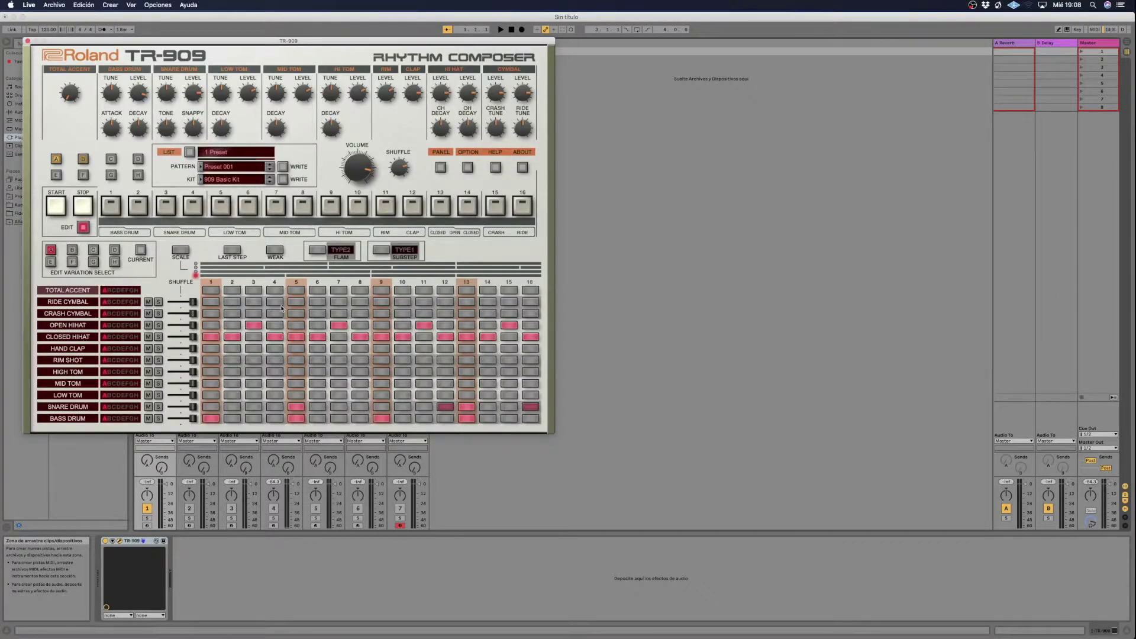
key(space)
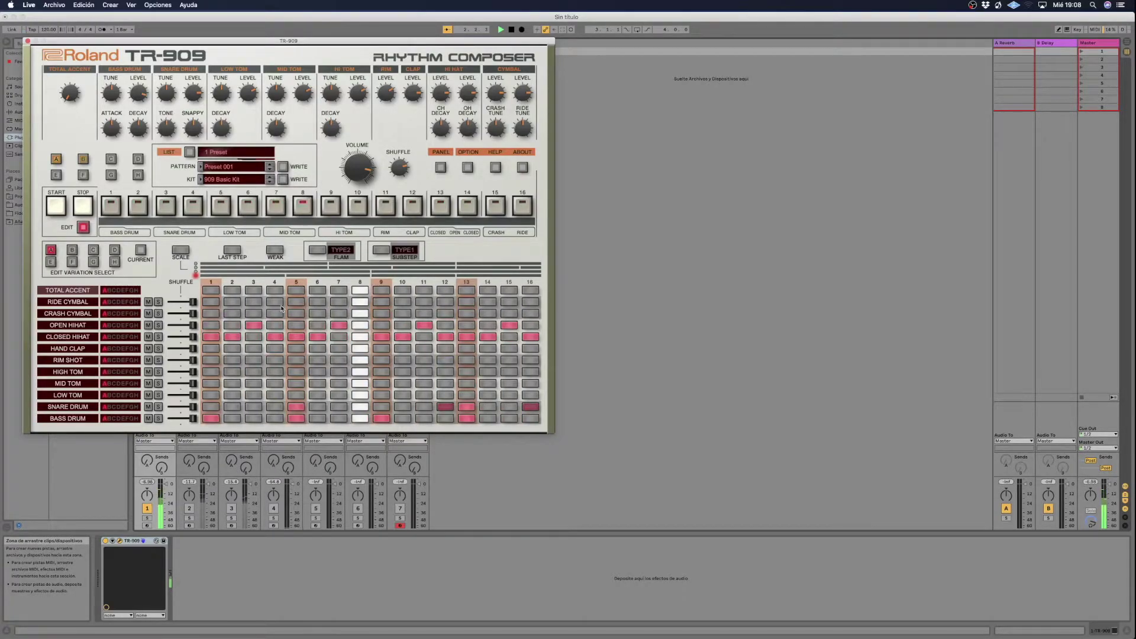
key(space)
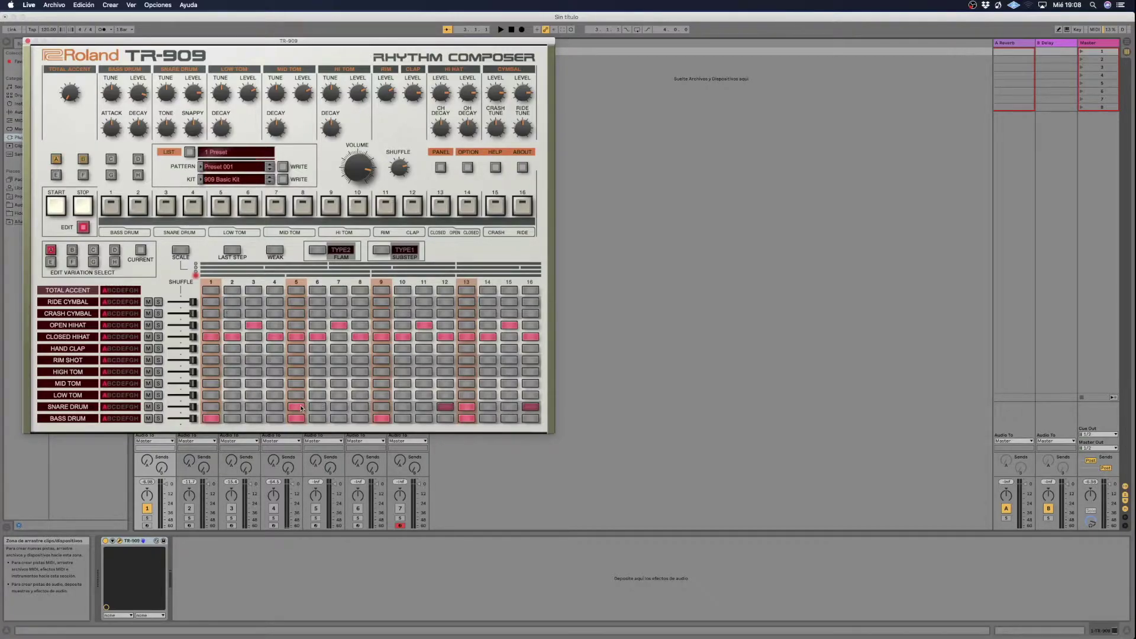
Clear the TR-909's snare drum and open hi-hat hits and fill the closed hi-hat row on every step.
click(450, 408)
click(471, 407)
click(531, 408)
click(254, 337)
click(340, 338)
click(424, 326)
click(423, 337)
click(509, 325)
click(509, 338)
Adjust the TR-909's shuffle and turn on Total Accent for all odd-numbered steps.
drag(400, 165, 399, 178)
drag(399, 180, 396, 183)
click(210, 290)
click(253, 290)
click(337, 291)
click(381, 290)
click(423, 290)
click(466, 290)
click(511, 290)
click(73, 93)
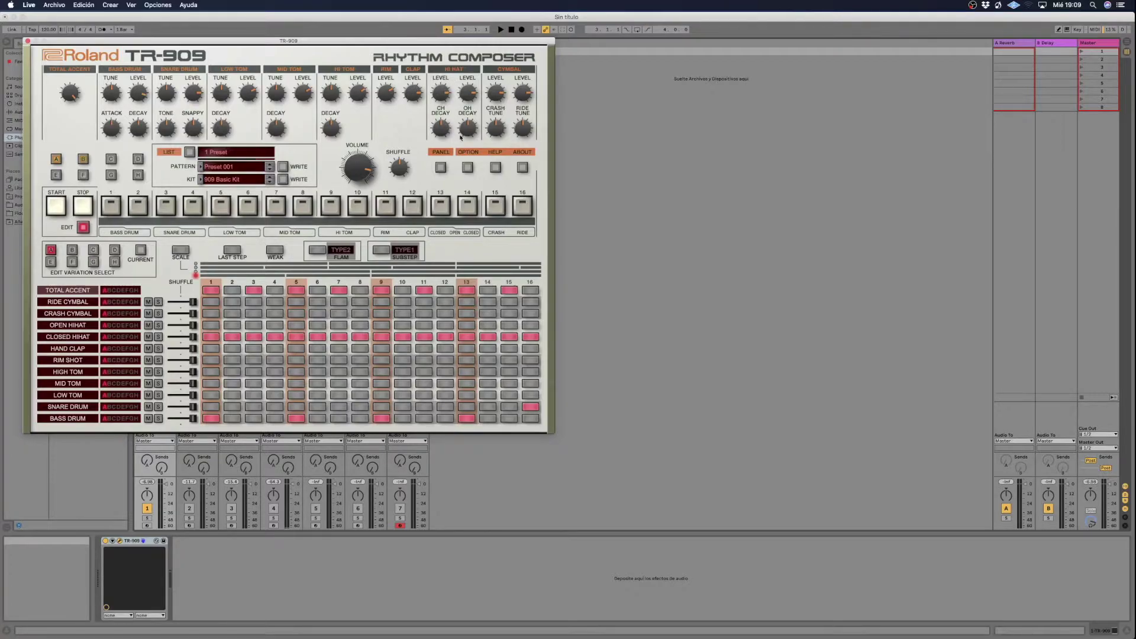
Play the TR-909 pattern while shortening the closed hi-hat decay and adjusting the bass drum's tune and decay, and close the plug-in window.
key(space)
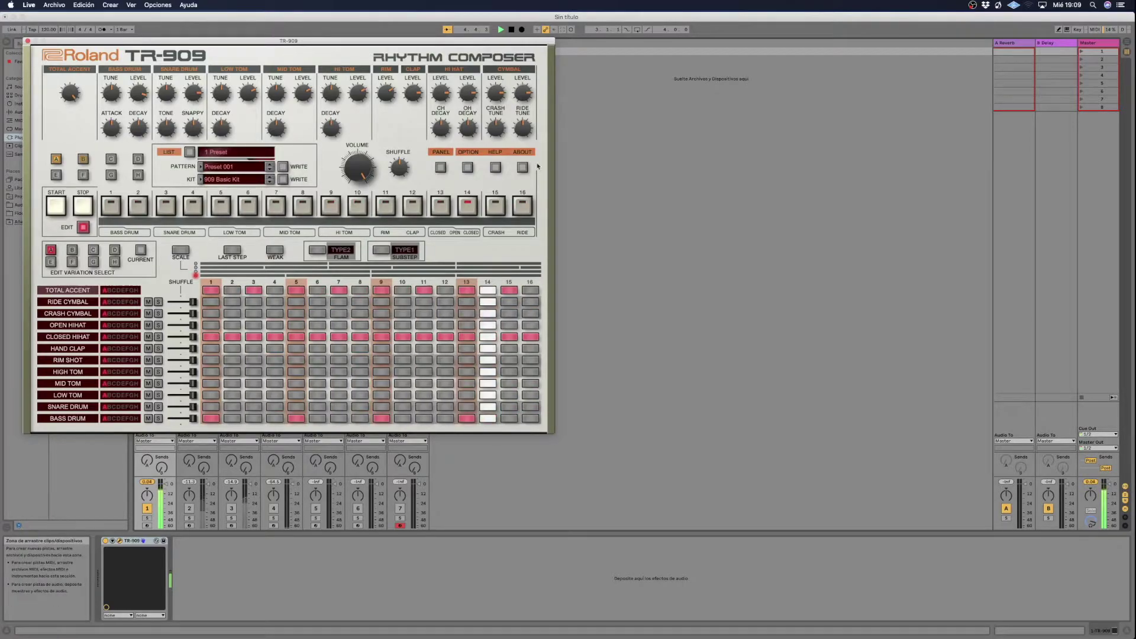
mouse_move(439, 134)
drag(438, 134, 436, 166)
mouse_move(112, 89)
drag(111, 87, 111, 83)
mouse_move(115, 101)
mouse_move(143, 115)
drag(143, 114, 142, 124)
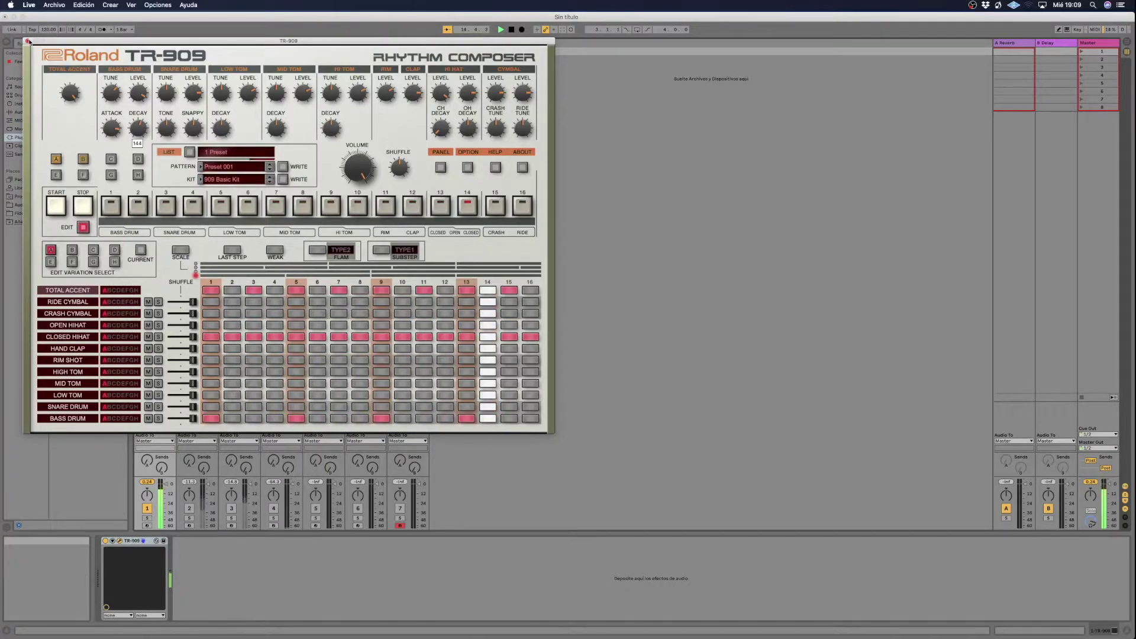
click(28, 41)
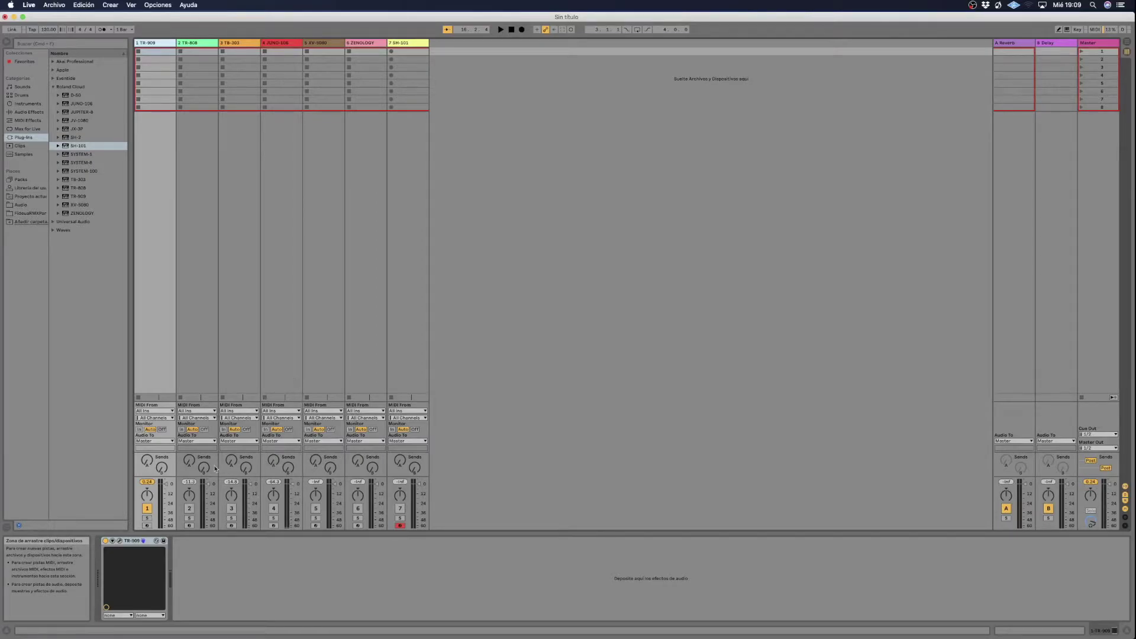
Activate the TR-808 track, deactivate the TR-909 track and start playback.
click(189, 509)
click(148, 509)
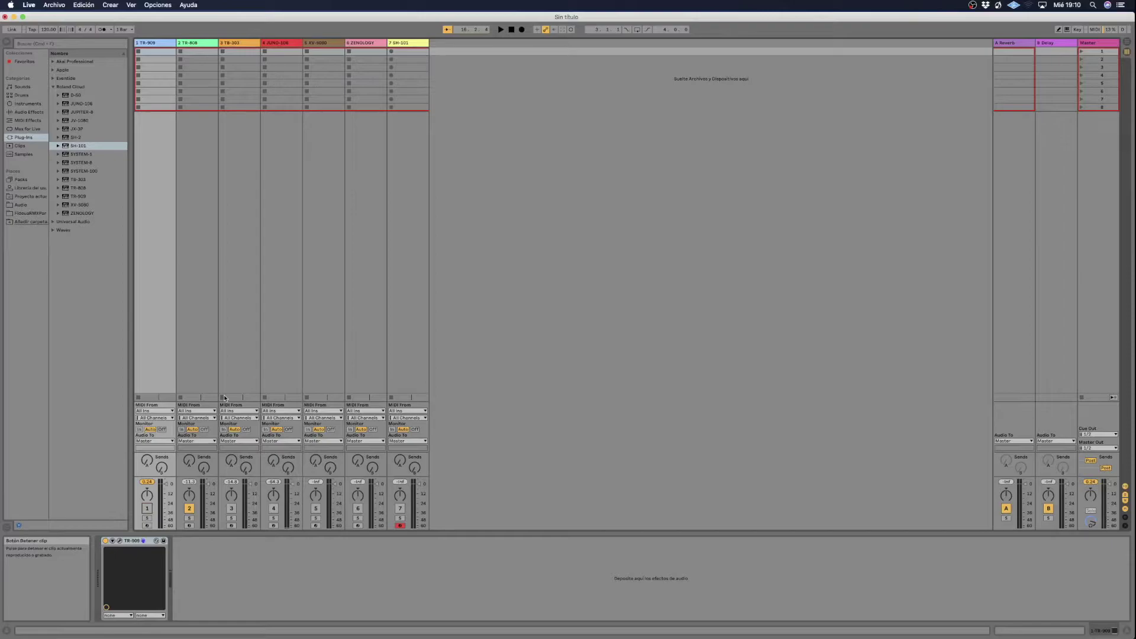
key(space)
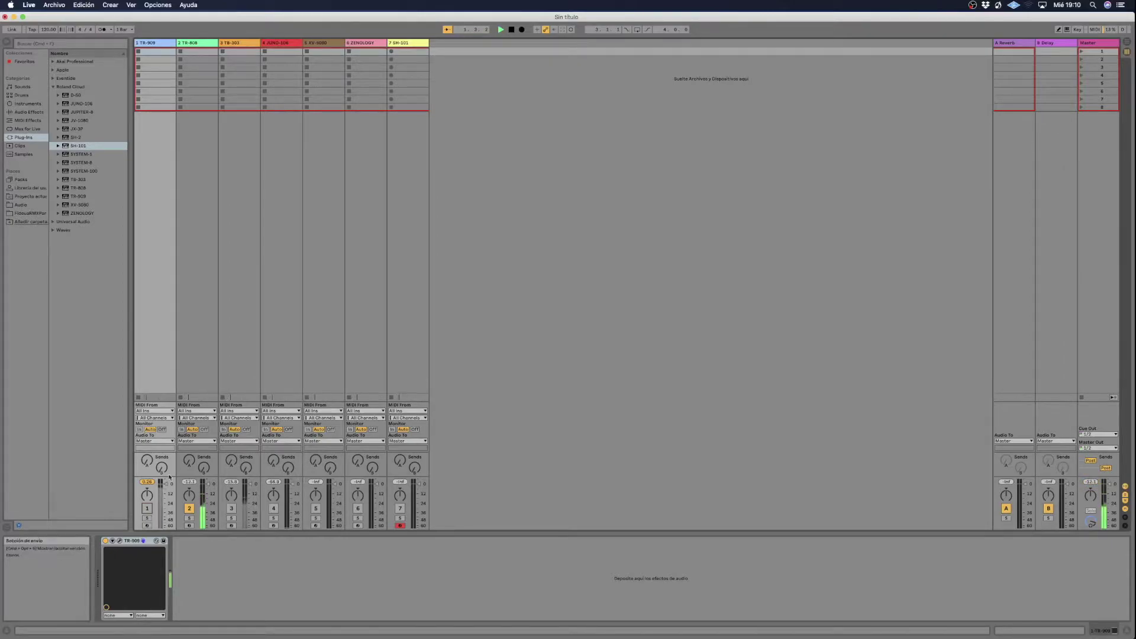
Open the TR-808 plug-in from its track and show its step editor.
click(120, 541)
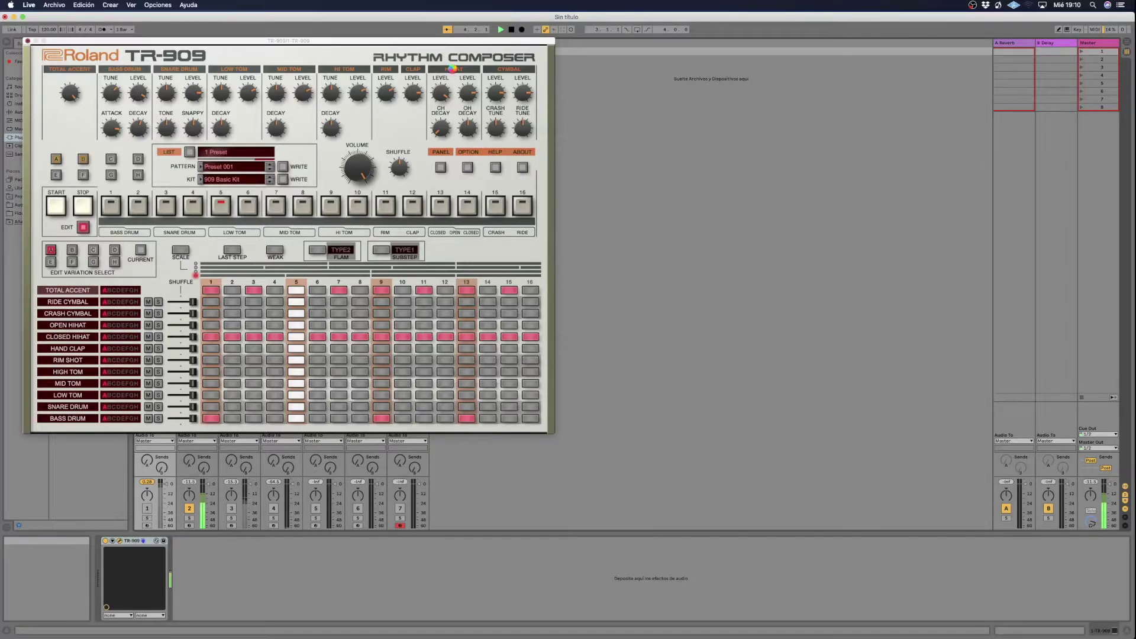
key(super+alt+p)
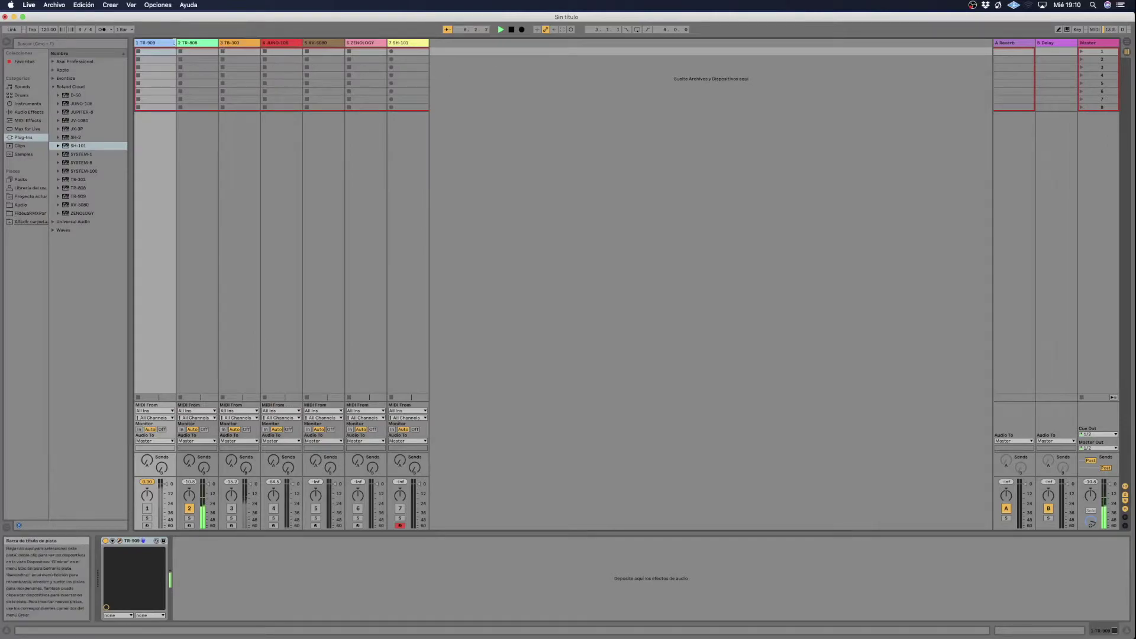
click(200, 43)
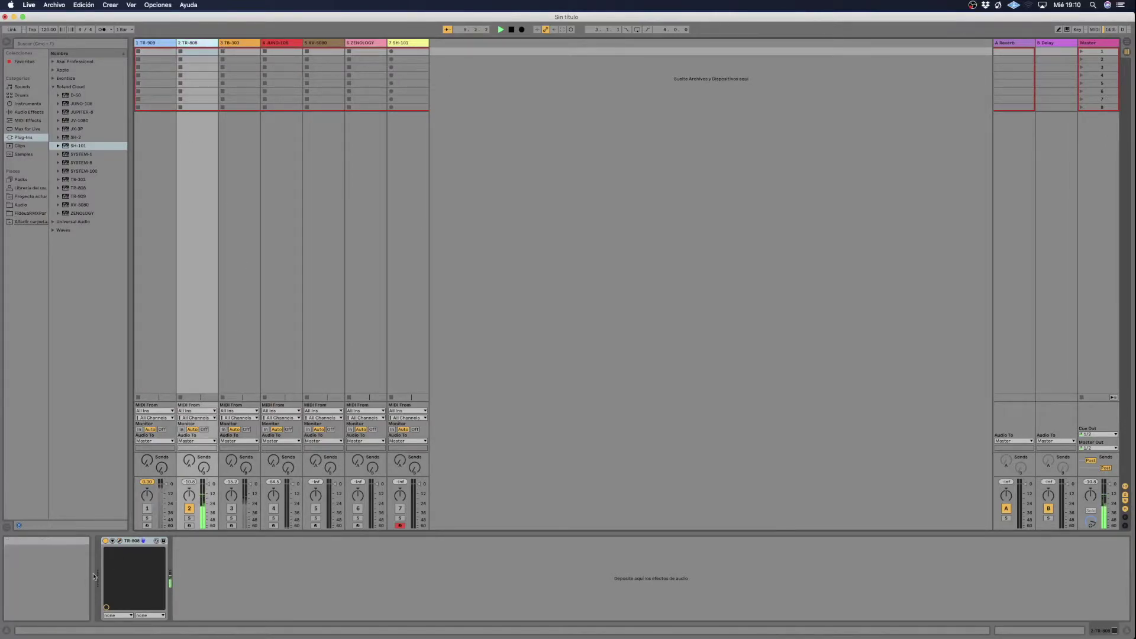
click(121, 542)
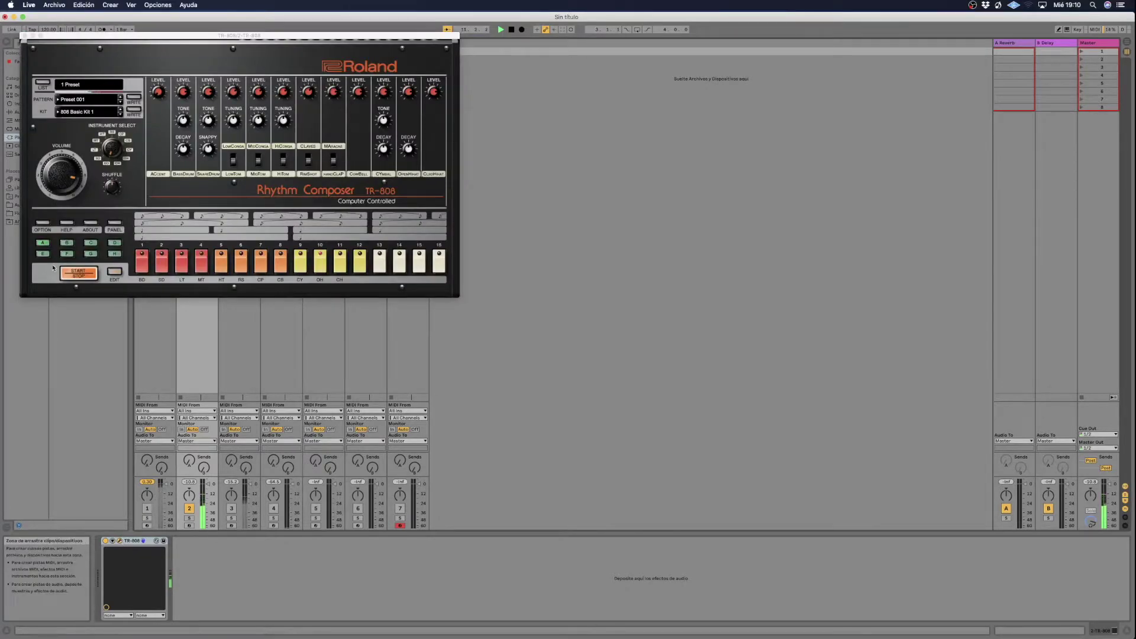
click(117, 274)
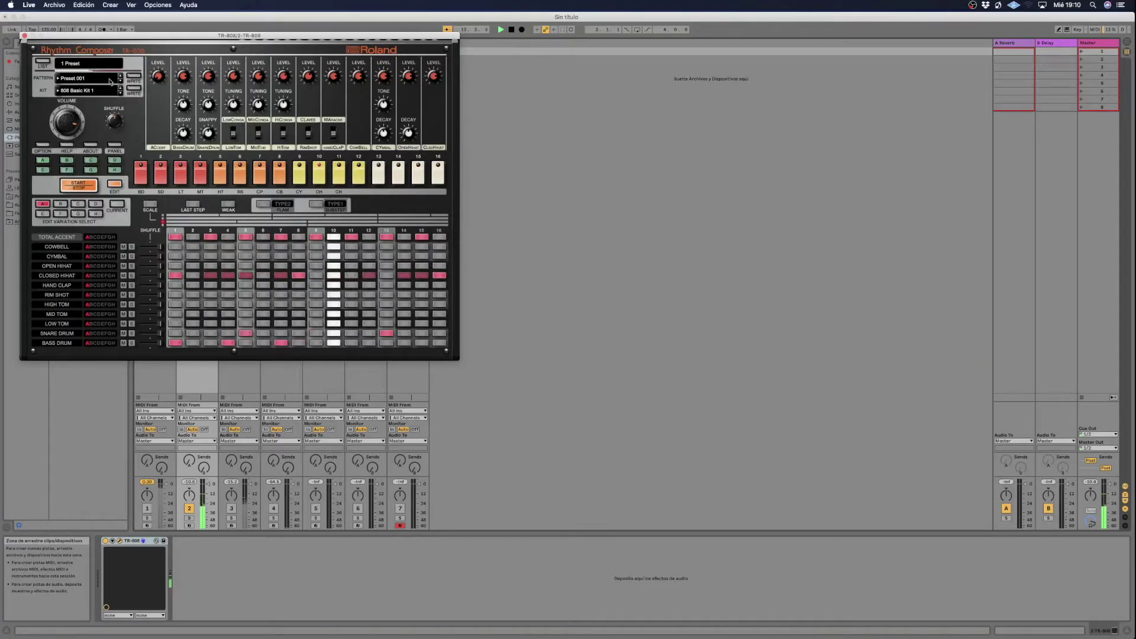
Clear all bass drum and snare drum hits from the TR-808 pattern.
click(176, 343)
click(228, 344)
click(246, 333)
click(281, 343)
click(386, 334)
Clear every closed hi-hat hit from the TR-808 pattern.
click(175, 275)
click(211, 275)
click(228, 275)
click(246, 276)
click(281, 275)
click(297, 276)
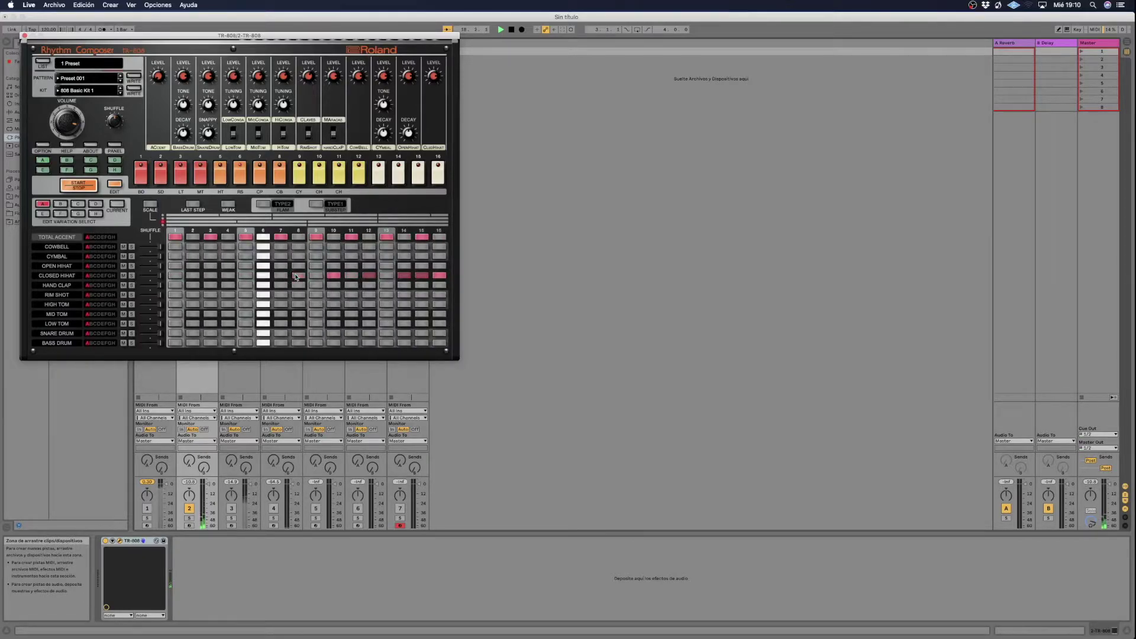
click(334, 275)
click(369, 276)
click(404, 275)
click(421, 275)
click(440, 275)
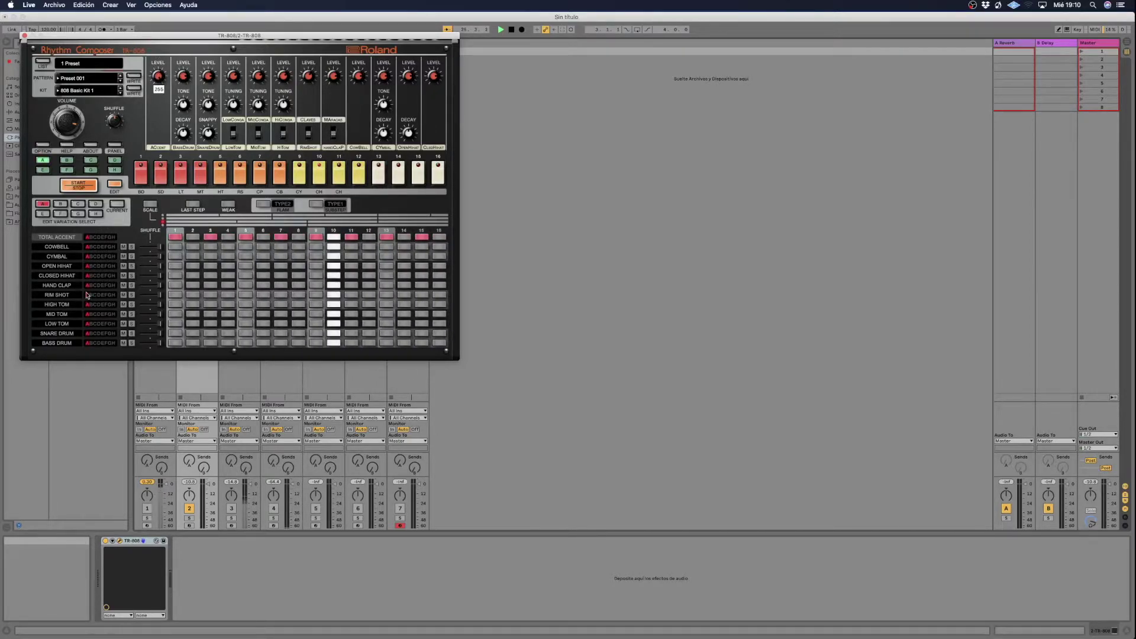
Program TR-808 hand claps on steps 5 and 13 and rim shots on steps 2, 3, 6, 8 and 11.
click(246, 285)
click(386, 285)
click(193, 295)
click(213, 295)
drag(282, 297, 308, 297)
click(302, 295)
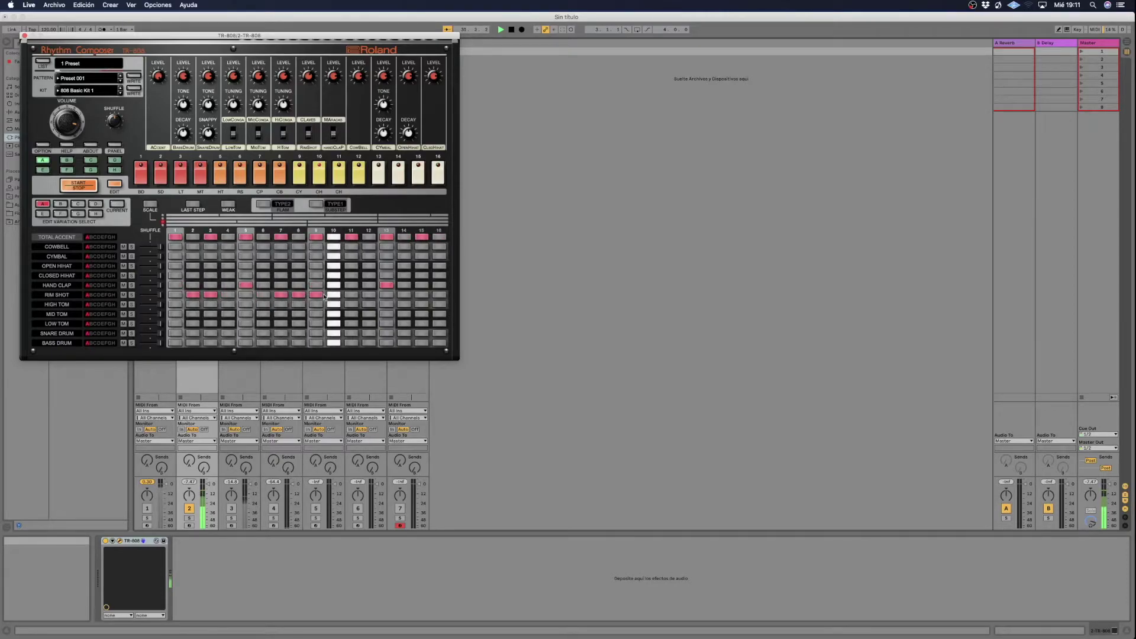
click(349, 296)
click(334, 296)
click(281, 295)
click(299, 296)
click(331, 296)
Change the TR-808 kit to 808 Drive Kit 1 and close the plug-in window.
click(120, 93)
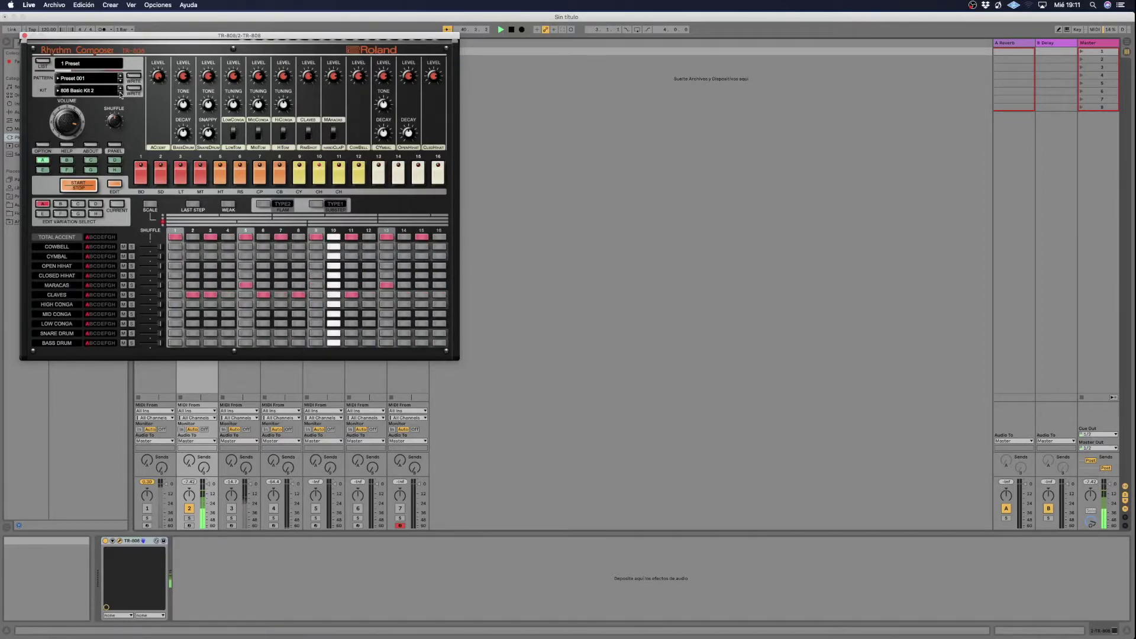
click(121, 89)
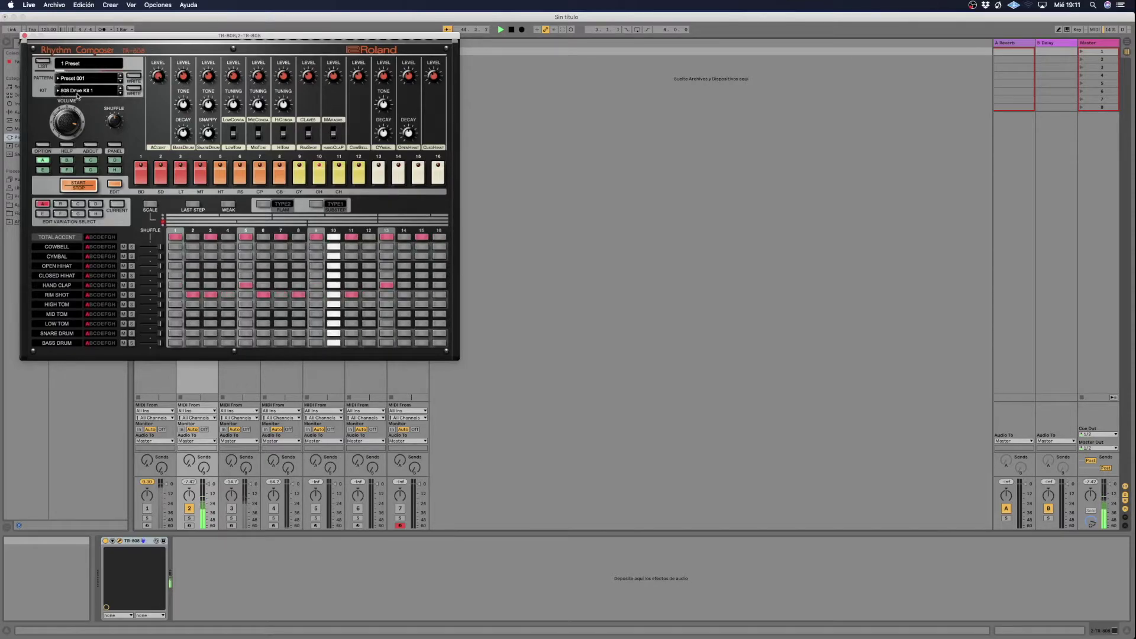
click(24, 36)
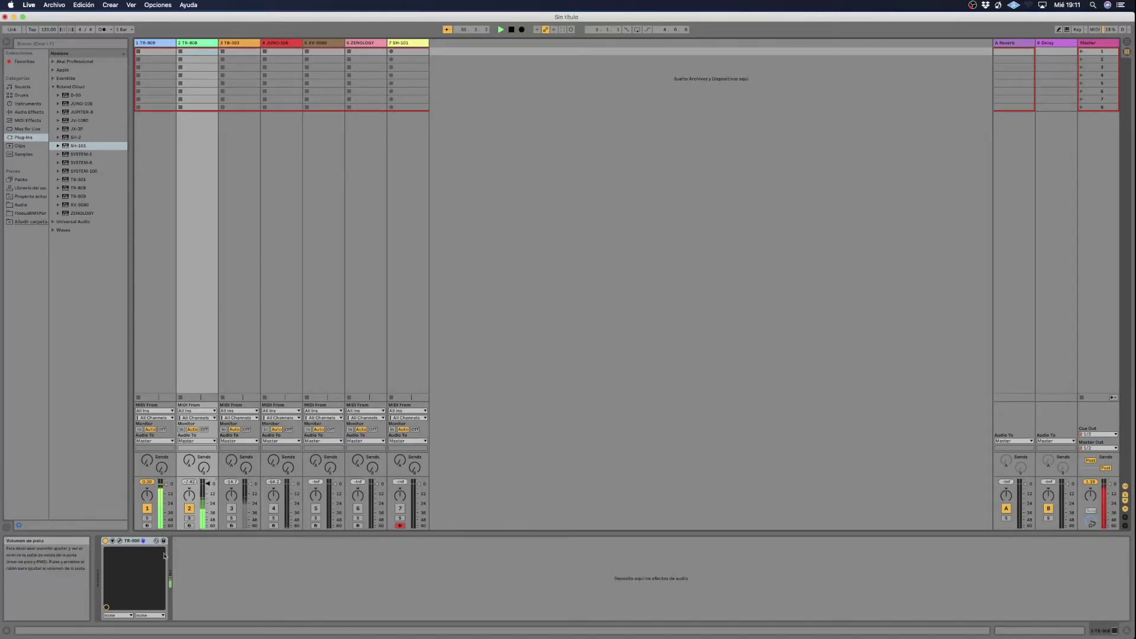
Reopen the TR-808 plug-in, raise the hand clap and rim shot levels, and close its window.
click(119, 542)
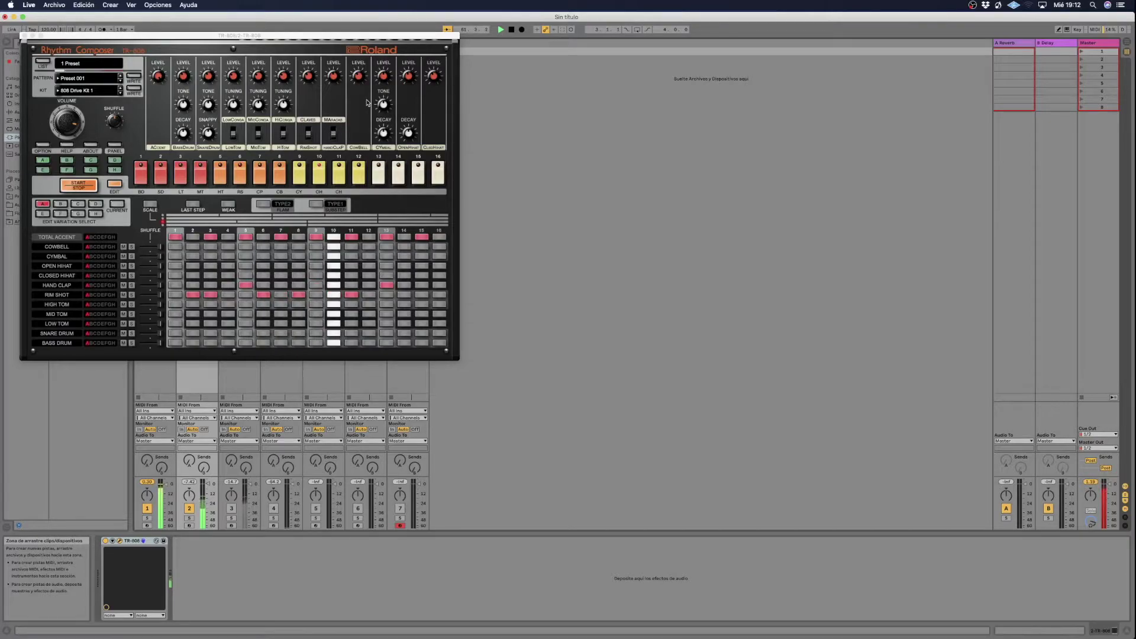
mouse_move(342, 59)
scroll(336, 62, up, 3)
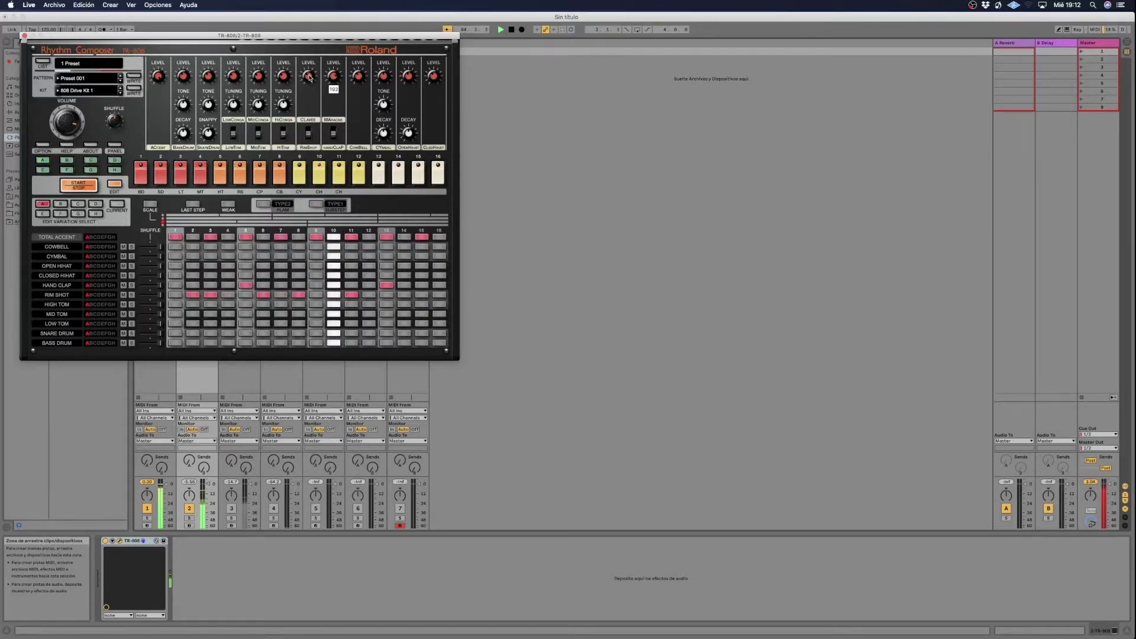
scroll(317, 58, up, 3)
scroll(317, 58, up, 1)
click(25, 36)
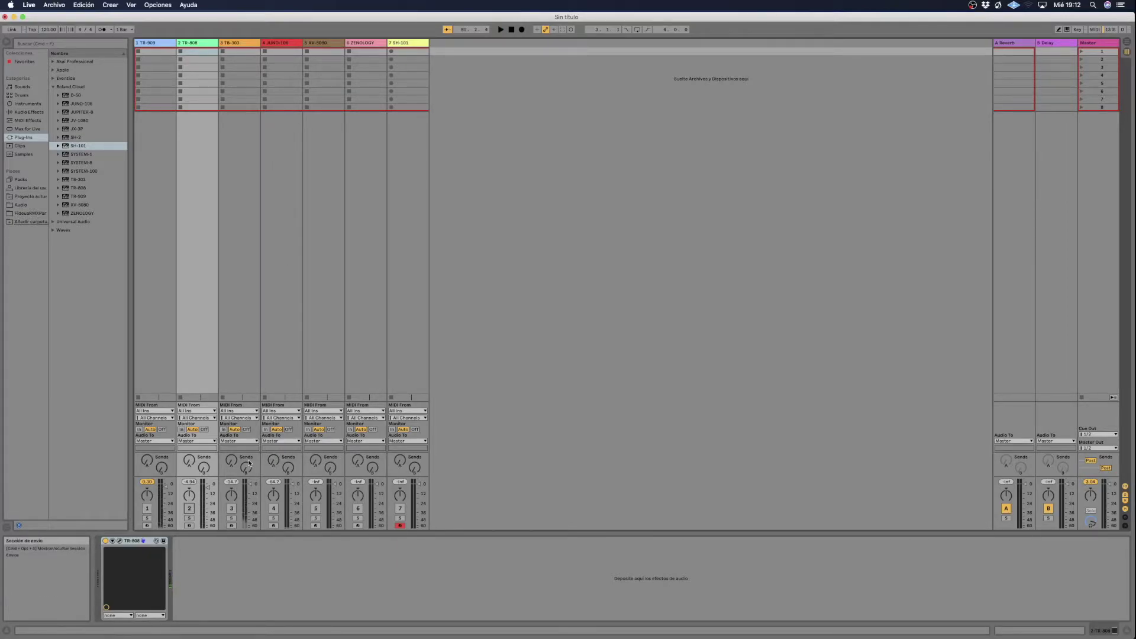
Open the TB-303 plug-in with its pattern editor, move its window clear of the mixer and activate the TB-303 track.
click(240, 146)
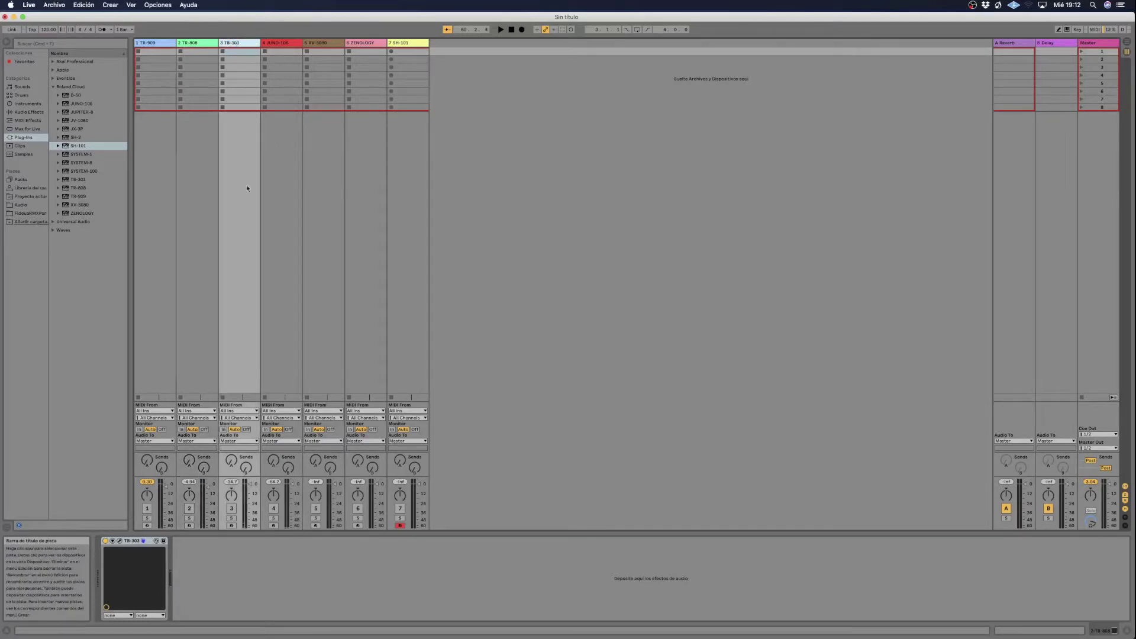
click(120, 542)
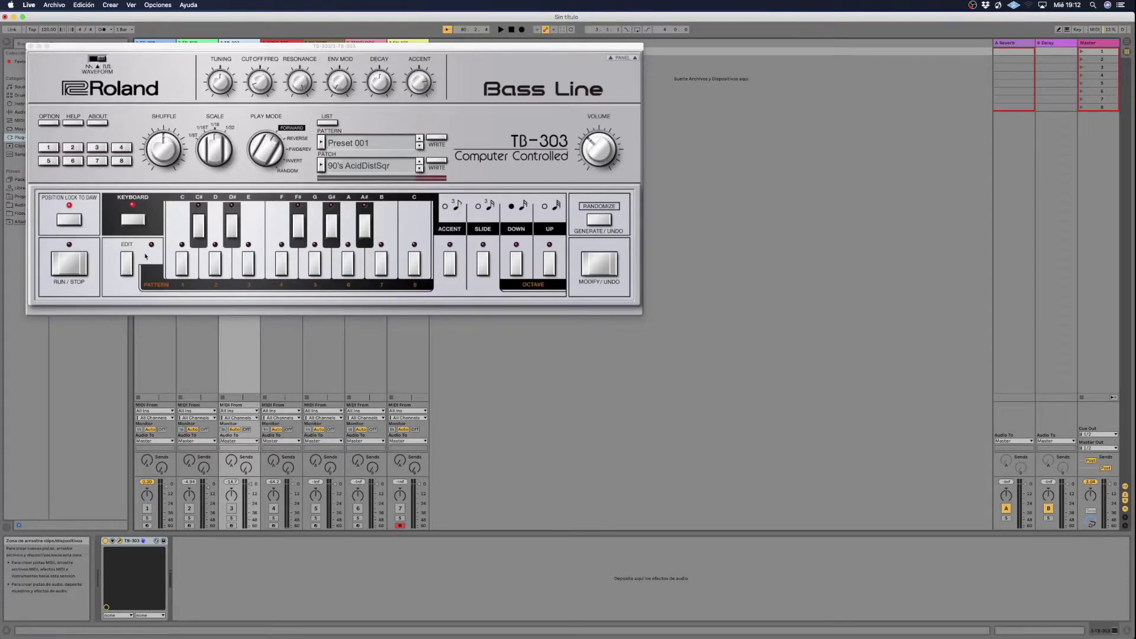
click(128, 263)
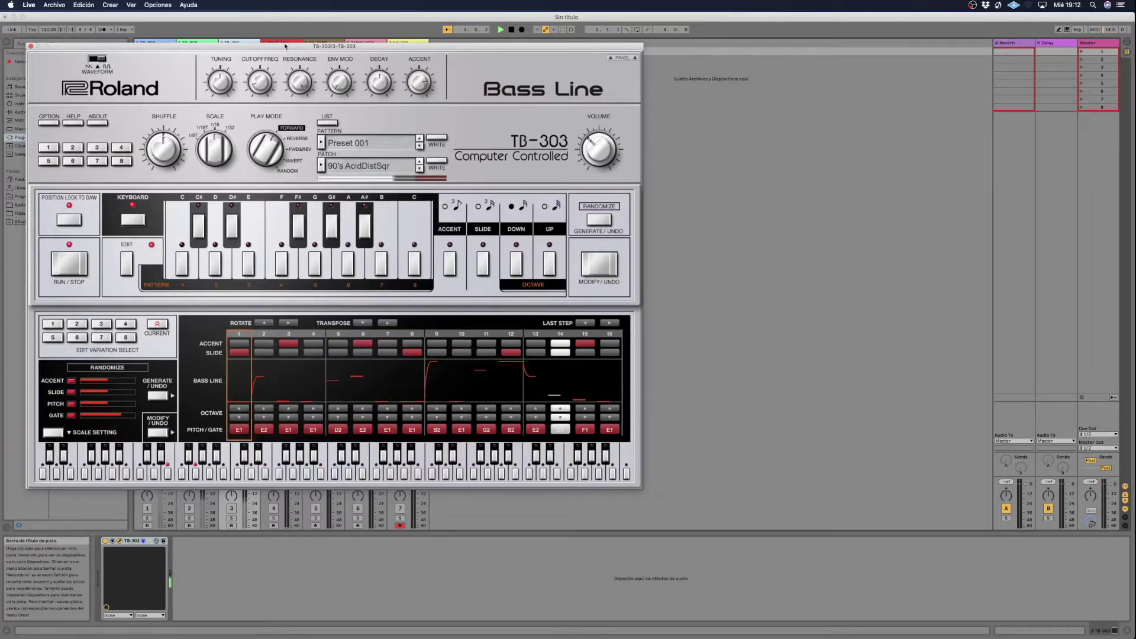
drag(264, 50, 588, 53)
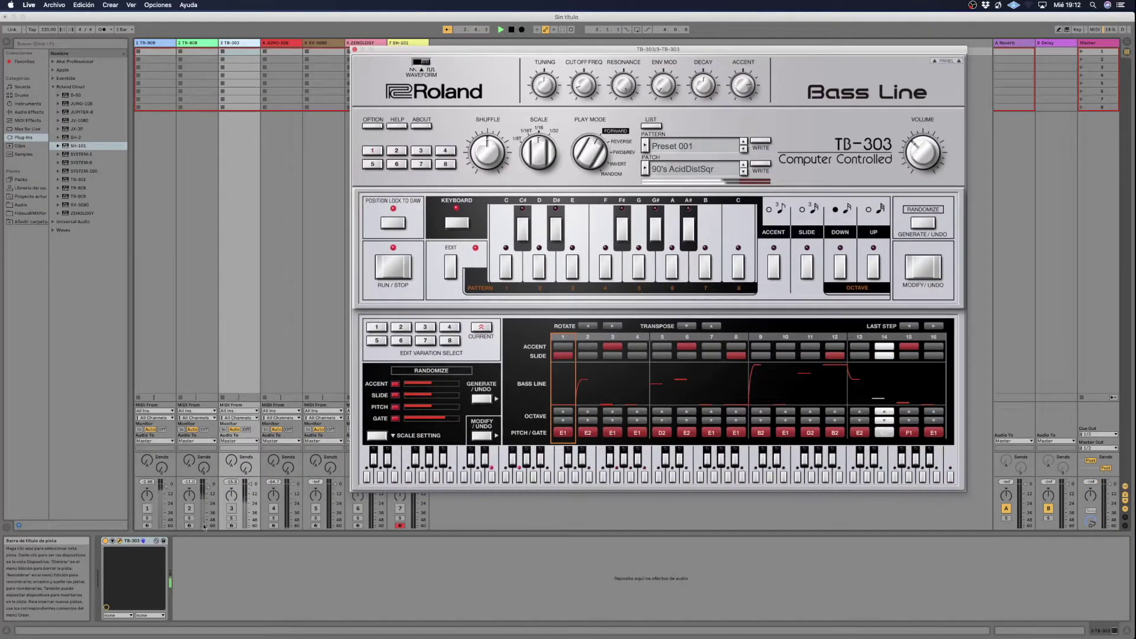
click(225, 509)
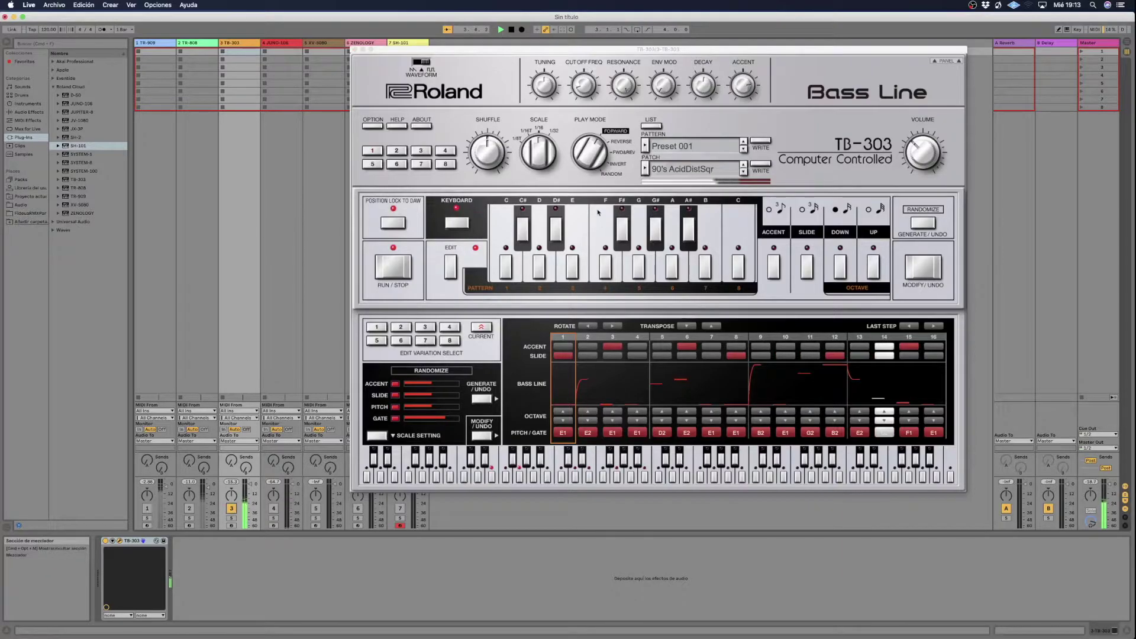
Change the TB-303 patch to OD+Dly Square.
click(744, 172)
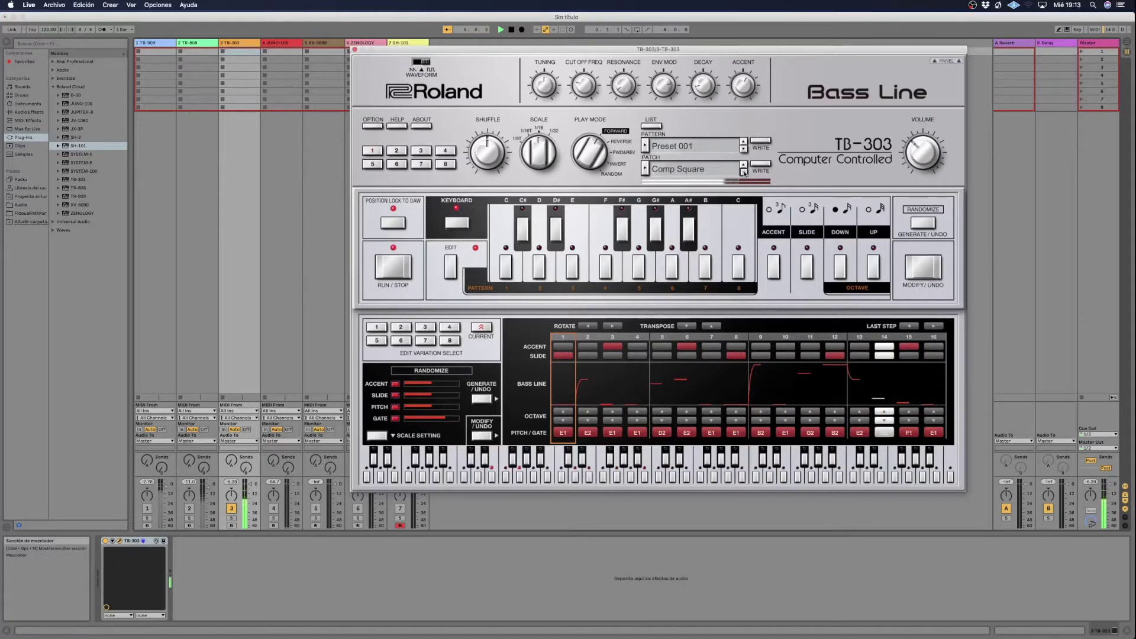
click(743, 172)
click(744, 172)
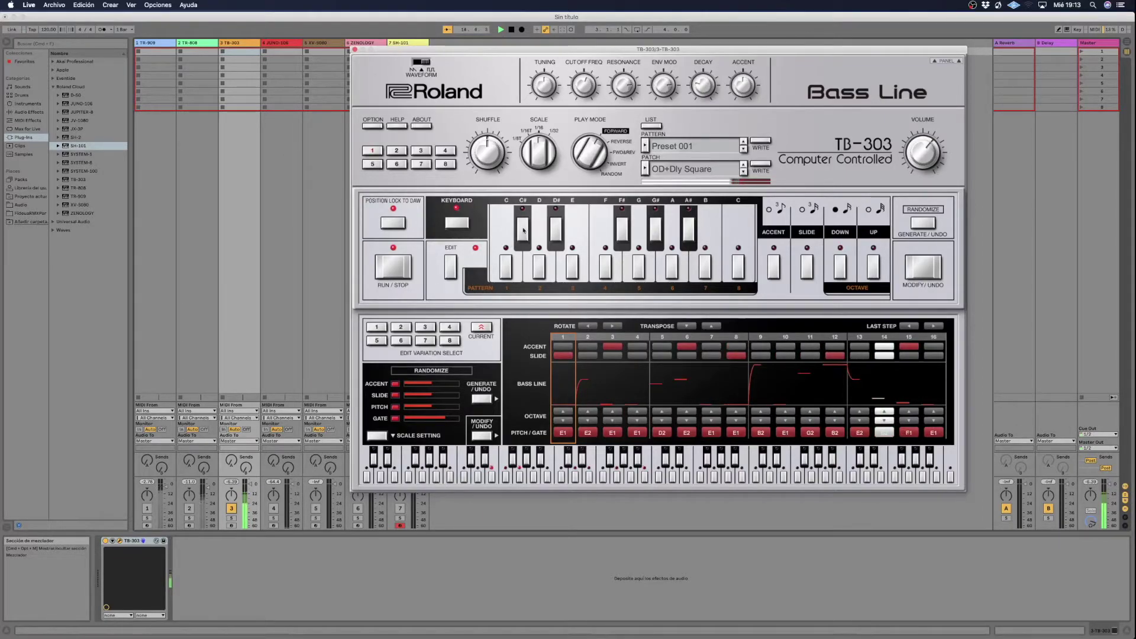
Stop playback and, in the TB-303 scale setting, limit randomized notes to a scale on C2 spanning two octaves.
key(space)
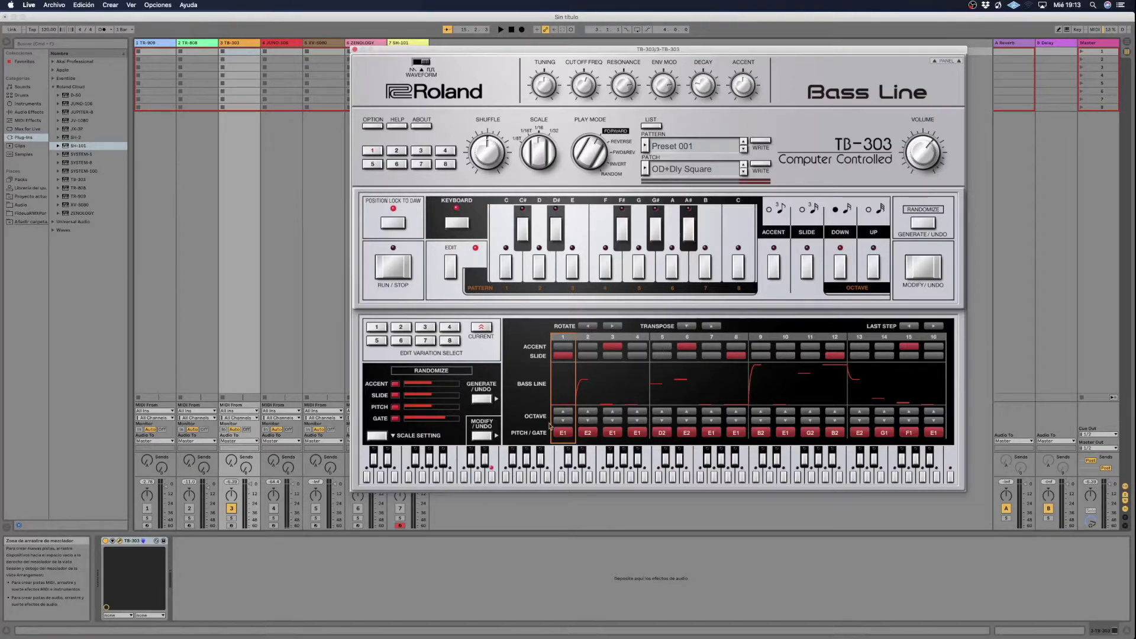
click(377, 436)
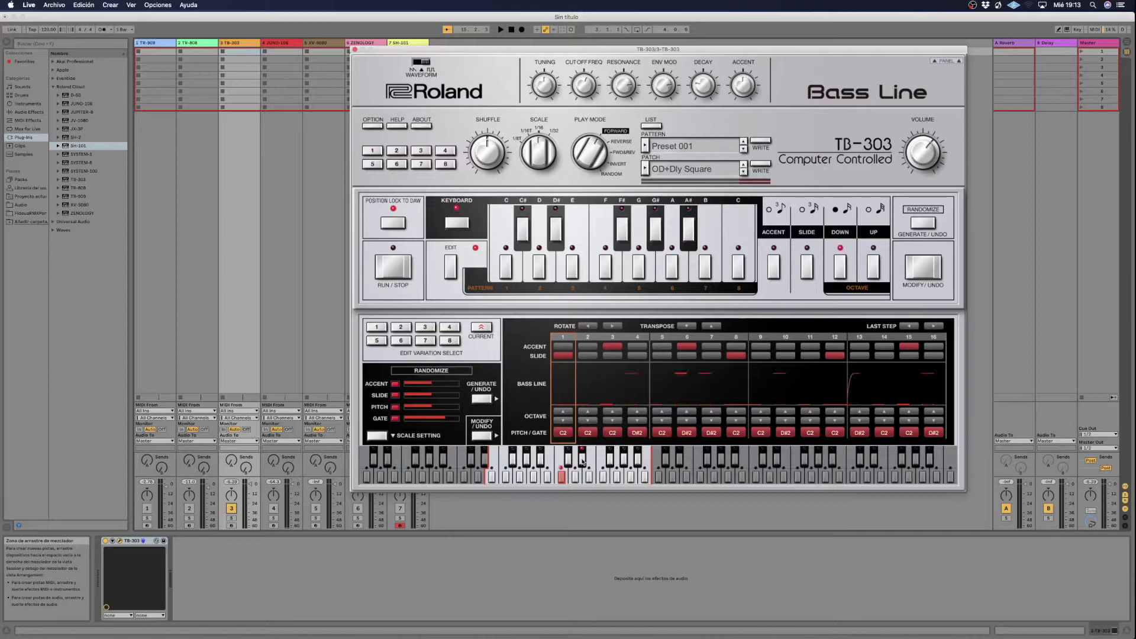
click(638, 465)
drag(507, 464, 556, 465)
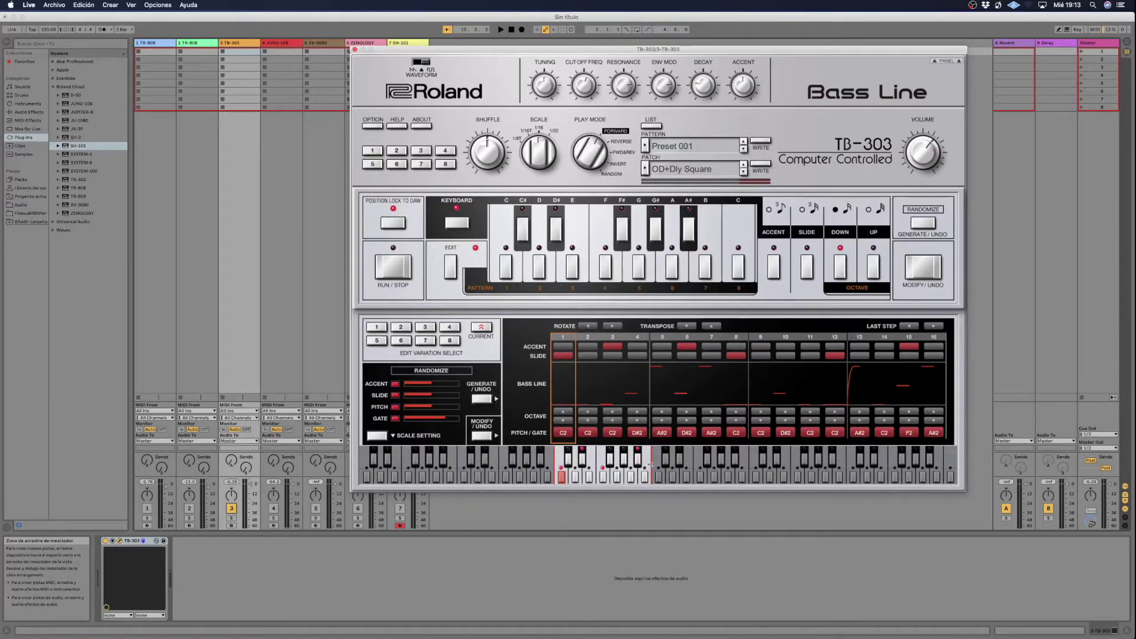
drag(650, 464, 742, 466)
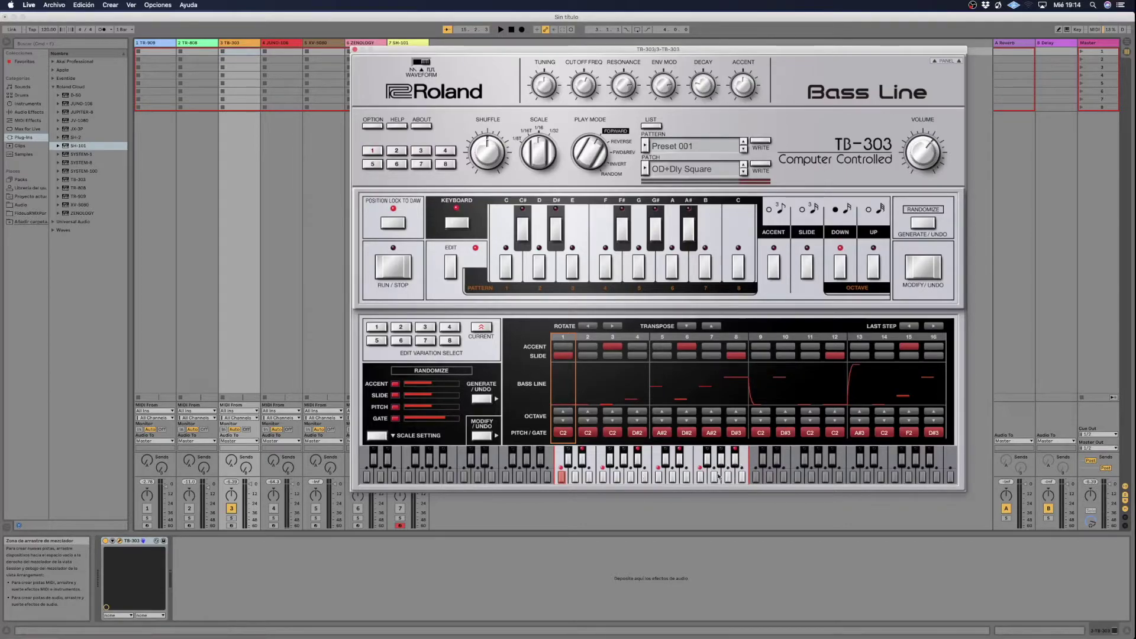
Start playback and generate randomized TB-303 bass lines until a third variation is in the pattern.
key(space)
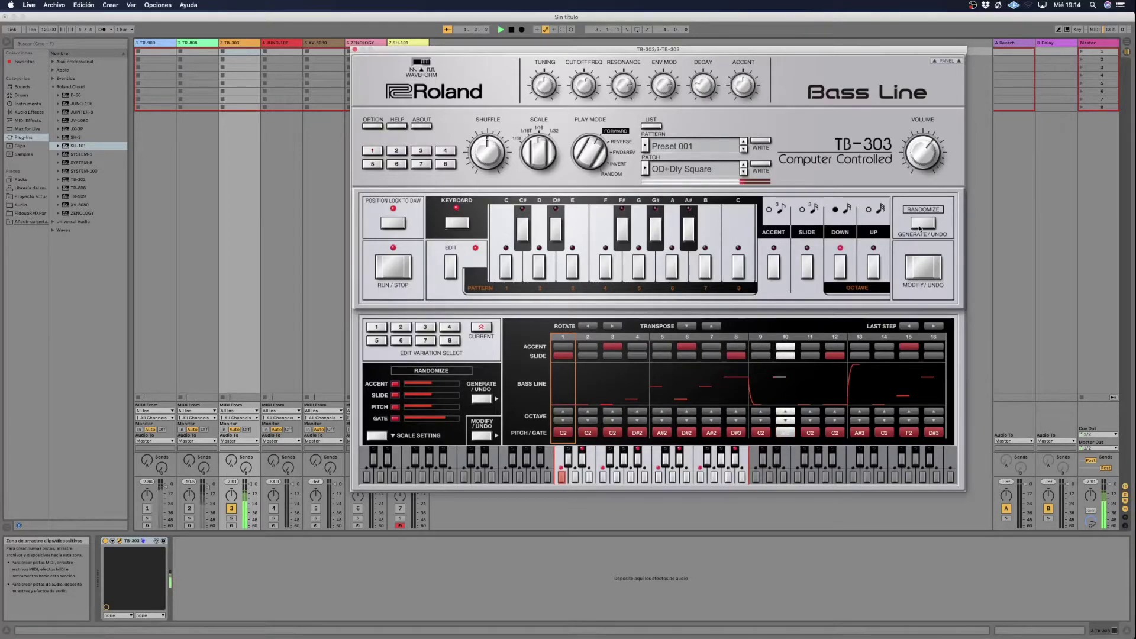
click(922, 224)
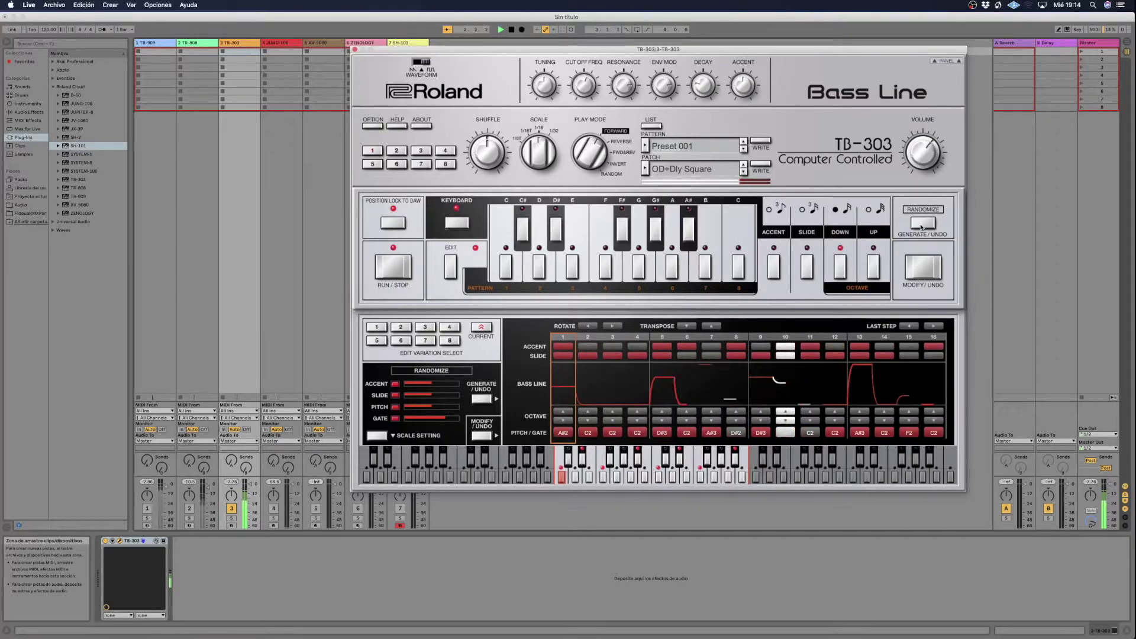
click(921, 224)
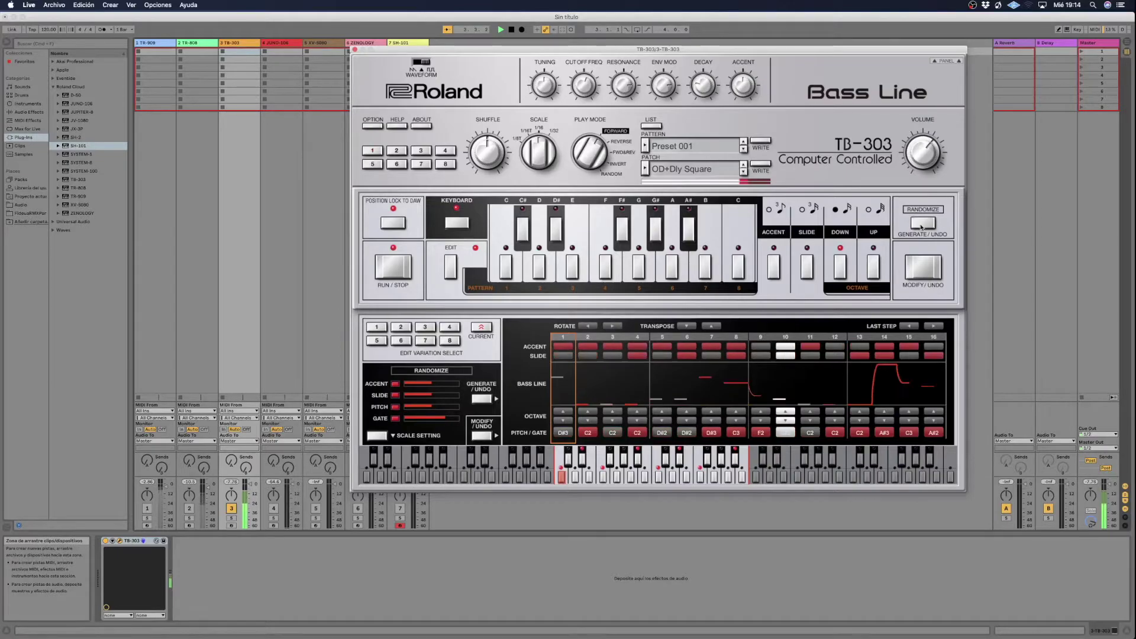
click(922, 223)
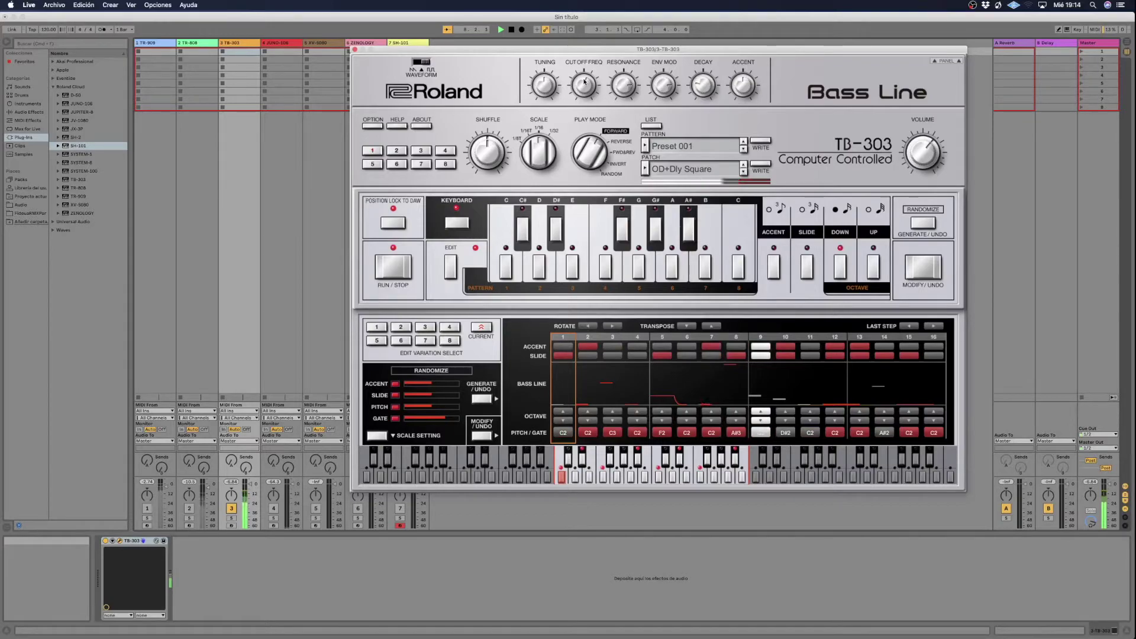
Shape the TB-303 sound during playback by adjusting the cut off frequency, resonance, envelope modulation and decay.
drag(585, 82, 581, 104)
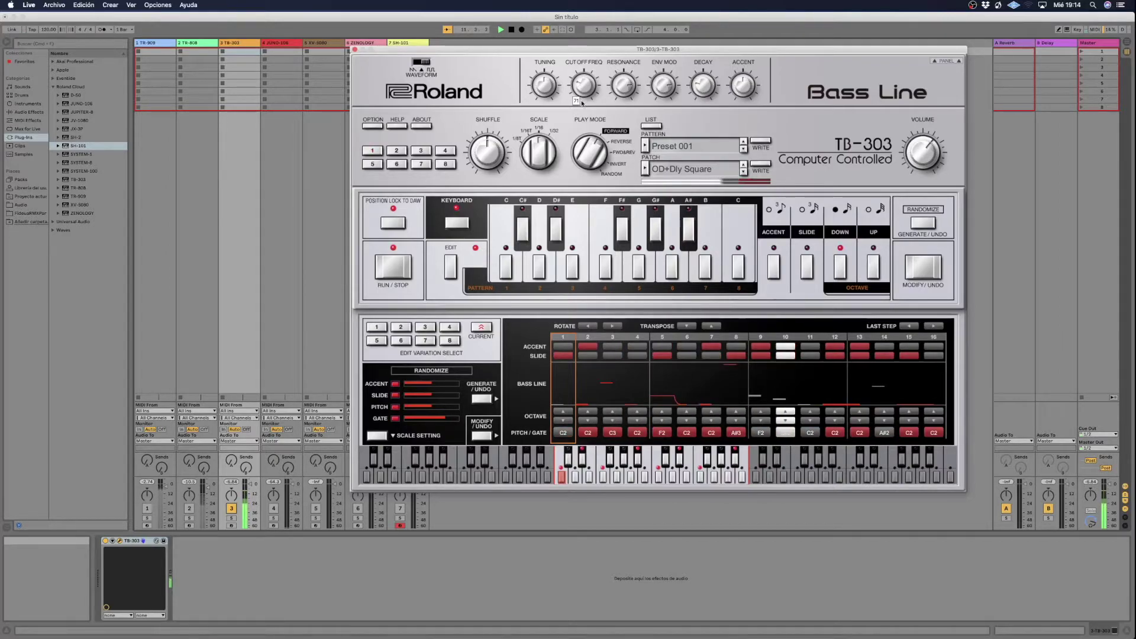
click(631, 87)
drag(665, 83, 664, 91)
click(703, 86)
drag(707, 51, 734, 135)
Move the TB-303 scale root up to C3 and shift its two-octave note range up by one octave.
click(657, 476)
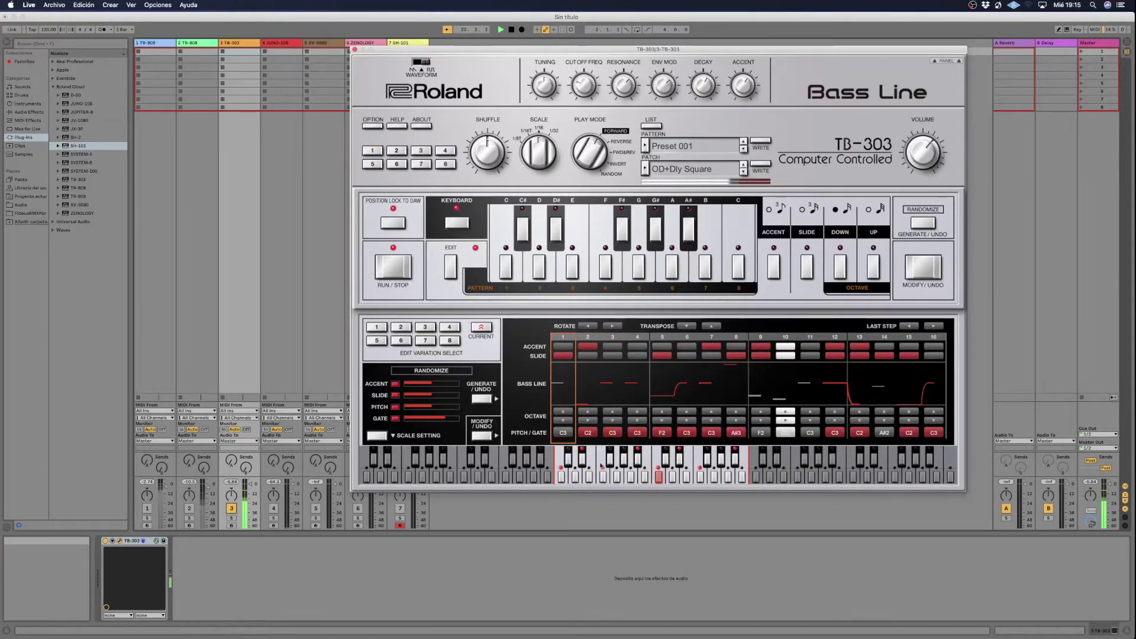
drag(560, 466, 656, 465)
drag(749, 465, 843, 463)
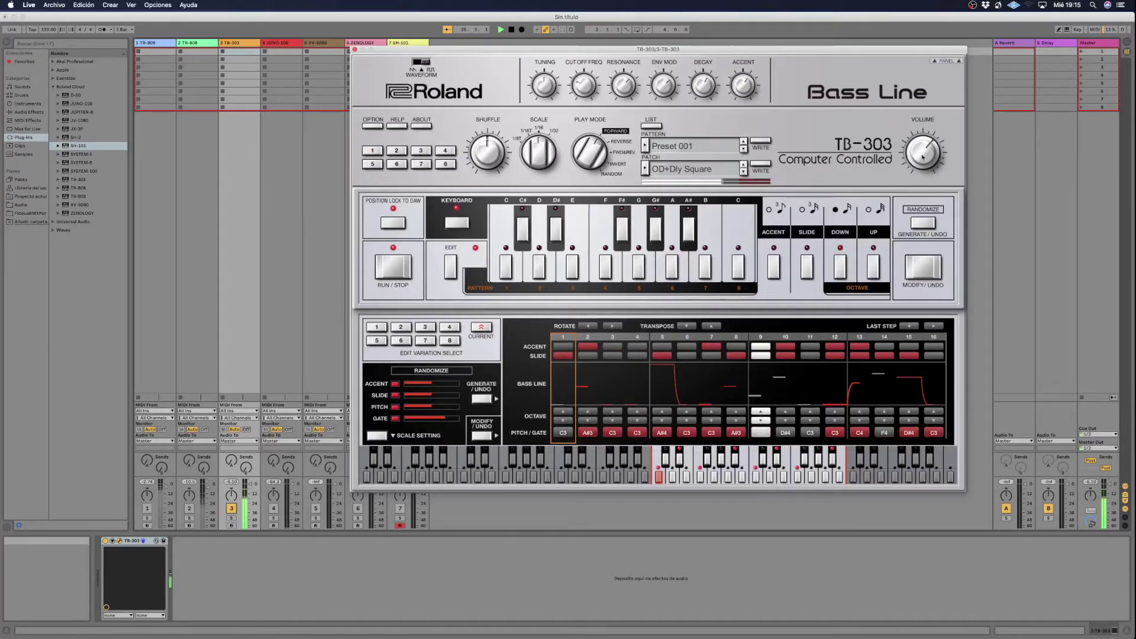
Adjust the TB-303 volume and set its cut off frequency to 43.
mouse_move(922, 148)
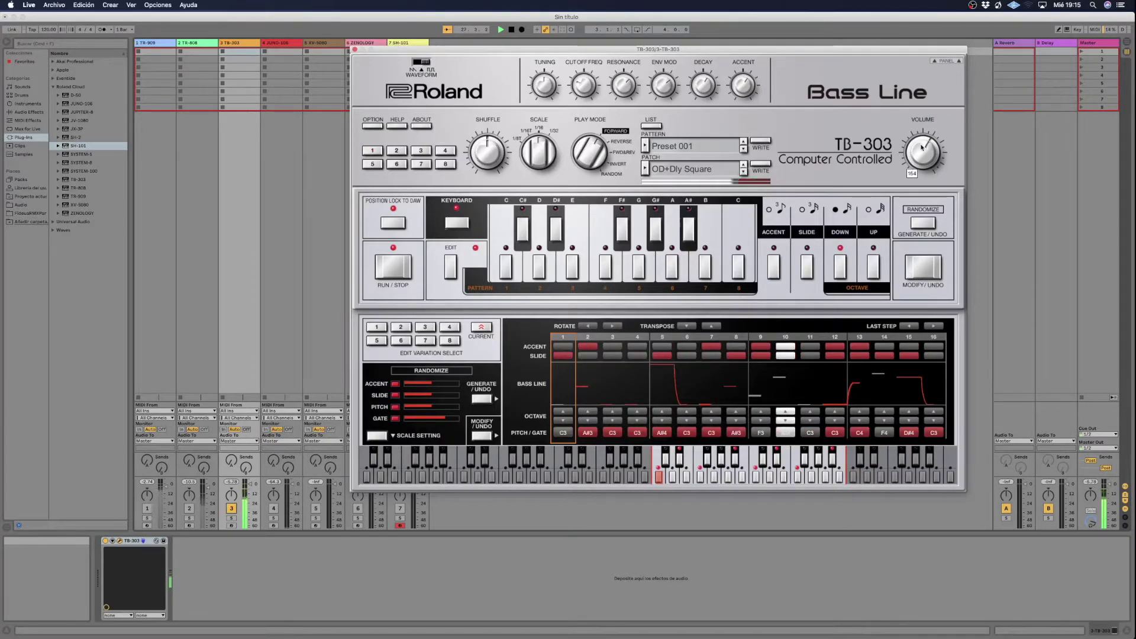
scroll(923, 149, down, 2)
mouse_move(581, 95)
scroll(581, 95, down, 2)
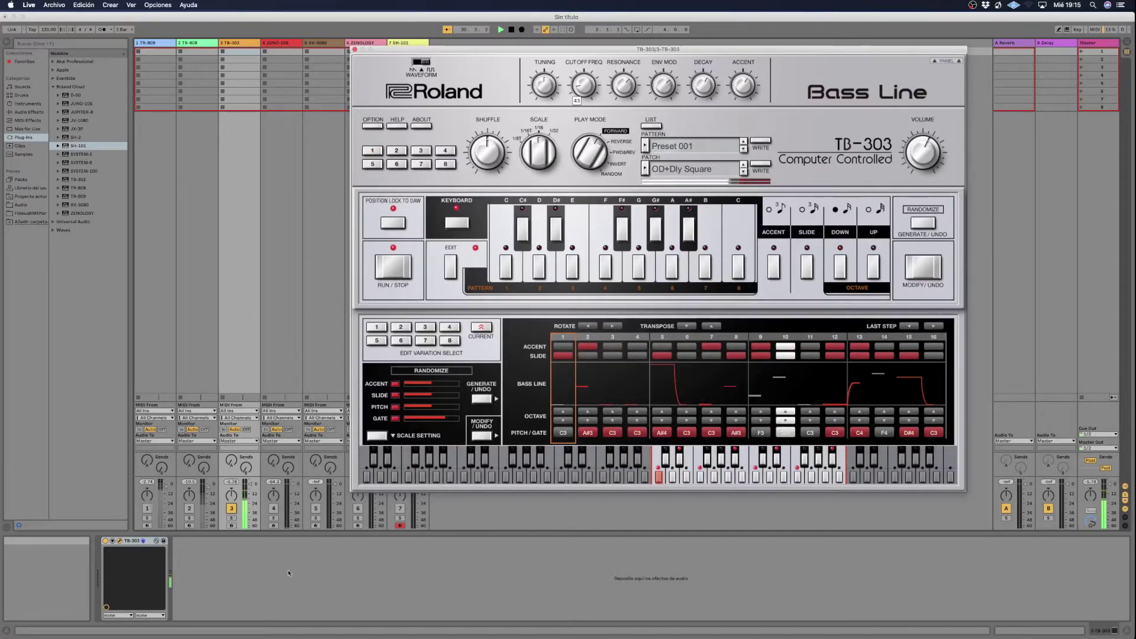
Activate the TR-909 and TR-808 tracks, balance the TB-303 volume against the drums, and close its plug-in window.
click(147, 508)
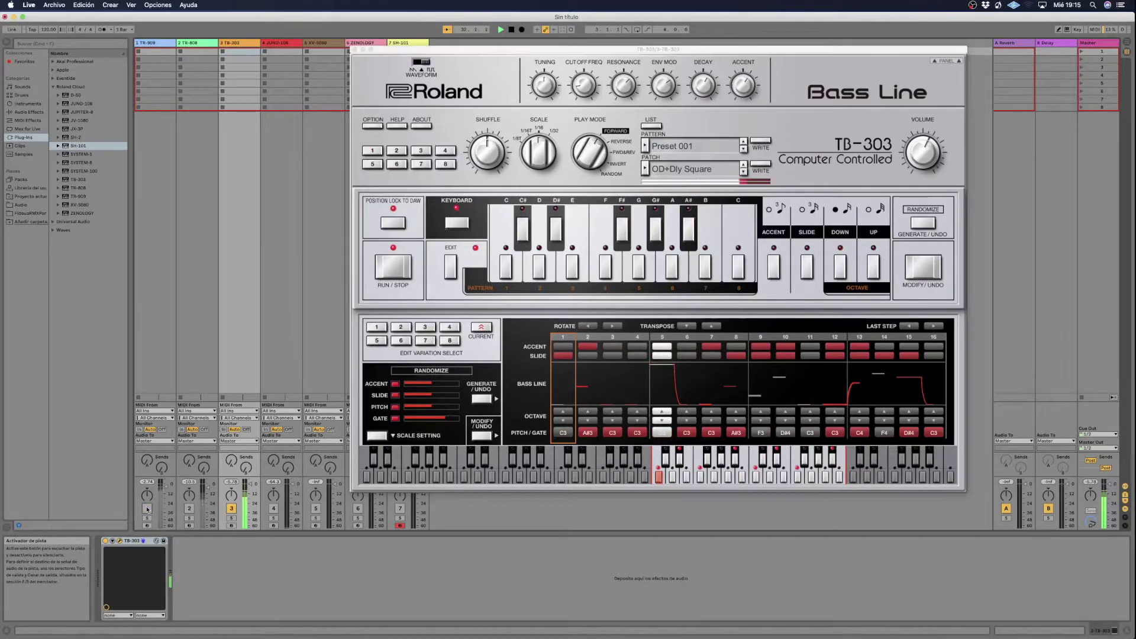
click(190, 509)
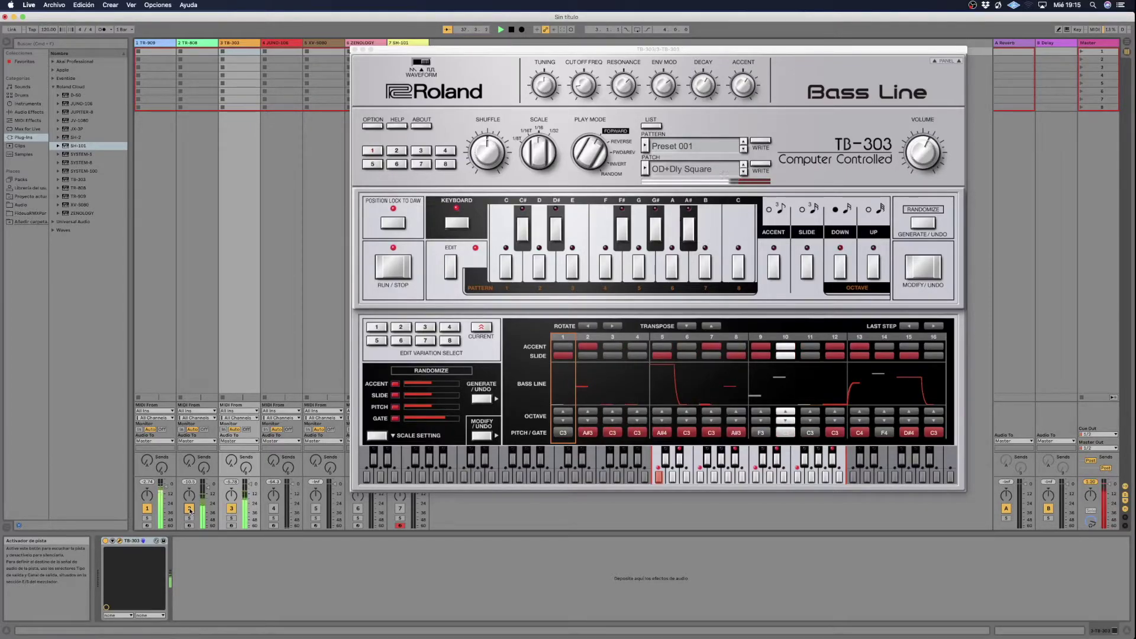
click(920, 139)
drag(920, 140, 918, 144)
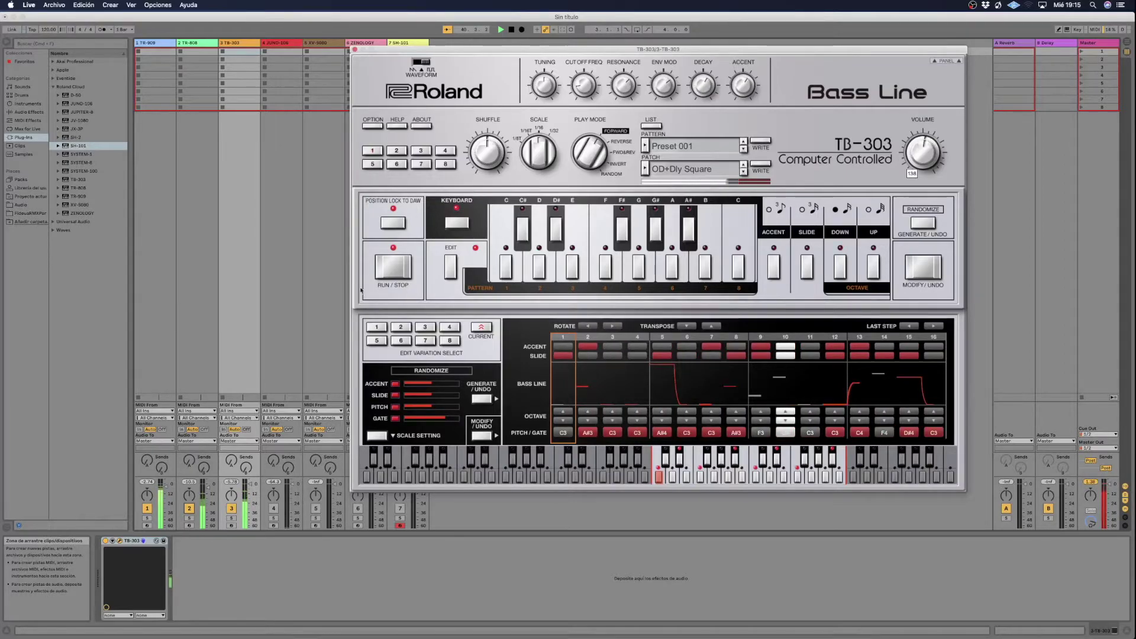
click(355, 49)
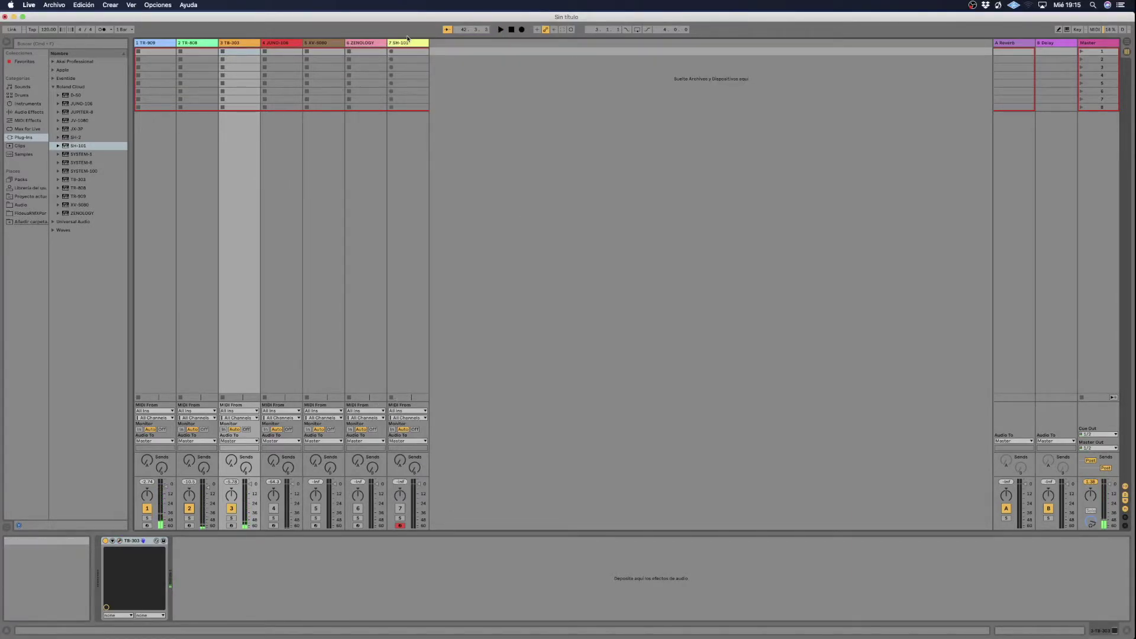
Place the XV-5080 track directly after the TB-303 track, activate it and open its plug-in window.
click(311, 43)
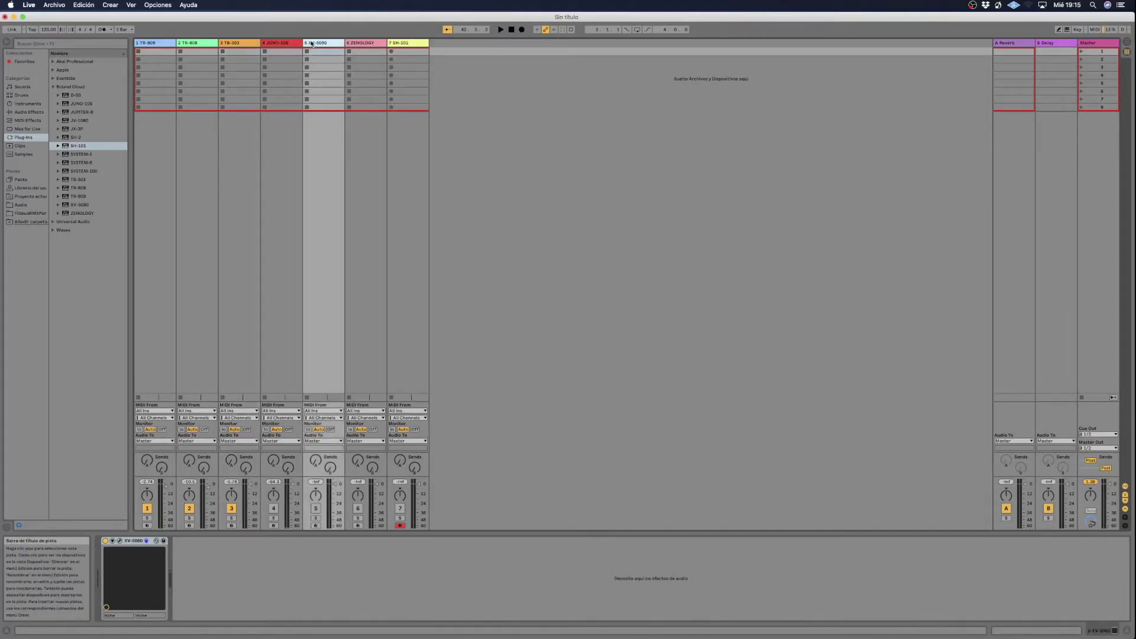
drag(323, 43, 266, 49)
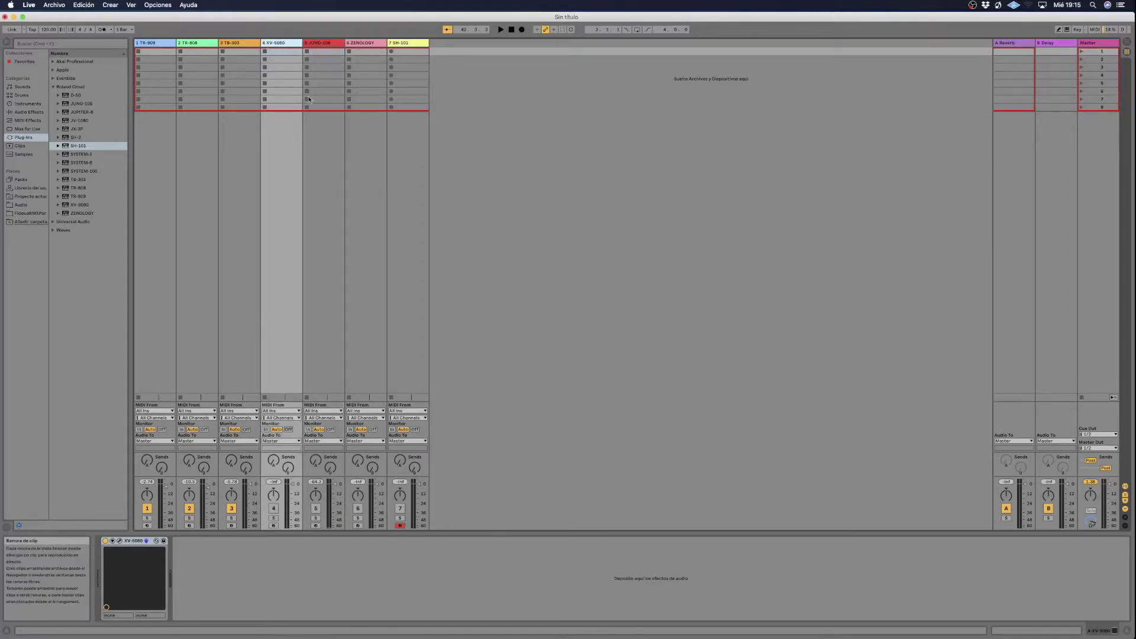
click(274, 508)
click(120, 541)
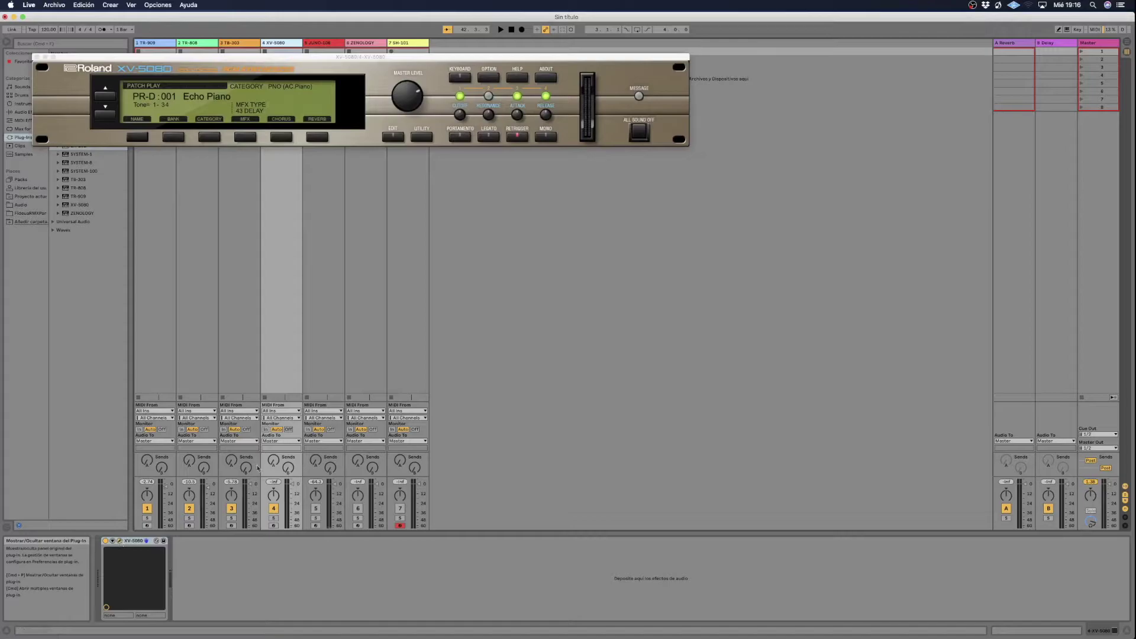
click(209, 119)
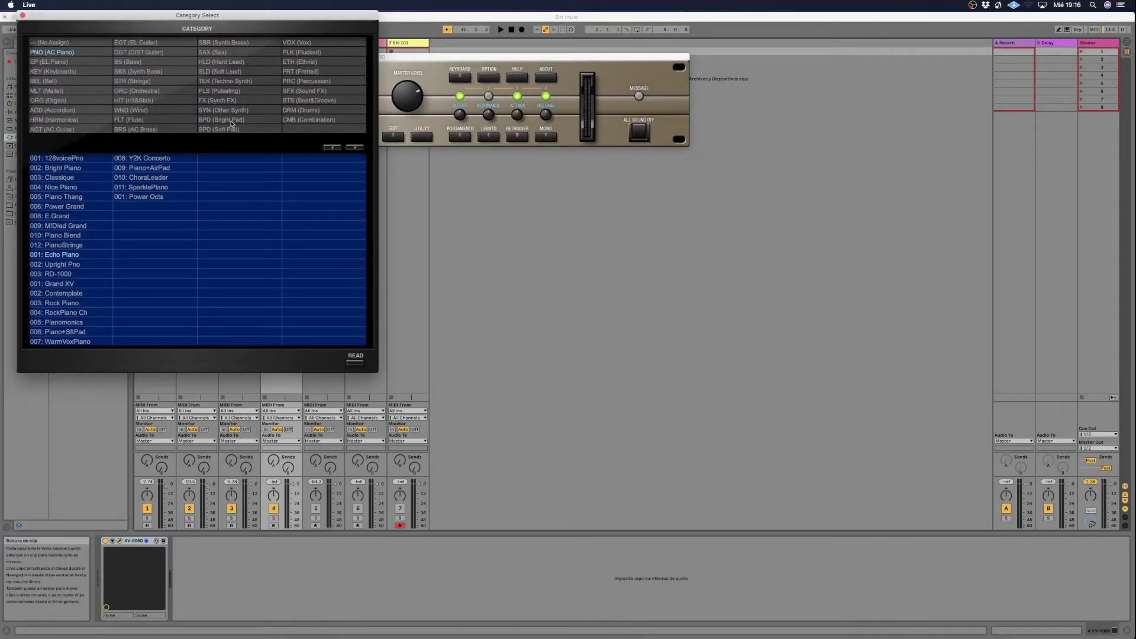
click(232, 122)
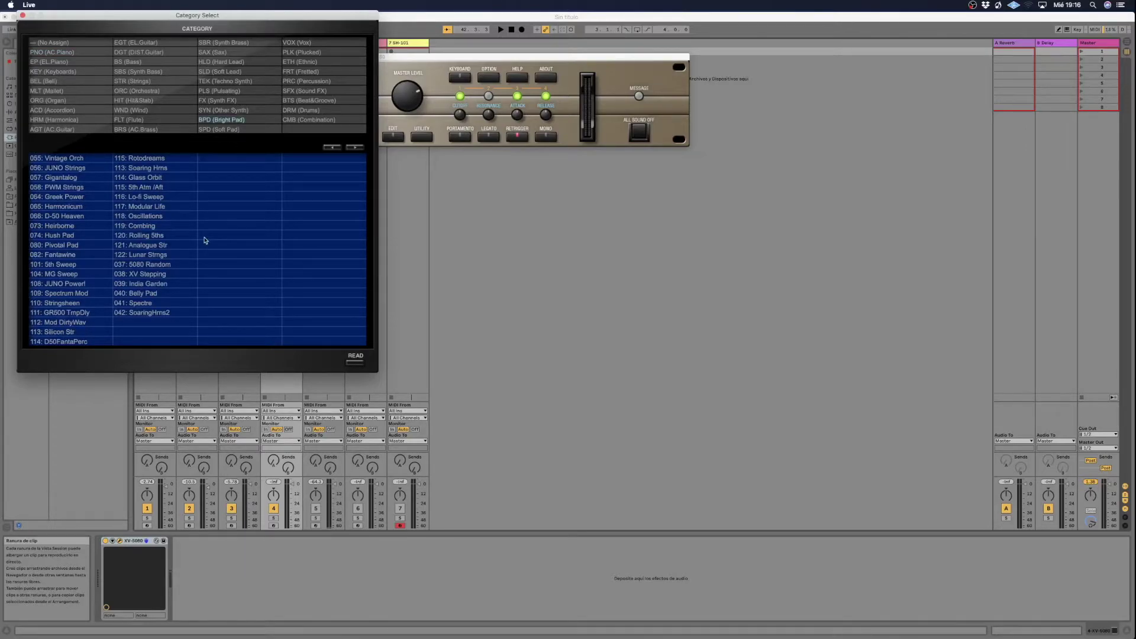
click(227, 130)
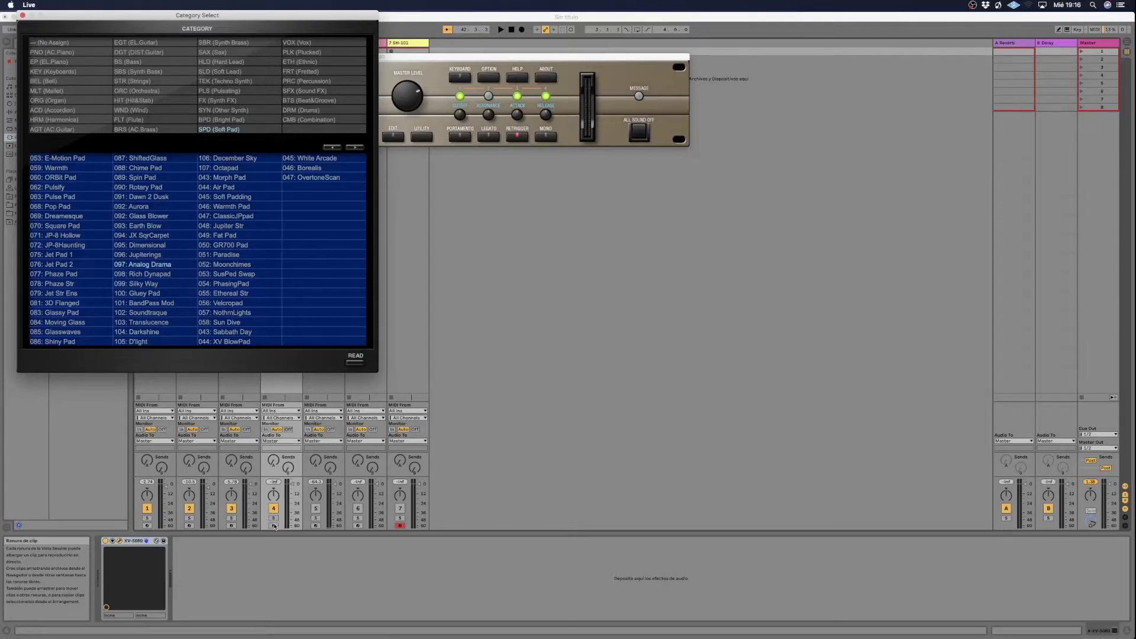
click(22, 16)
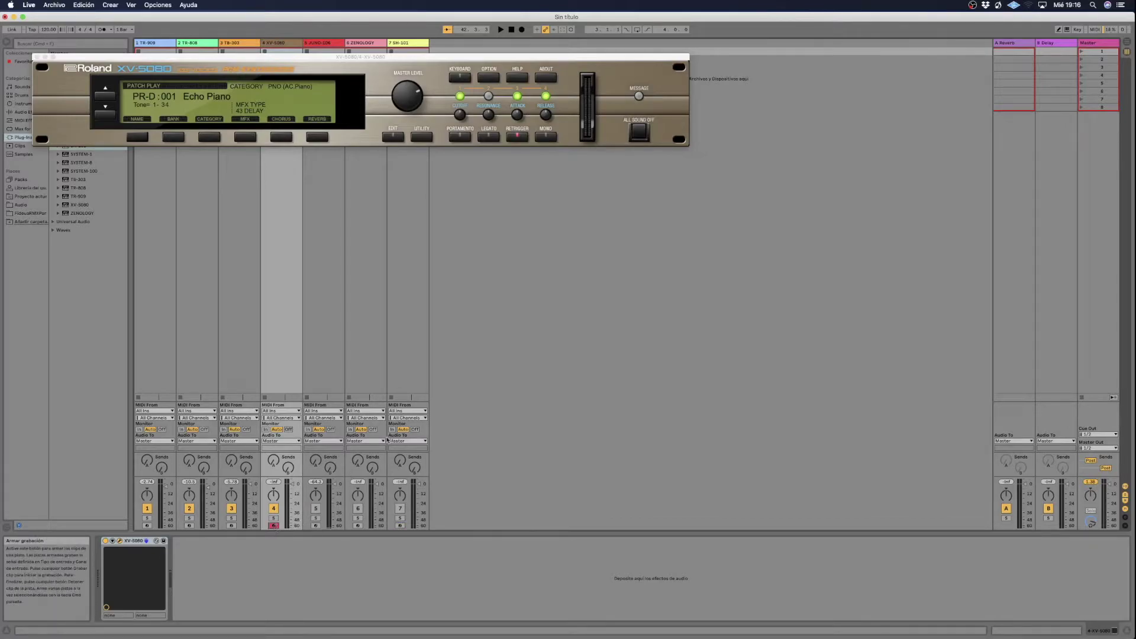
Load the patch 102: Soundtraque from the SPD (Soft Pad) category in the XV-5080.
click(210, 119)
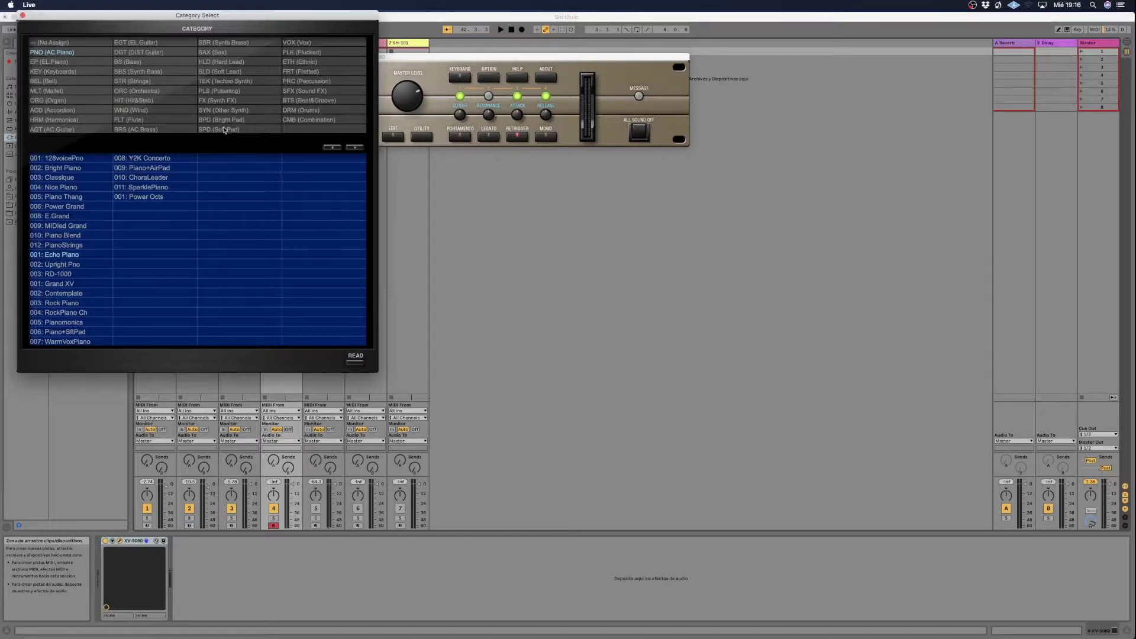
click(224, 130)
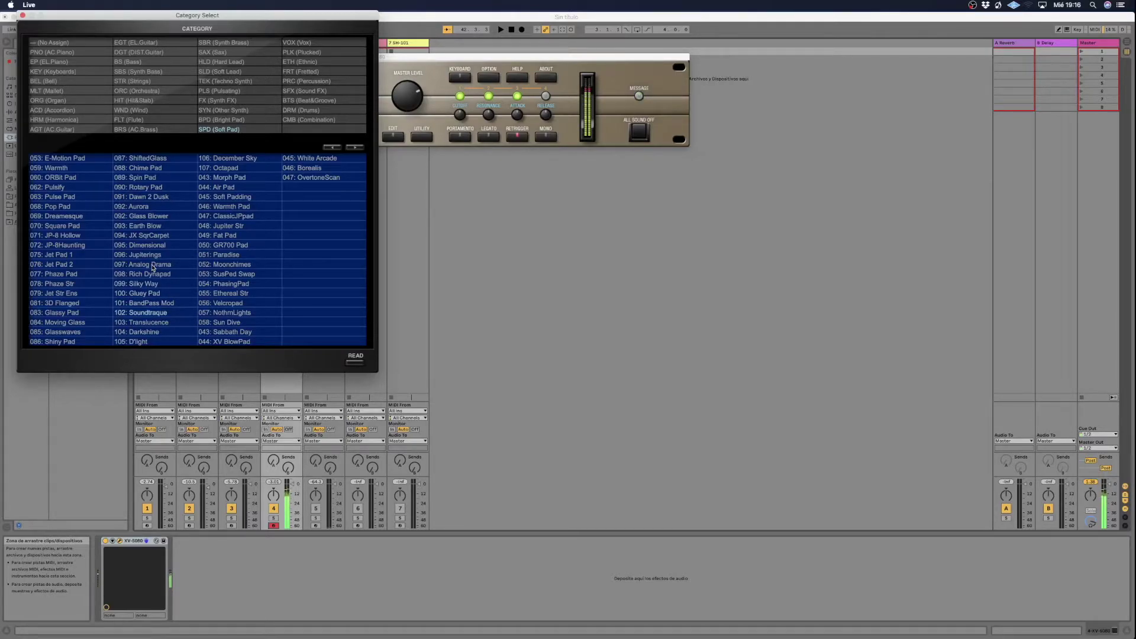
key(Return)
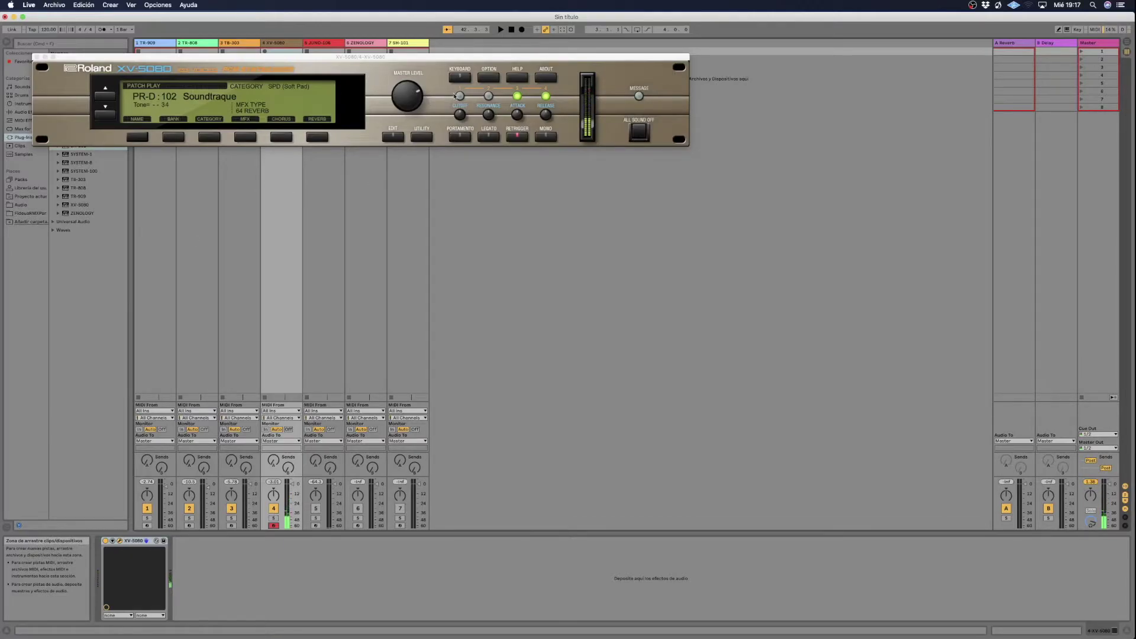
Adjust the XV-5080 cutoff and master level, and move its window clear of the first clip slots.
click(461, 115)
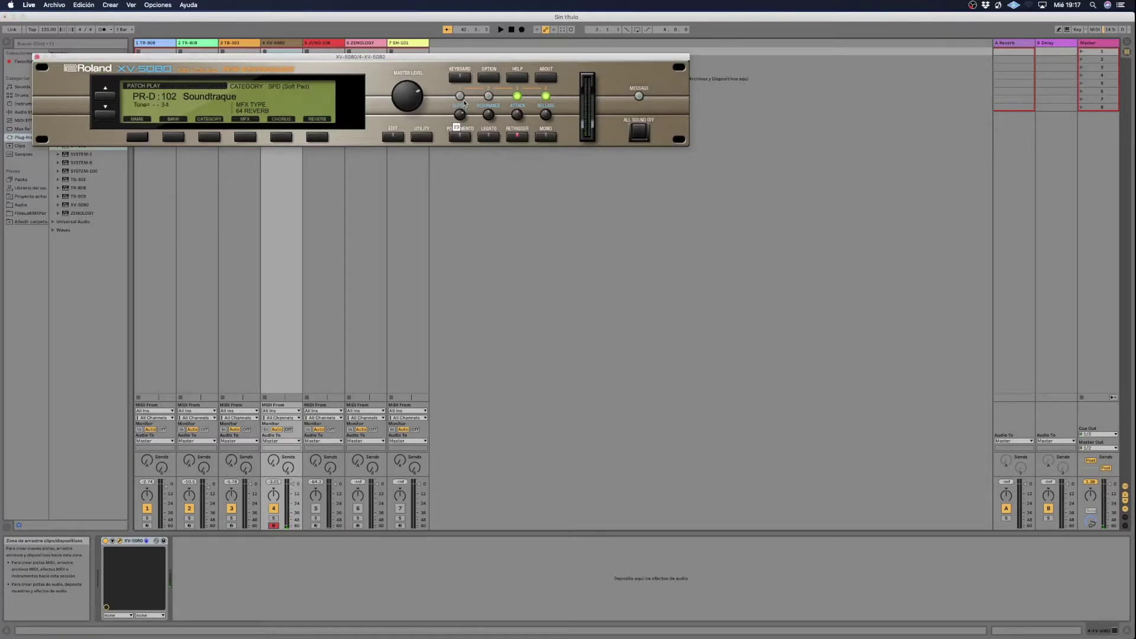
drag(405, 94, 406, 89)
drag(133, 60, 246, 87)
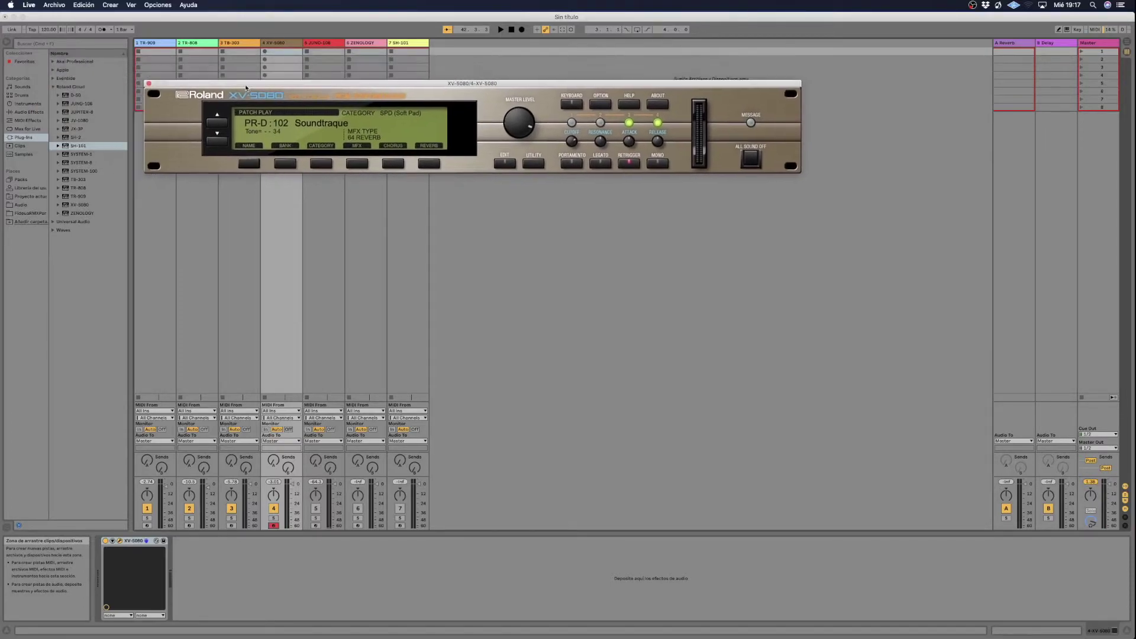
Audition the Soundtraque pad together with the drum and bass patterns, and stop playback.
key(space)
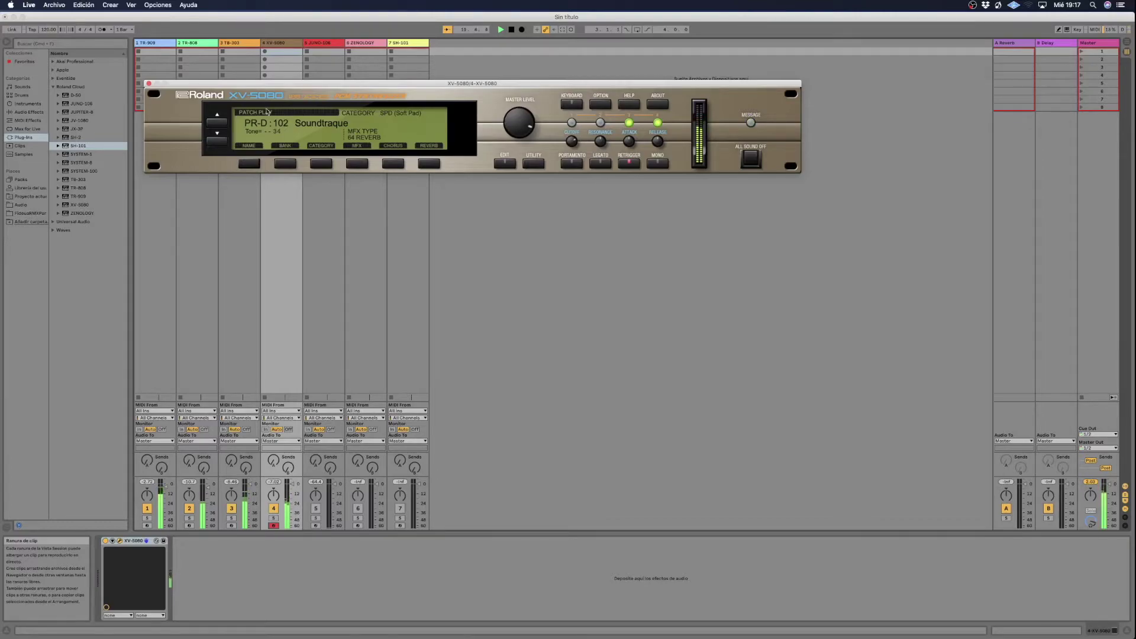
key(space)
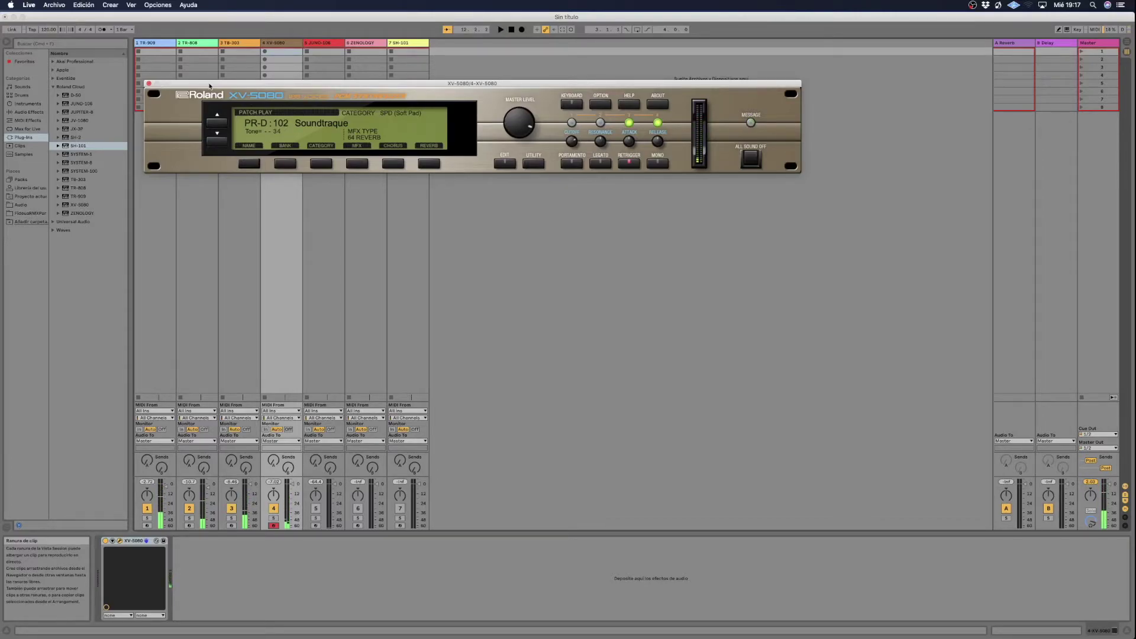
Turn on the metronome with a 1 Bar count-in and start recording a clip in the XV-5080 track's first slot.
click(103, 30)
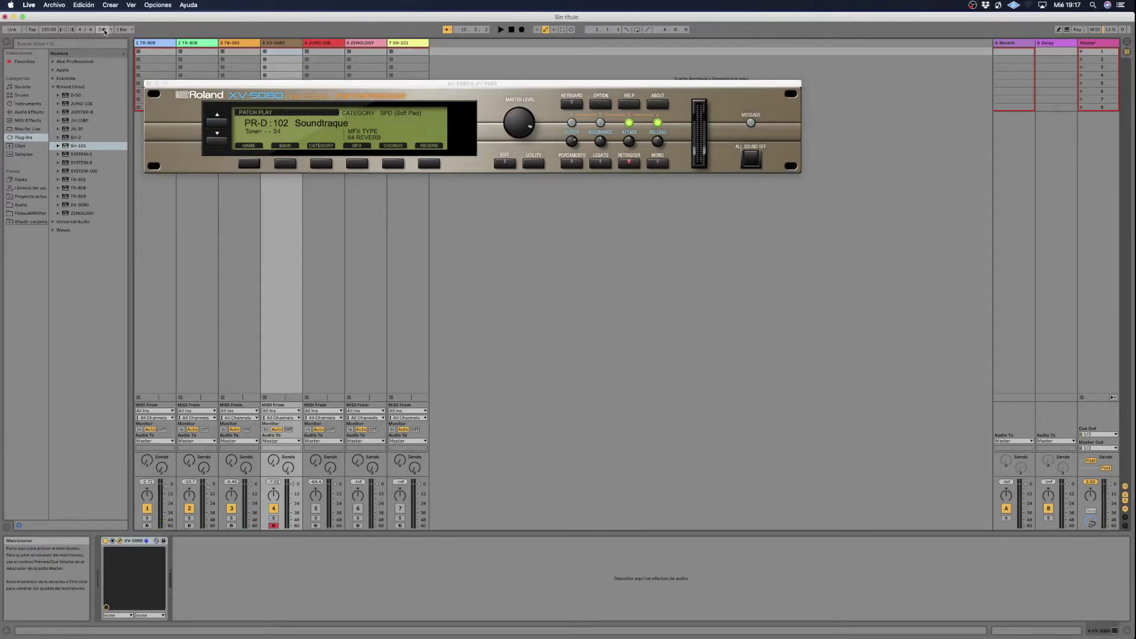
click(110, 29)
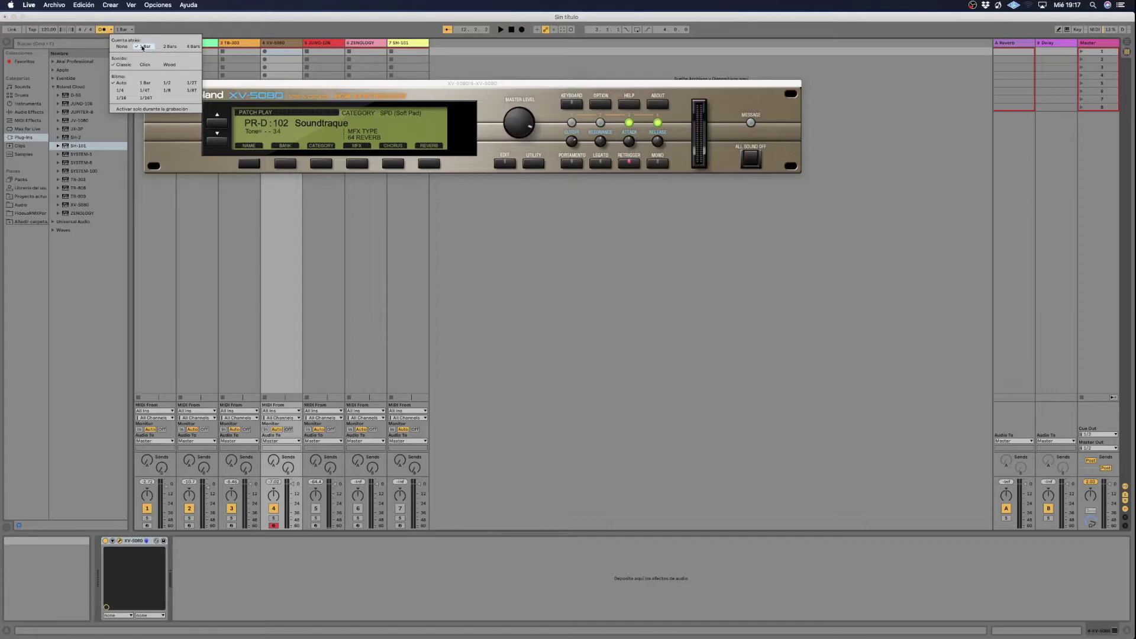
click(107, 30)
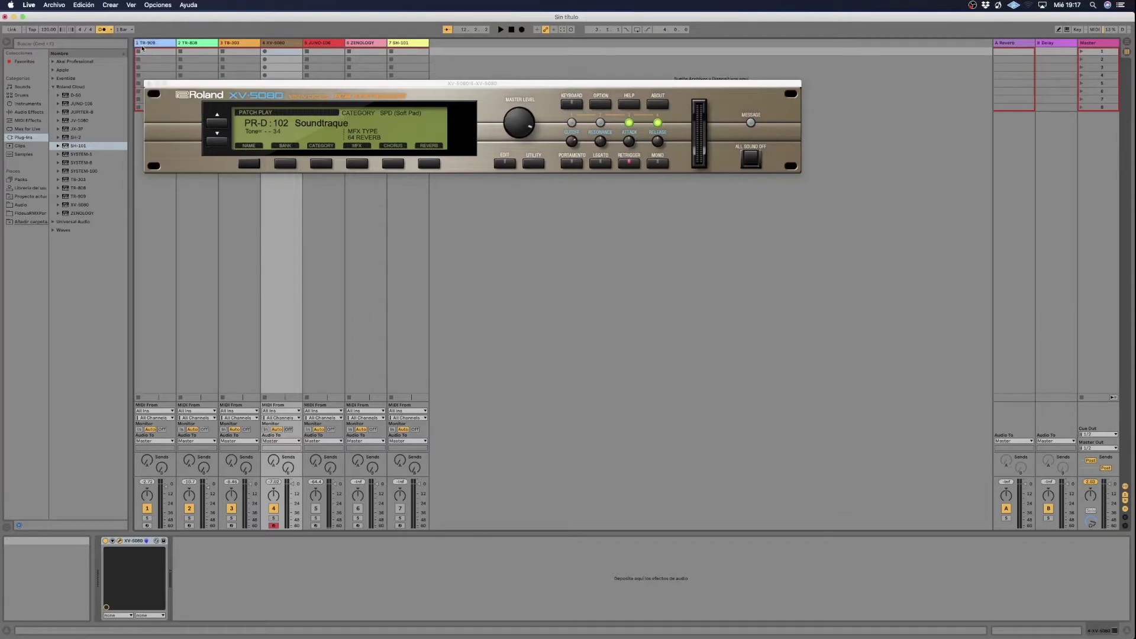
click(265, 52)
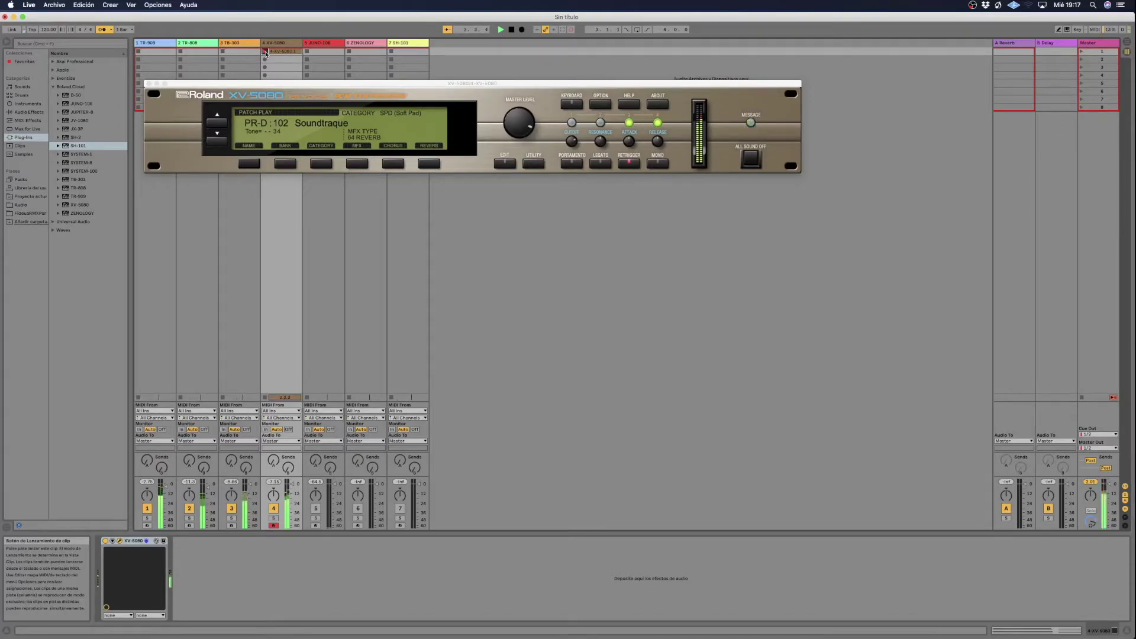
End the XV-5080 clip recording, and display the recorded clip's notes while it plays back.
click(265, 51)
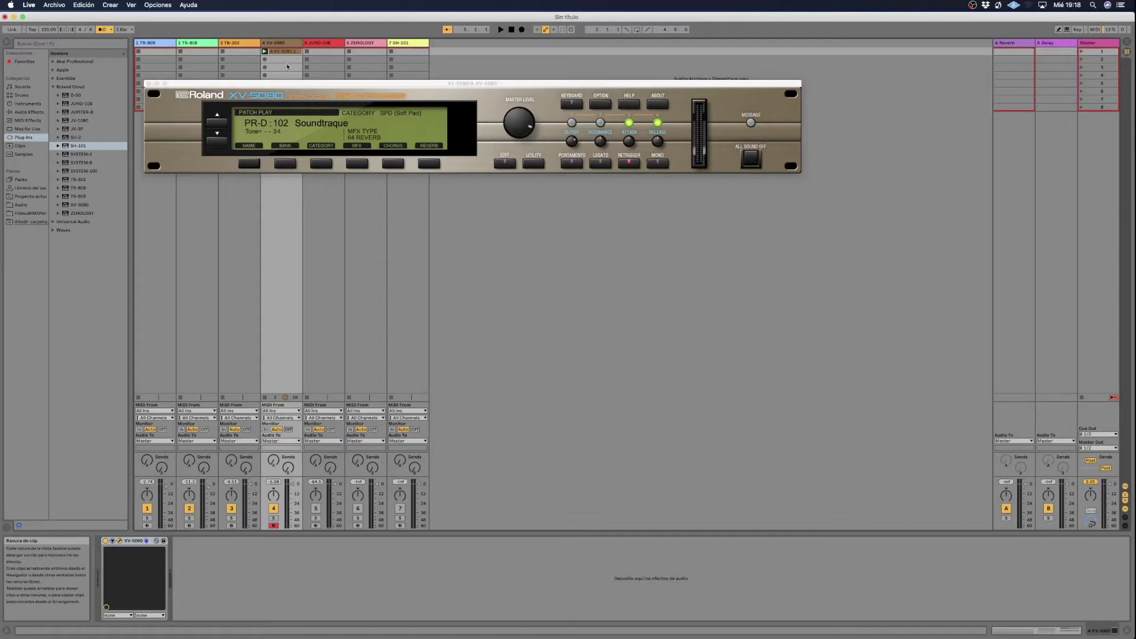
click(149, 84)
key(space)
click(278, 52)
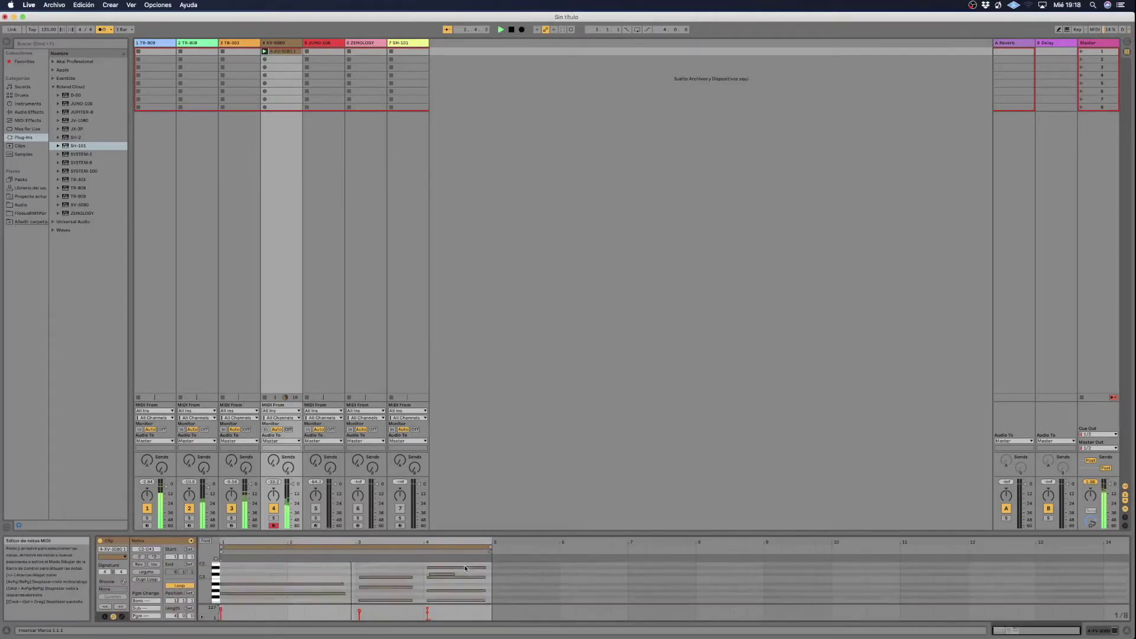
Delete the short stray note in bar 4 of the XV-5080 clip, and enlarge the note editor vertically.
click(443, 575)
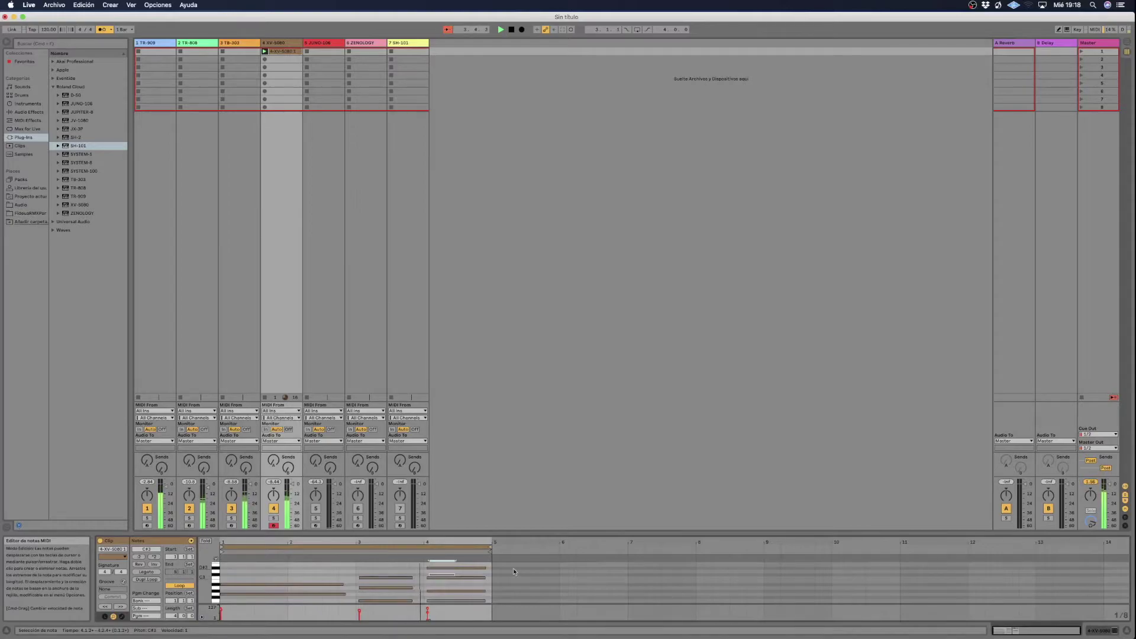
key(Delete)
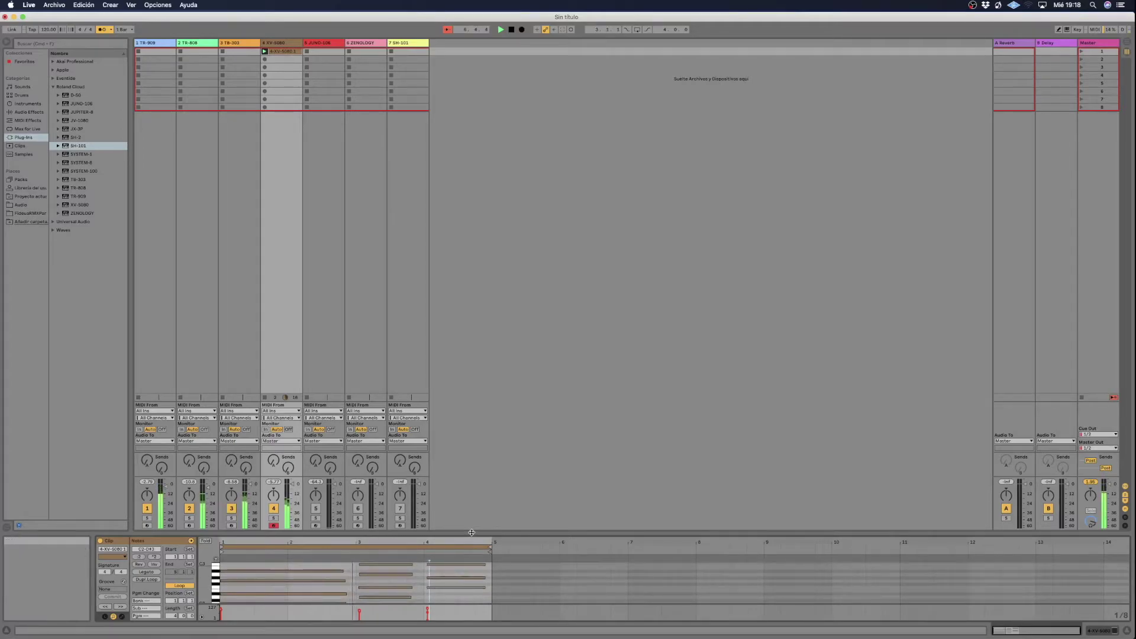
drag(472, 533, 472, 437)
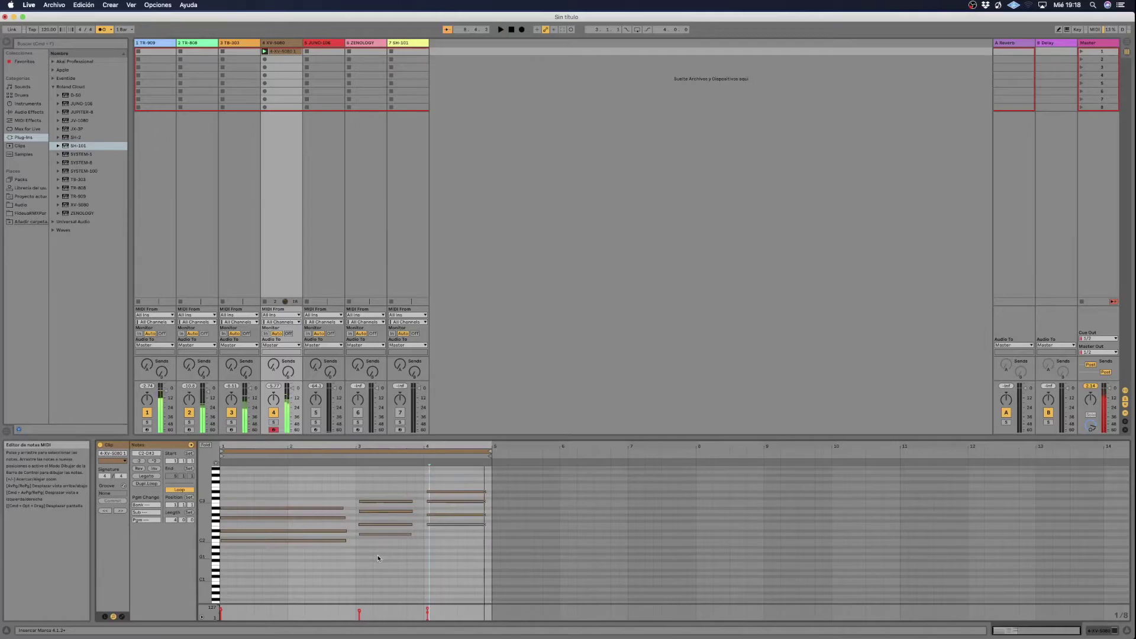
Shift the chords at bars 3 and 4 of the XV-5080 clip slightly earlier.
drag(378, 558, 370, 507)
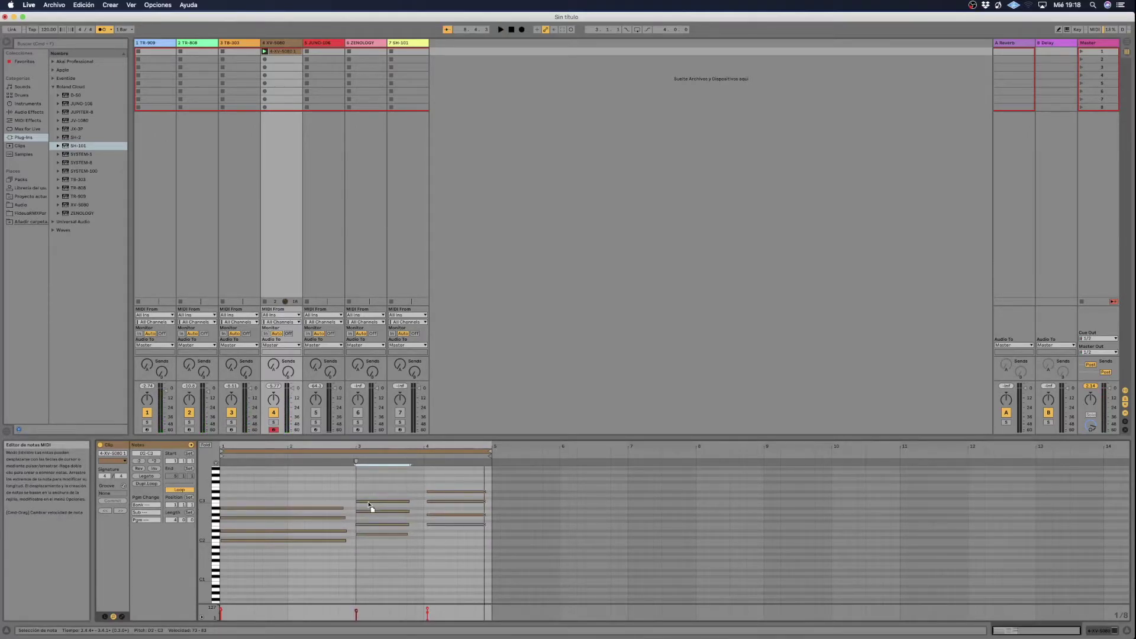
drag(441, 478, 433, 531)
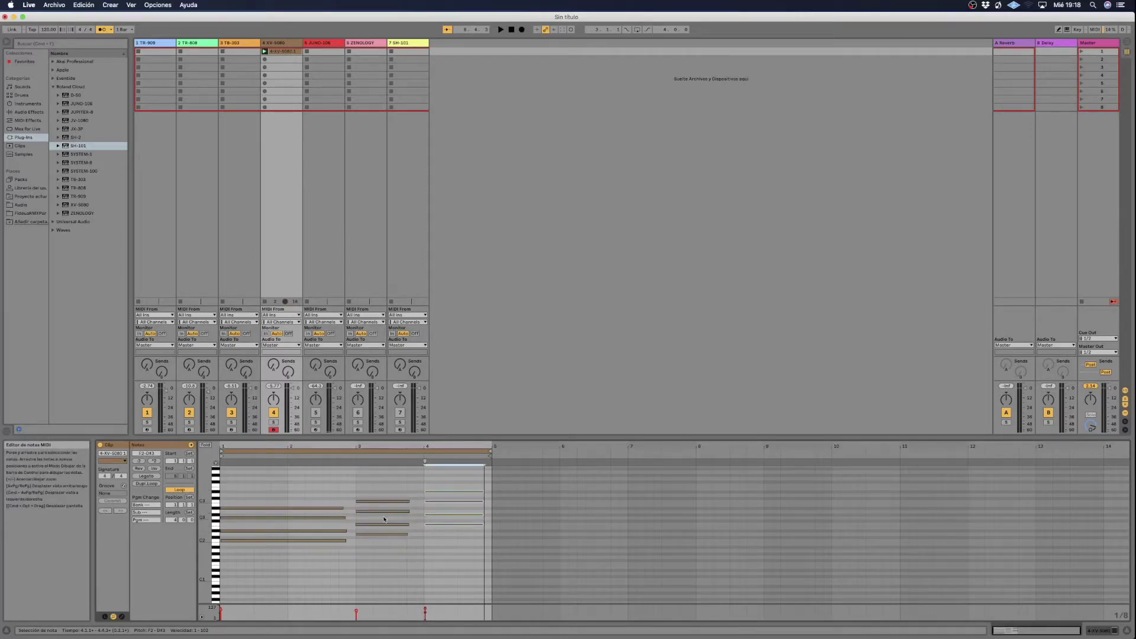
click(373, 489)
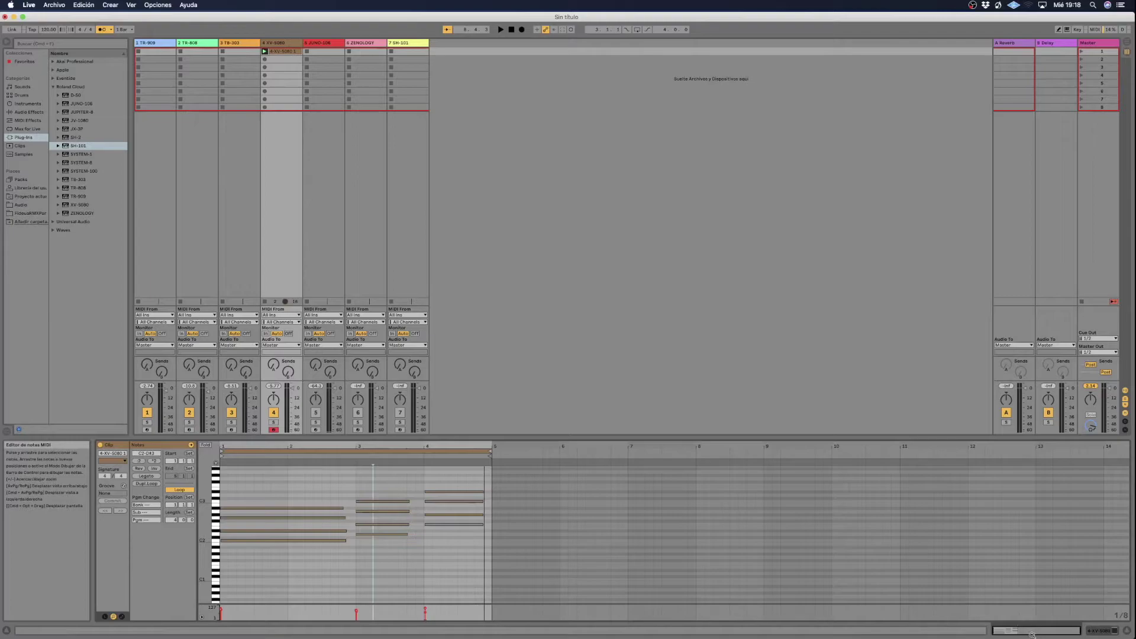
Quantize all the notes of the XV-5080 clip to the grid, and play the clip.
click(1119, 616)
key(super+a)
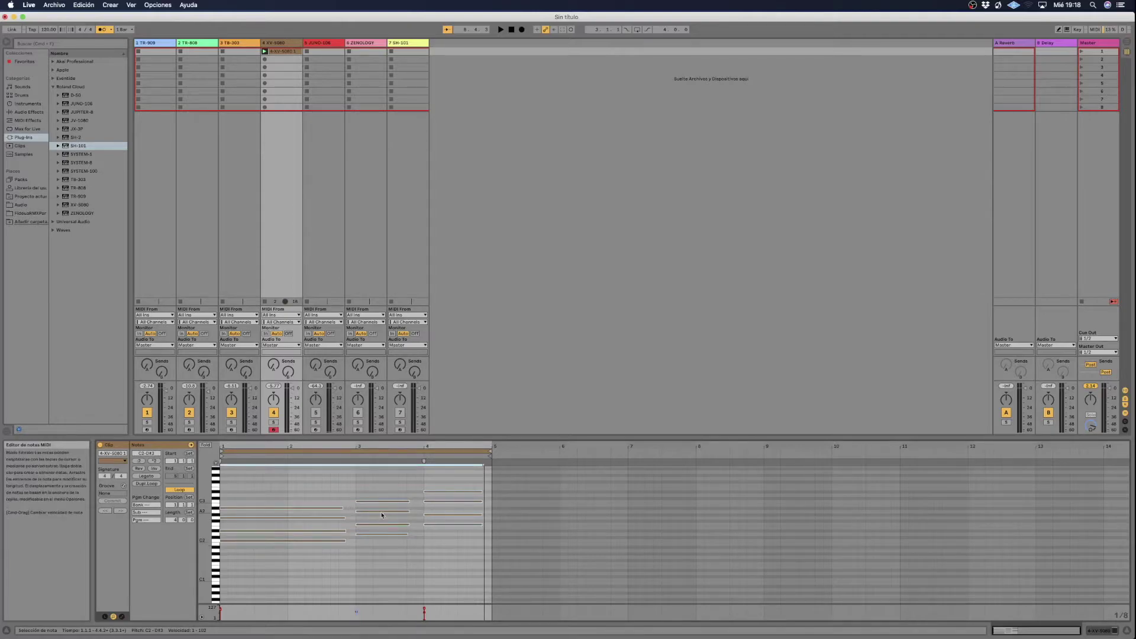
click(427, 540)
key(space)
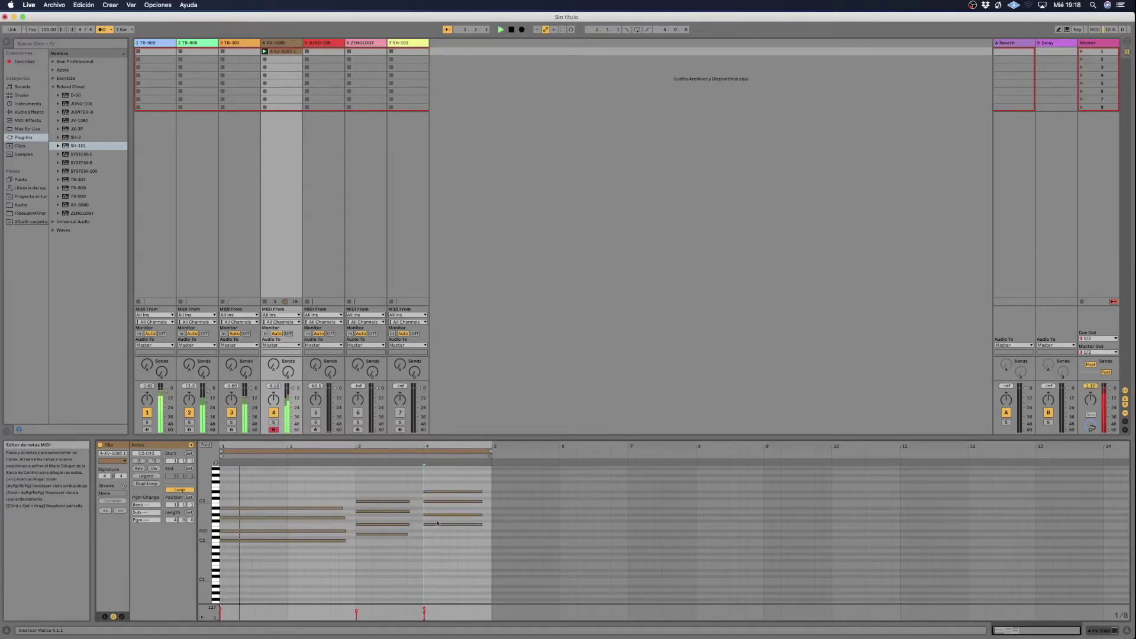
mouse_move(424, 448)
mouse_down()
mouse_move(424, 481)
mouse_move(425, 426)
mouse_up()
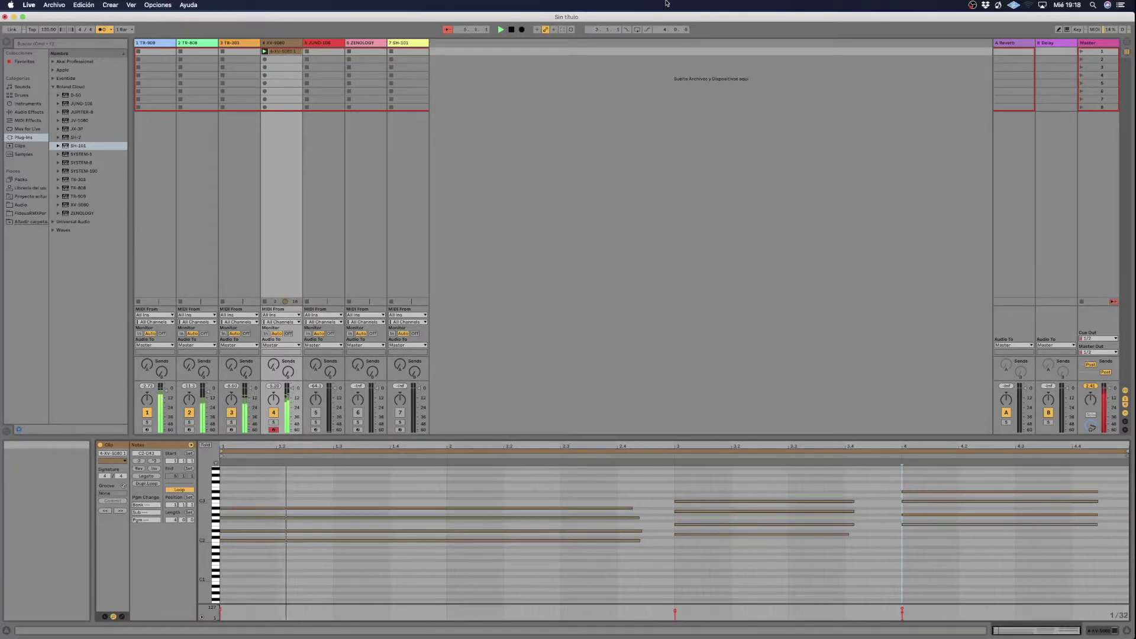
Turn off the metronome, and reopen the XV-5080 instrument window with the set playing.
click(102, 30)
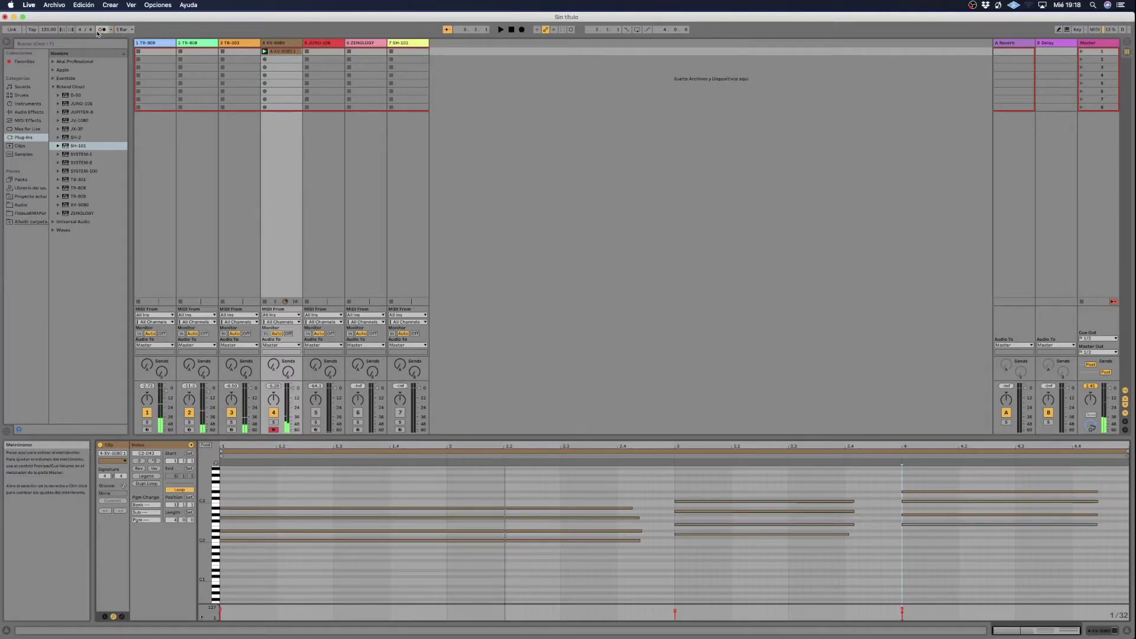
click(277, 44)
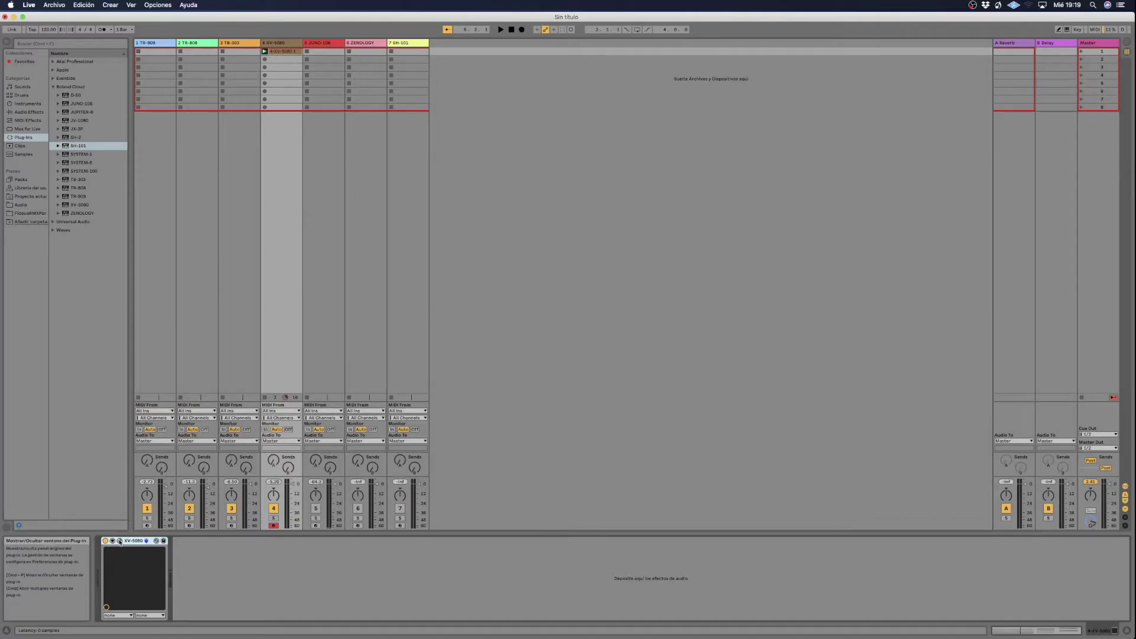
click(120, 542)
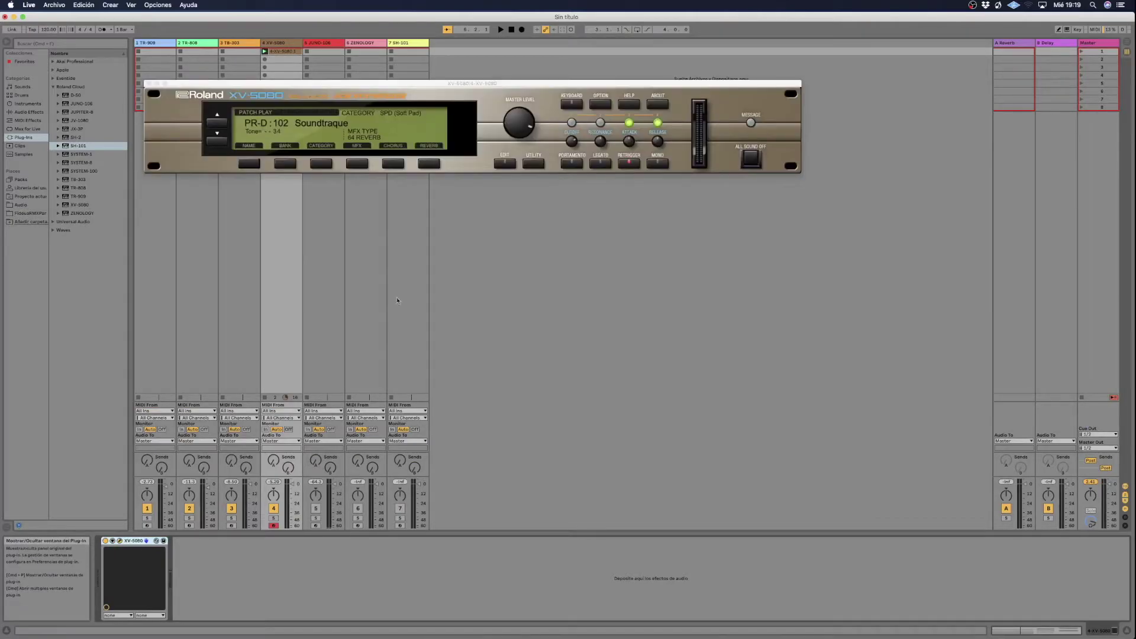
key(space)
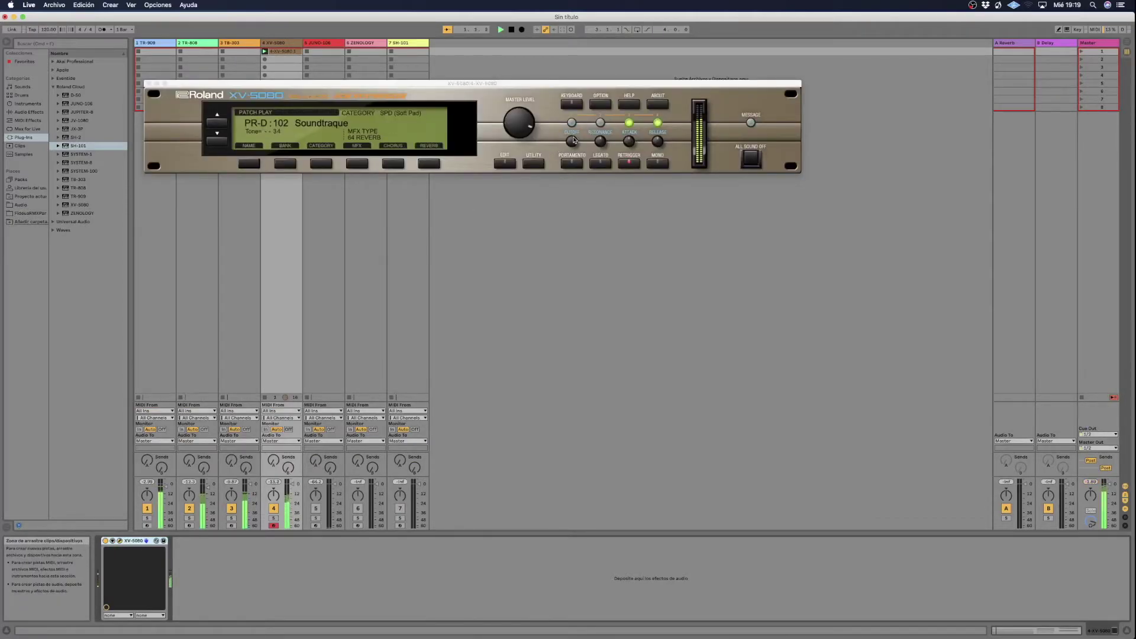
Adjust the XV-5080's cutoff and master level while listening to the pad in the mix.
click(573, 140)
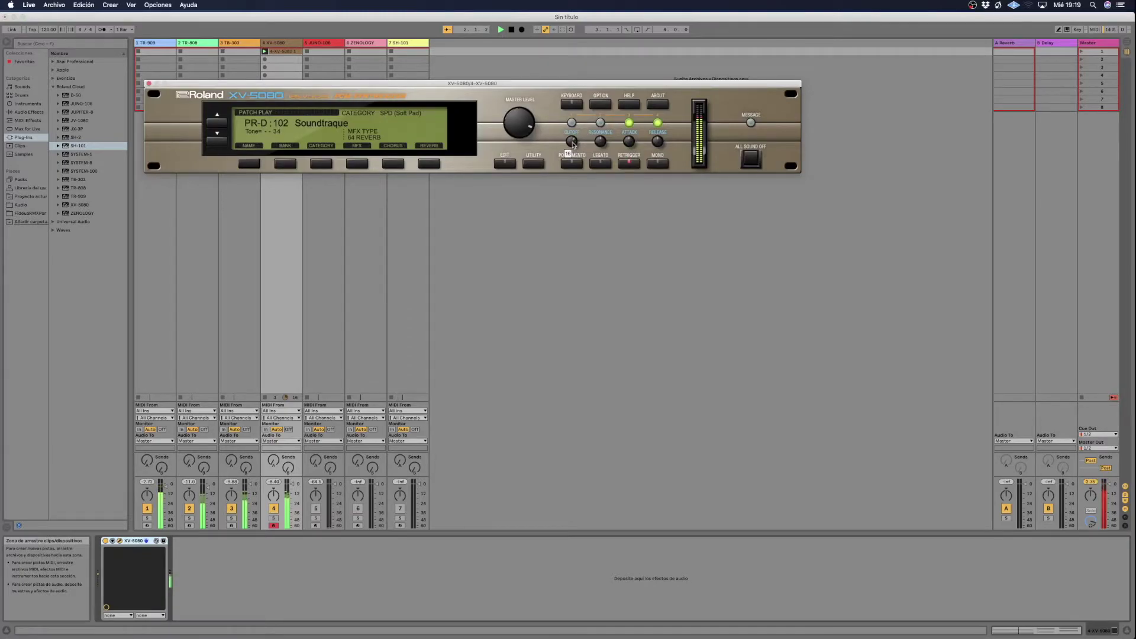
mouse_move(532, 128)
scroll(532, 128, down, 4)
scroll(531, 130, down, 2)
scroll(532, 131, up, 2)
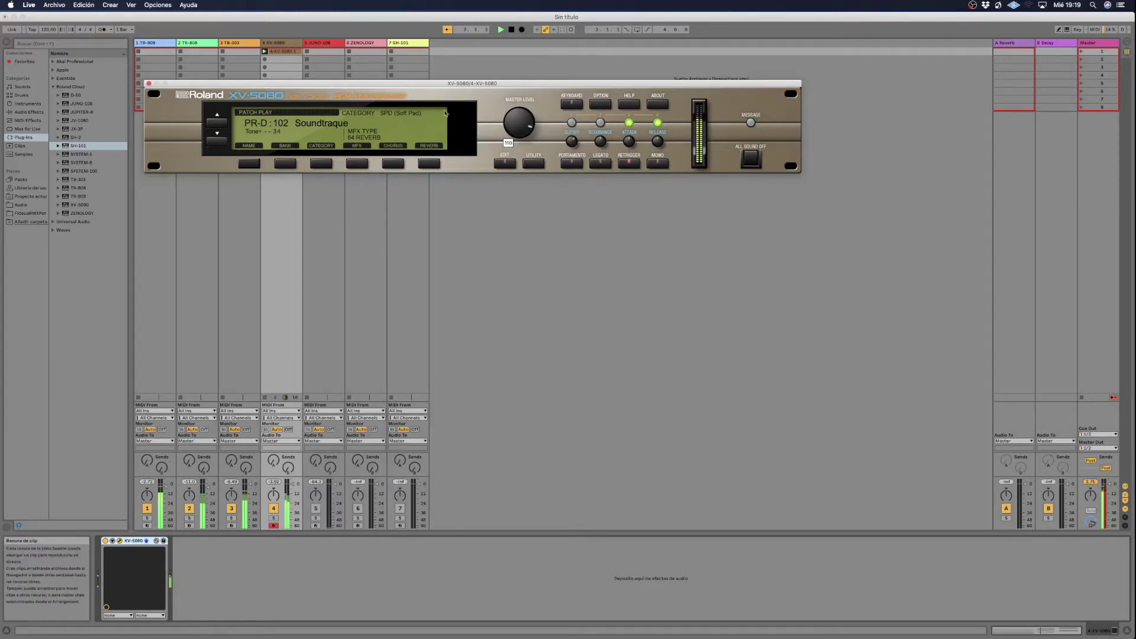
mouse_move(572, 138)
scroll(571, 137, up, 3)
Close the XV-5080 window, and raise its track volume slightly before stopping playback.
click(149, 84)
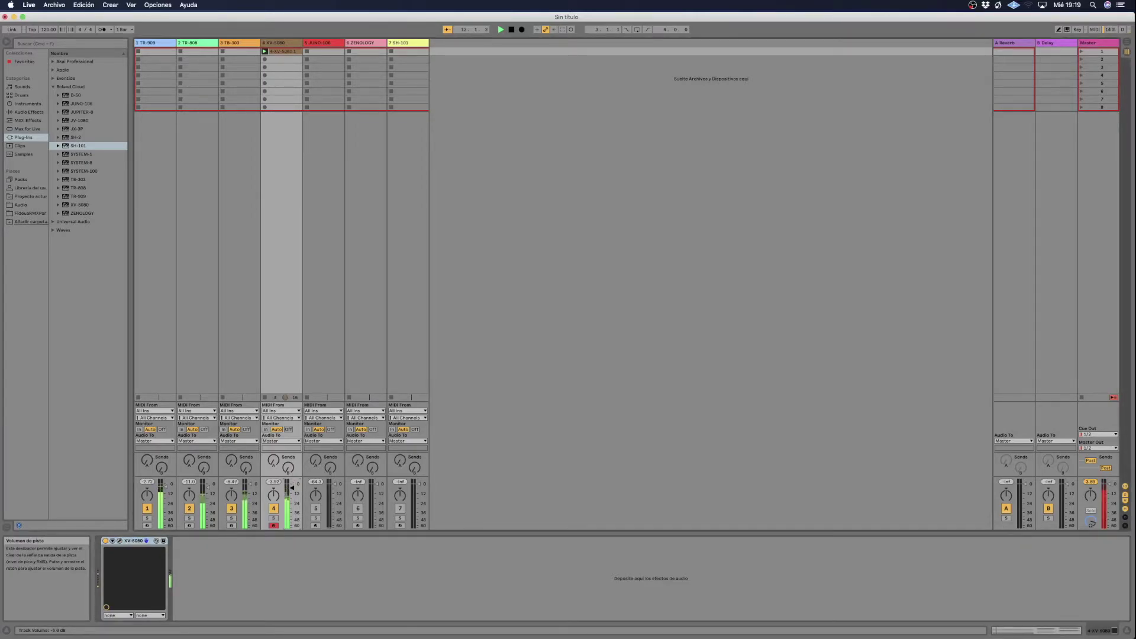
drag(292, 489, 292, 487)
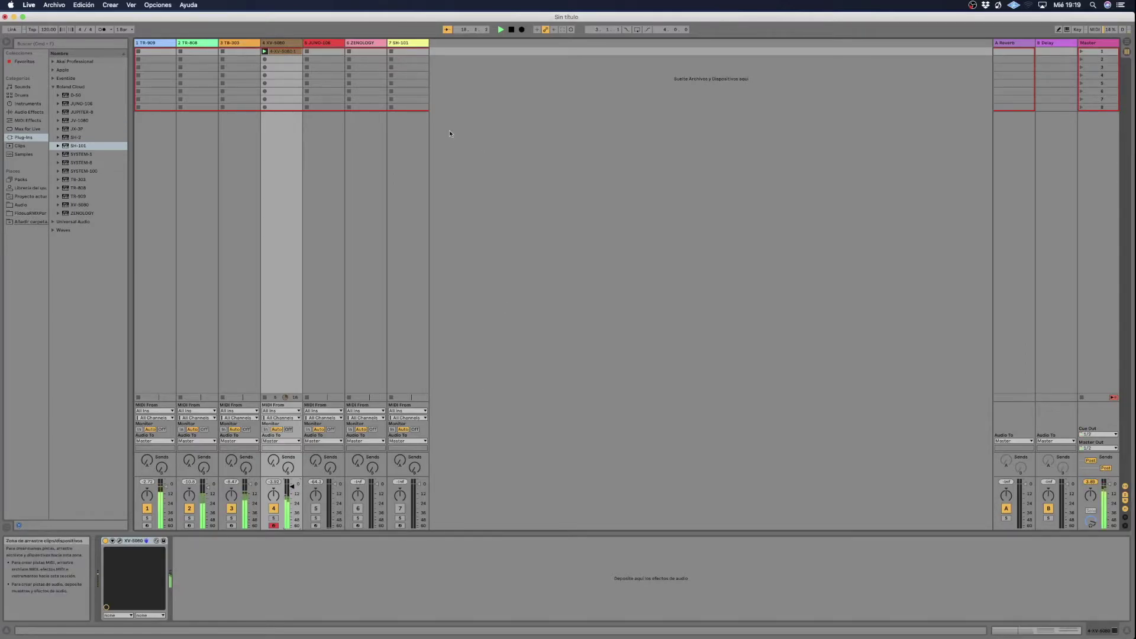
key(space)
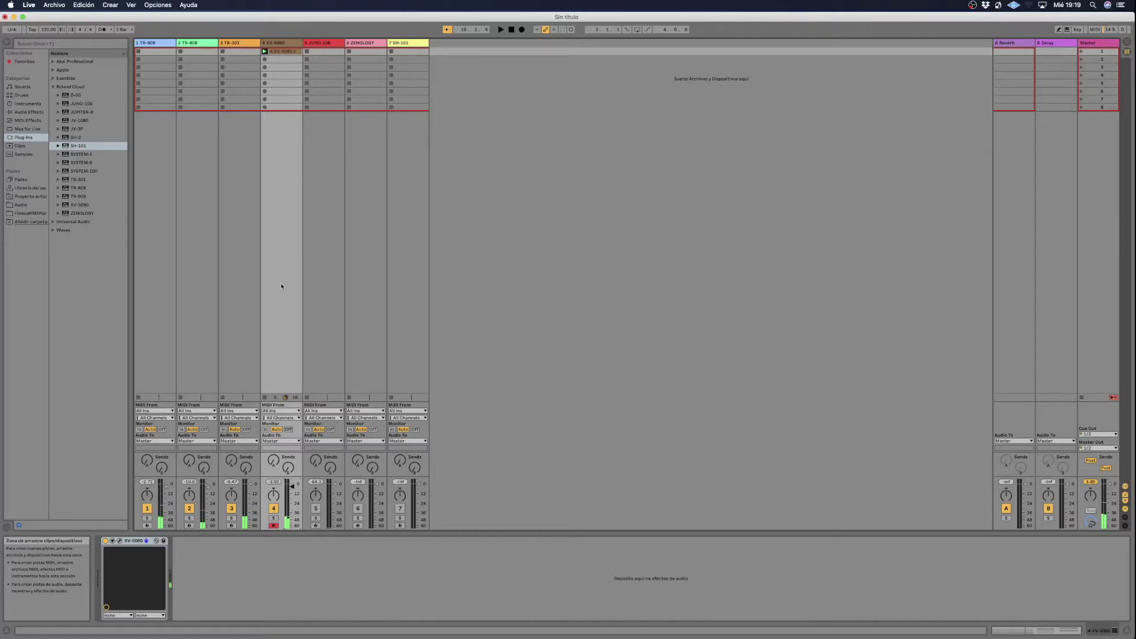
Activate and arm the JUNO-106 track, and place its opened instrument window below the clip slots.
click(324, 43)
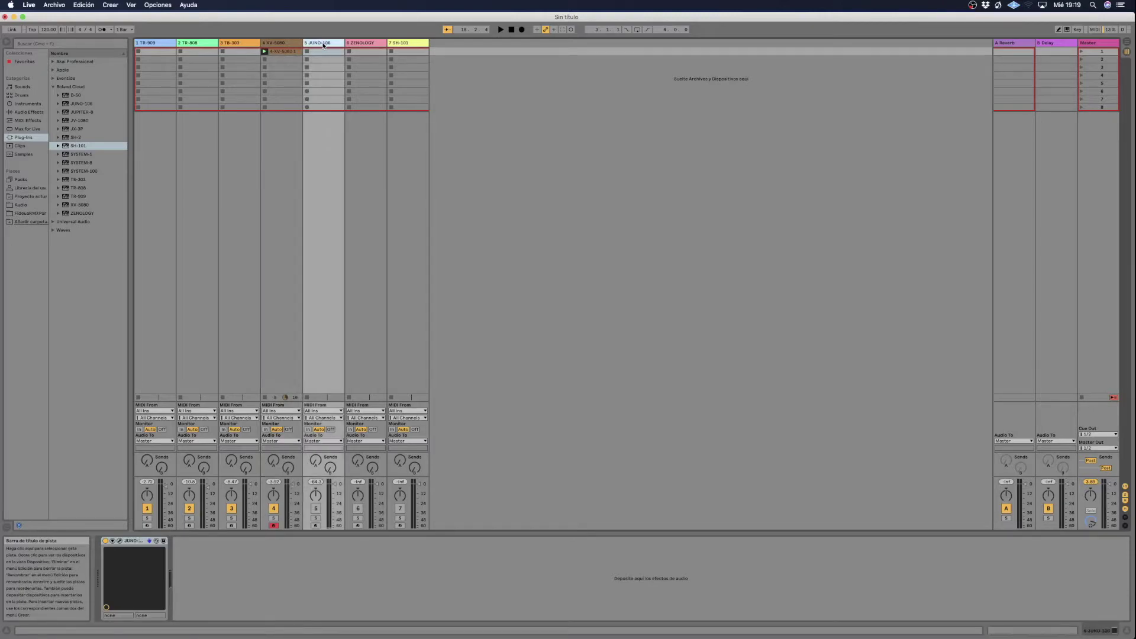
click(315, 508)
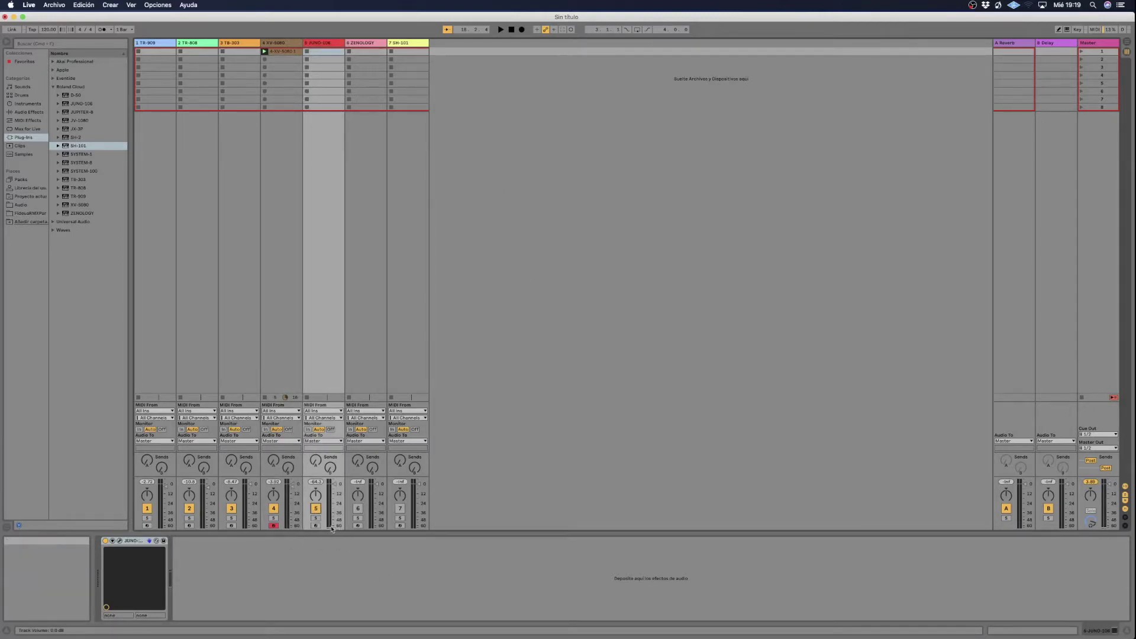
click(315, 526)
click(323, 46)
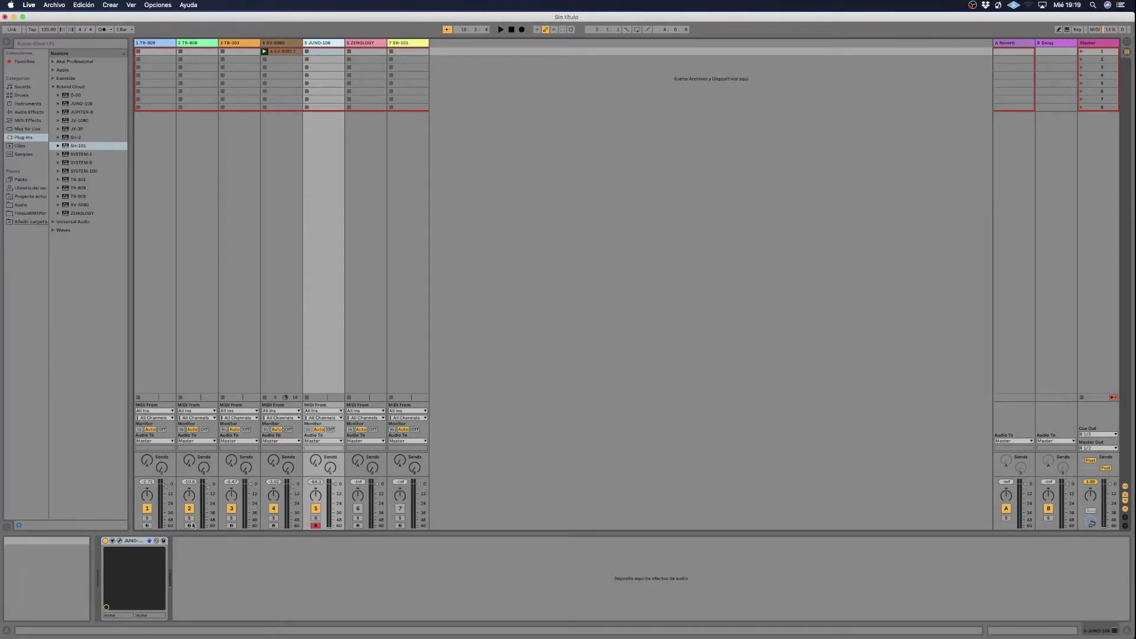
click(120, 542)
drag(279, 52, 422, 133)
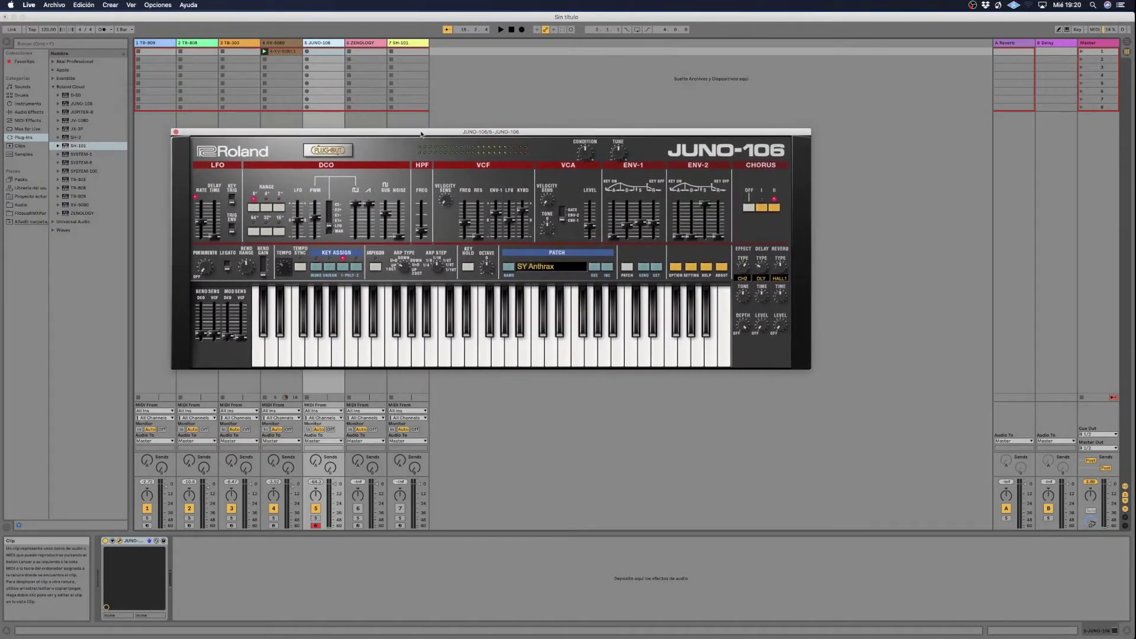
Shape the JUNO-106 SY Anthrax patch by adjusting its DCO levels, VCF frequency, VCF envelope amount and ENV-1.
click(369, 212)
drag(386, 215, 388, 179)
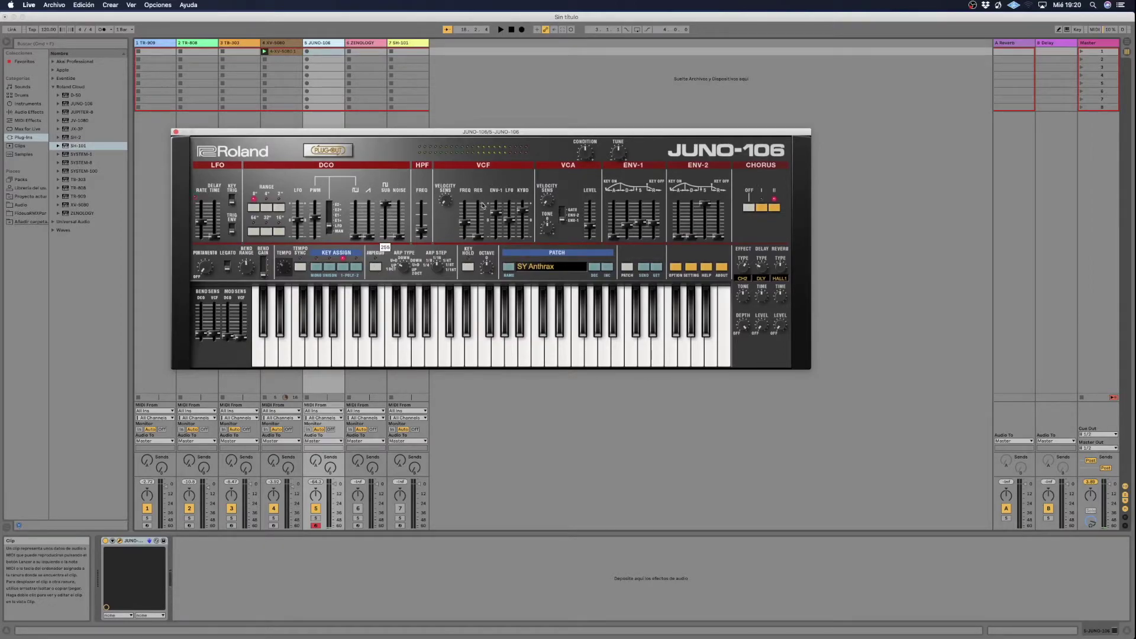
drag(466, 225, 467, 226)
drag(499, 217, 502, 219)
drag(654, 225, 655, 230)
drag(468, 229, 467, 227)
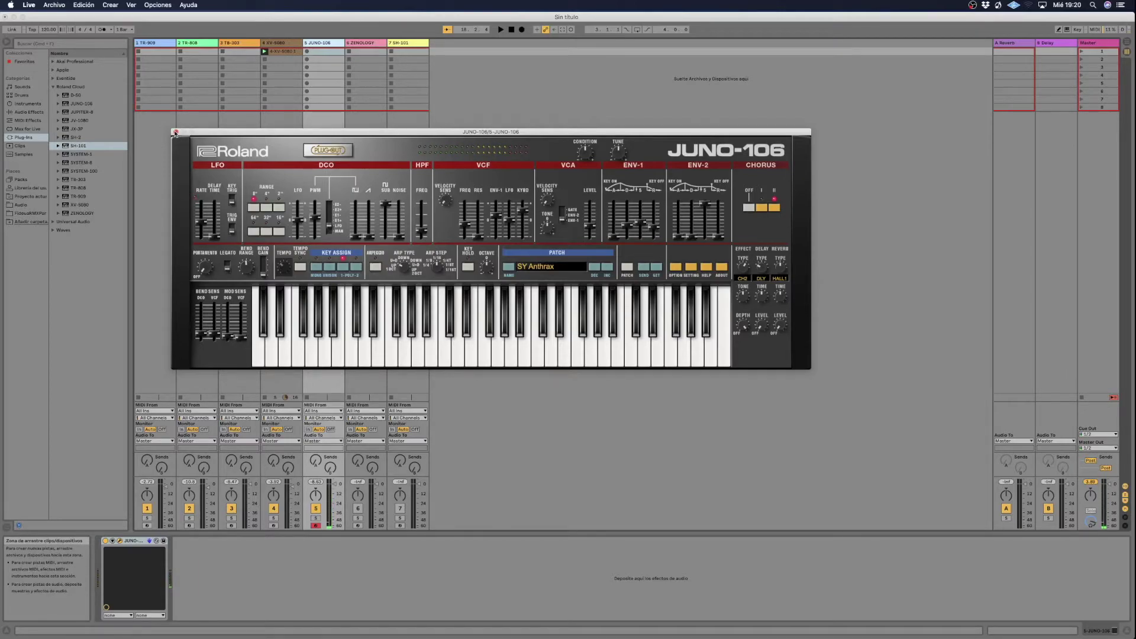
Move the JUNO-106 window clear of the track slots, and turn on the metronome with a 1 Bar count-in.
drag(198, 132, 430, 115)
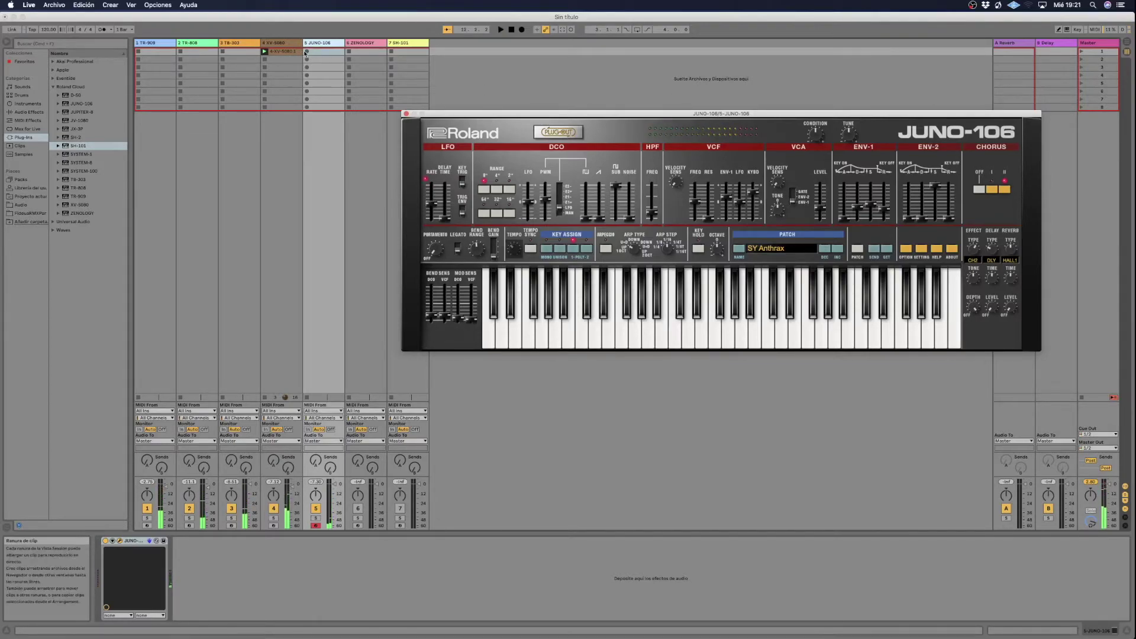
click(104, 31)
click(111, 29)
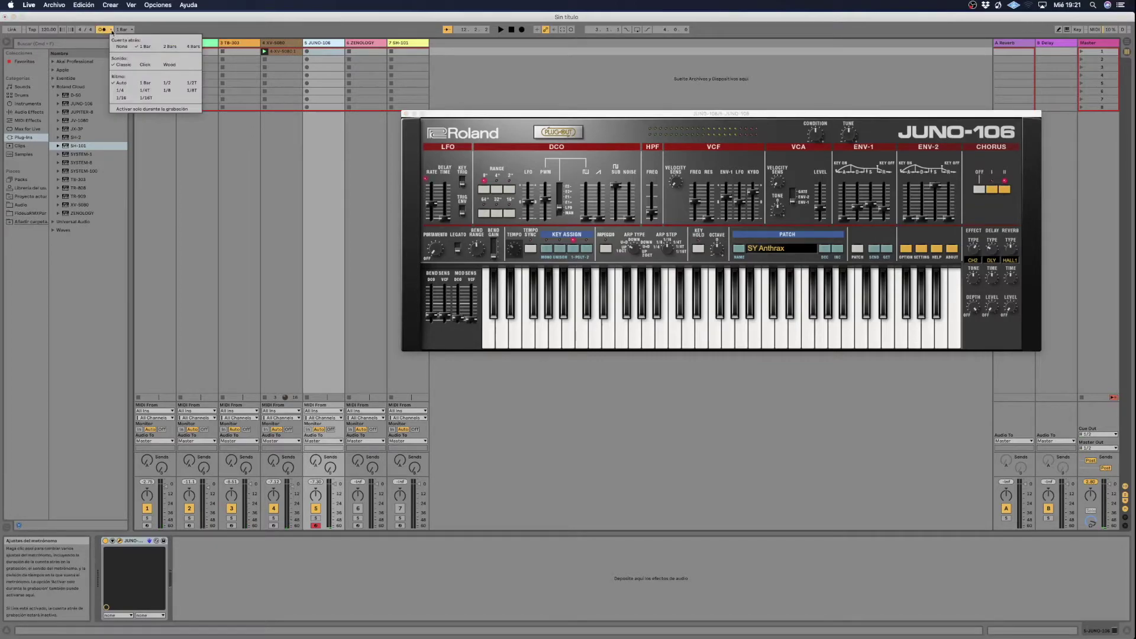
click(146, 46)
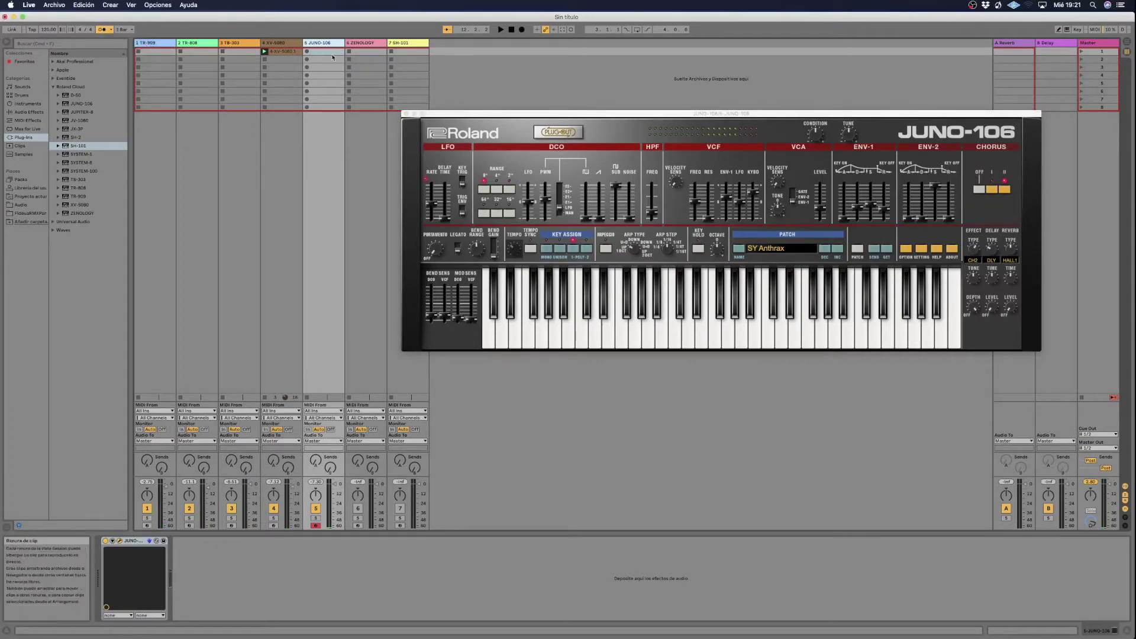
Record a clip in the JUNO-106 track's first slot, and open its notes for editing.
click(308, 52)
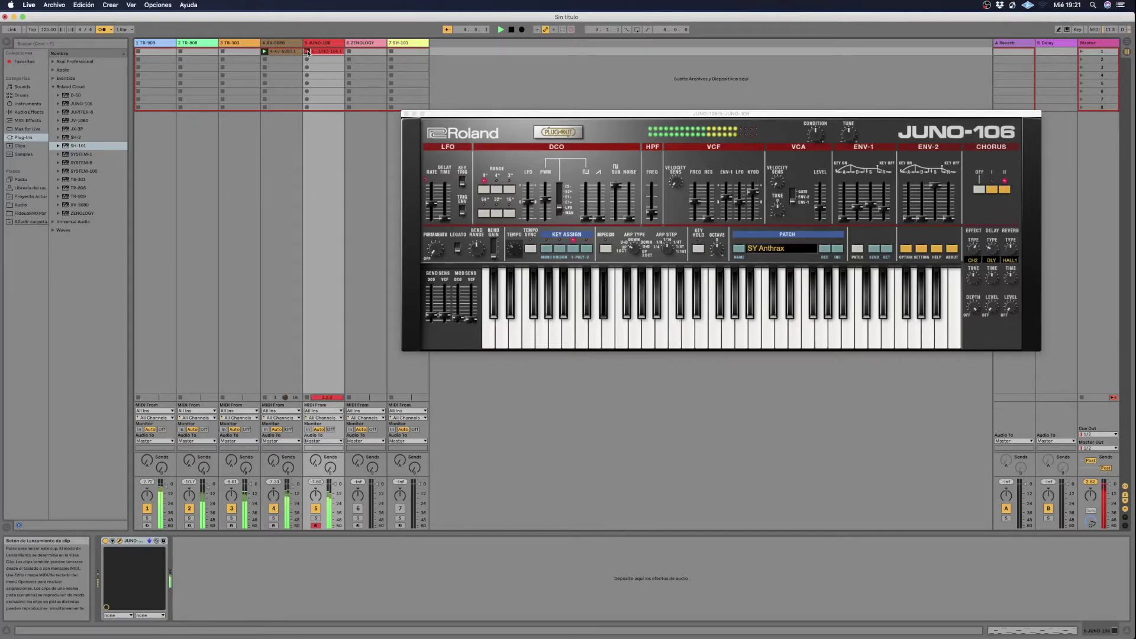
click(307, 52)
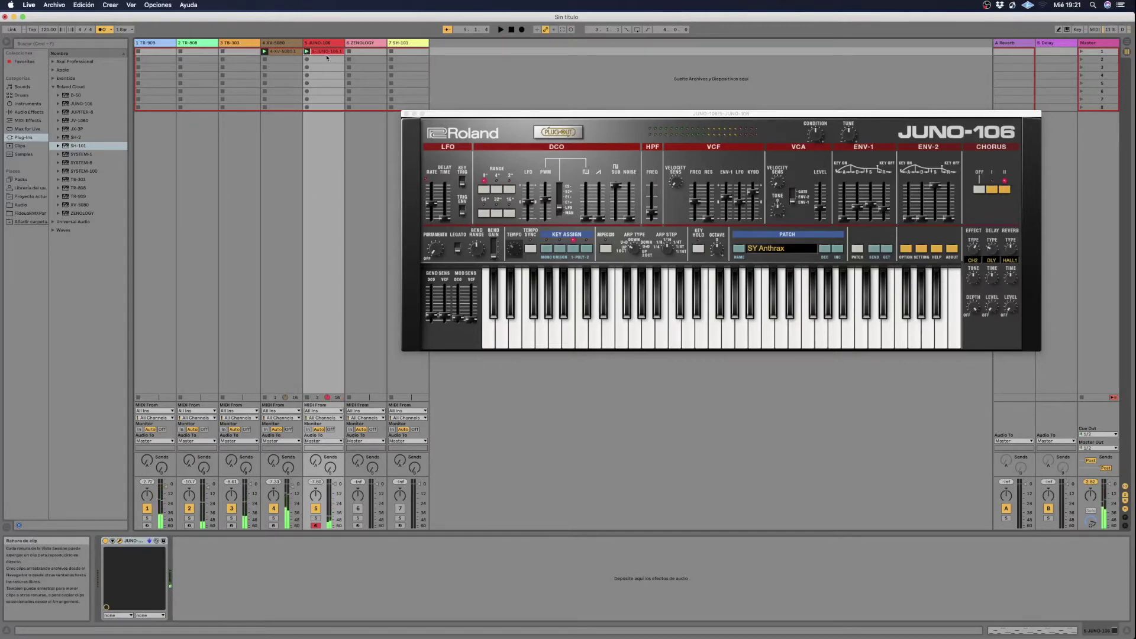
double_click(313, 51)
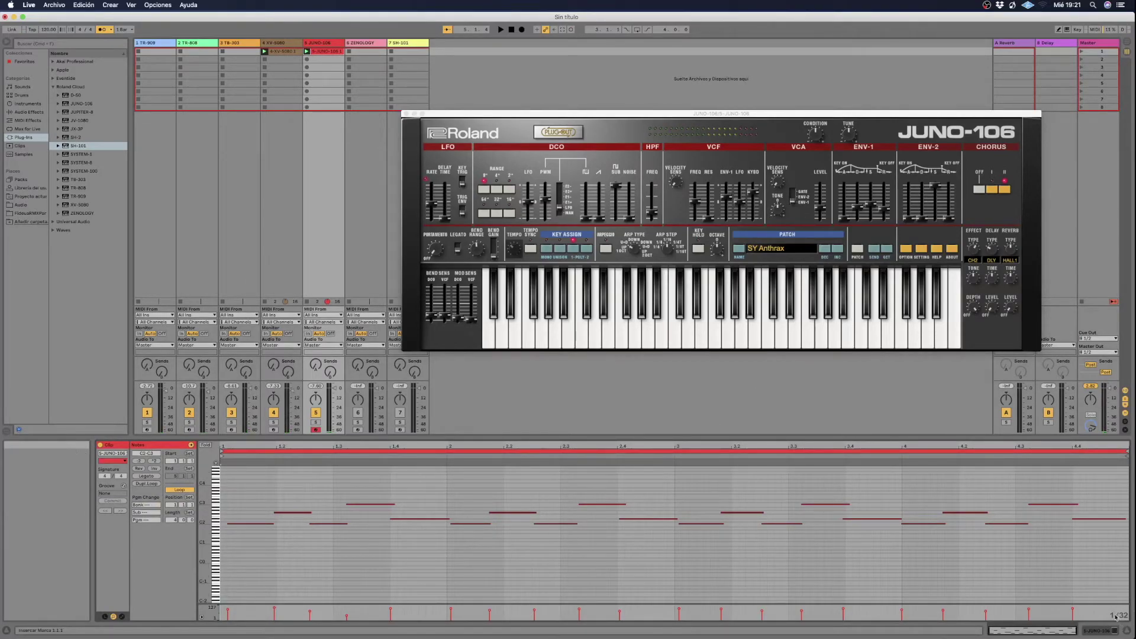
Set the note grid to a fixed 1/16 and quantize all the notes of the JUNO-106 clip.
right_click(1115, 516)
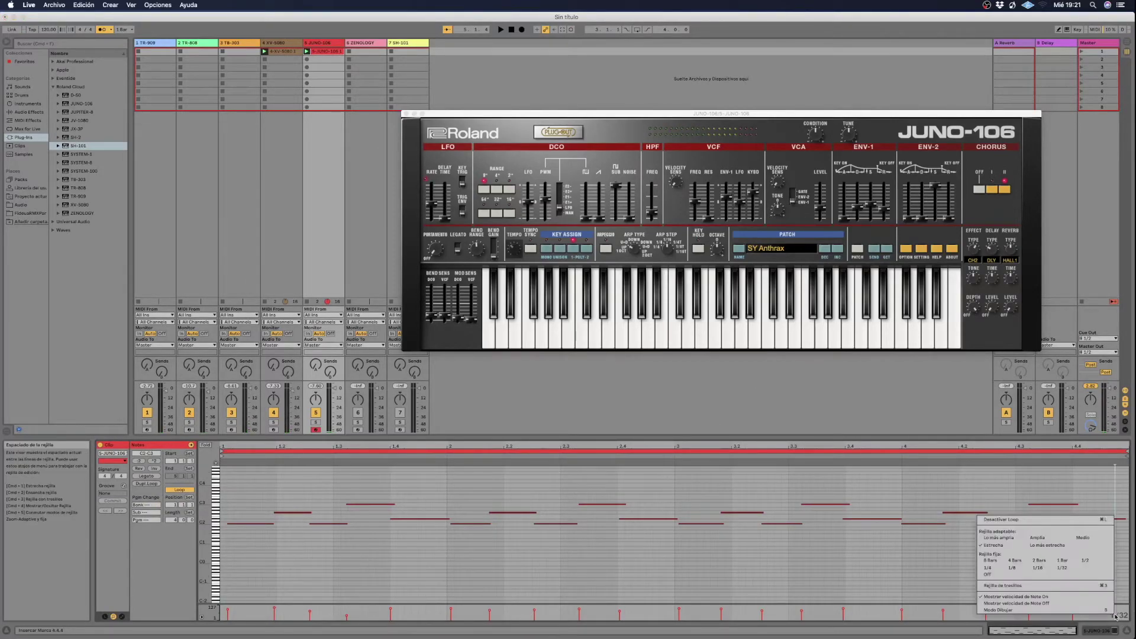
click(1039, 569)
key(super+a)
key(super+u)
Play the JUNO-106 clip and move its loop start to bar 2.
key(space)
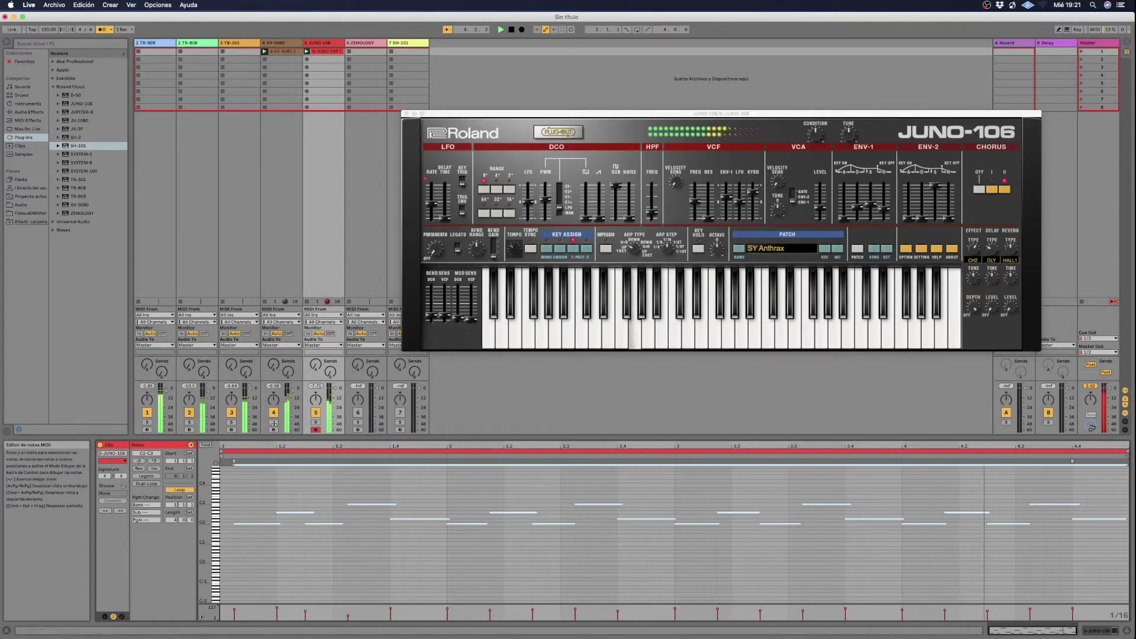
drag(223, 451, 448, 451)
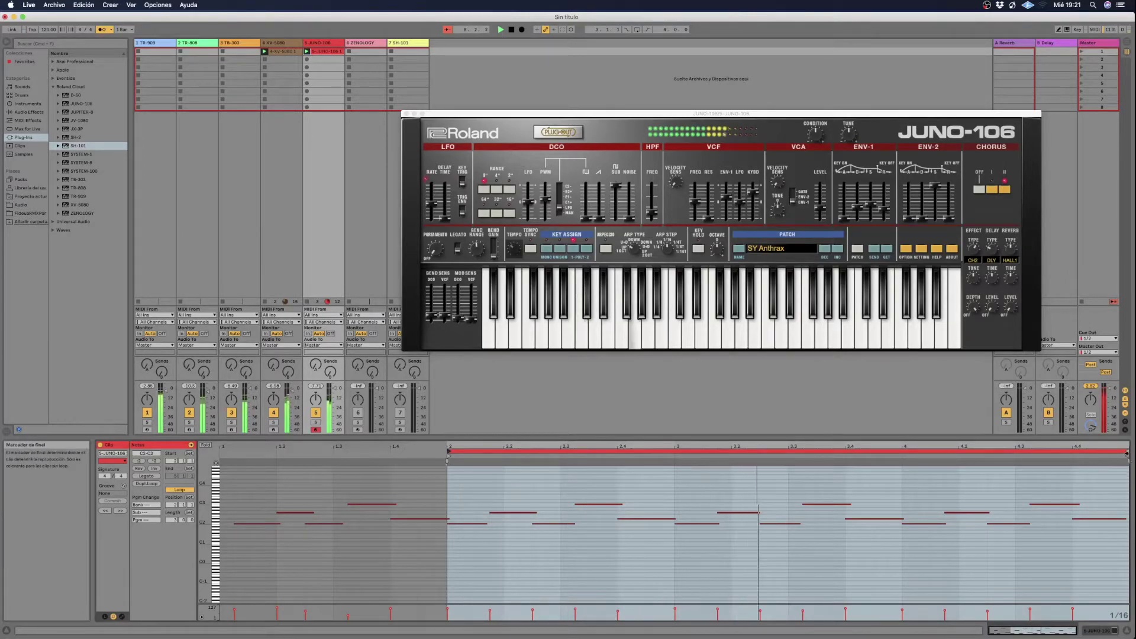
Shorten the JUNO-106 clip's loop to the single bar from bar 2 to bar 3, and play it.
drag(1126, 455, 678, 459)
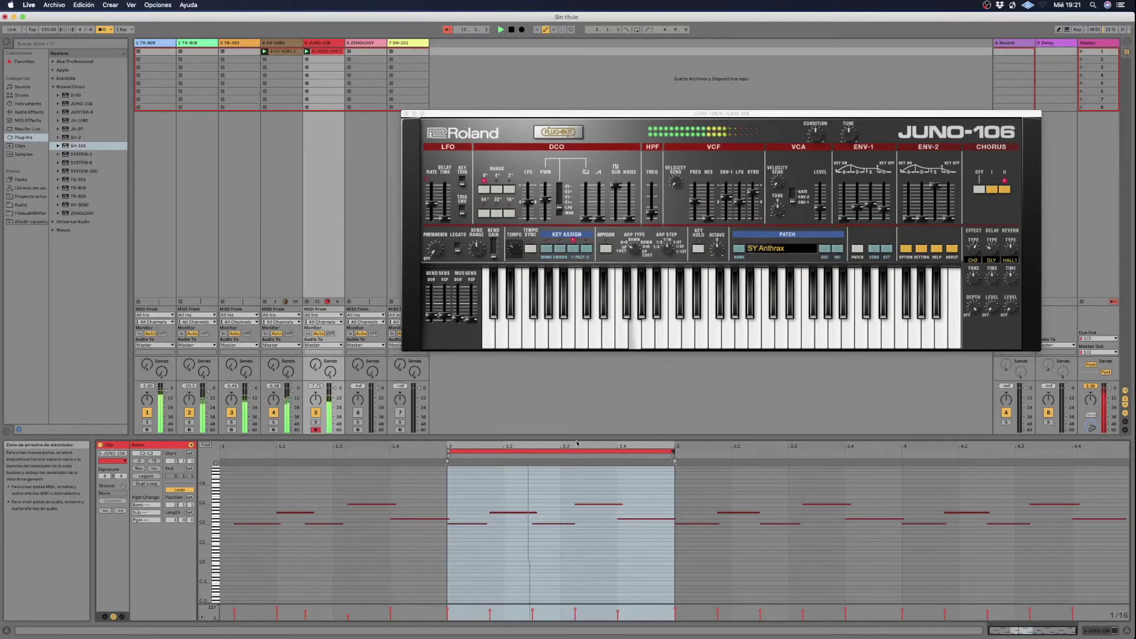
scroll(509, 521, up, 5)
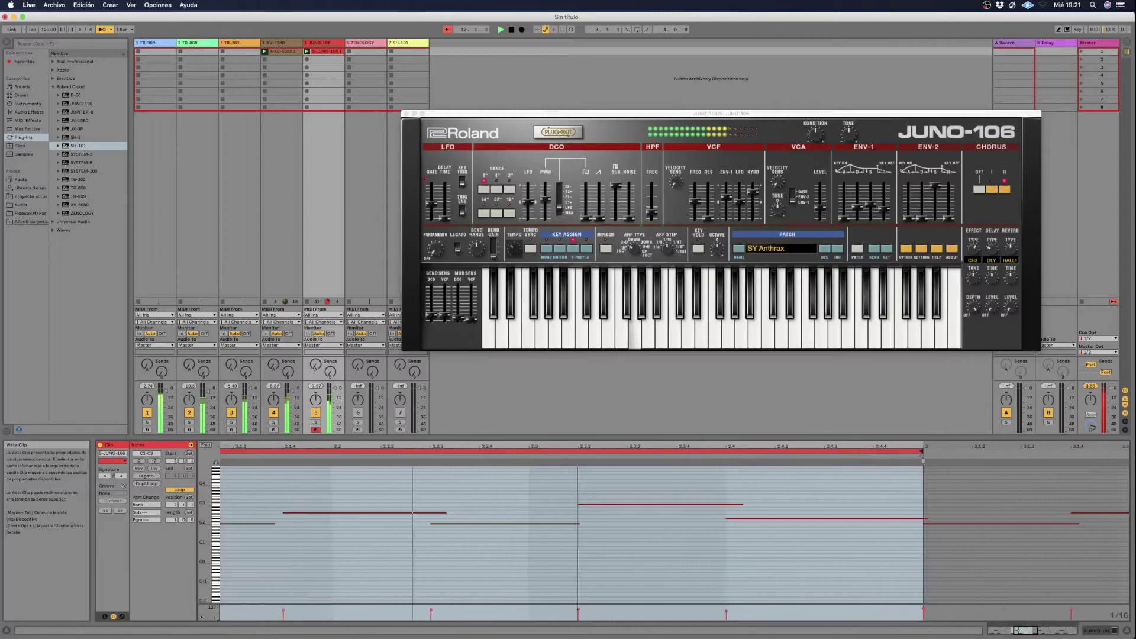
scroll(506, 476, left, 3)
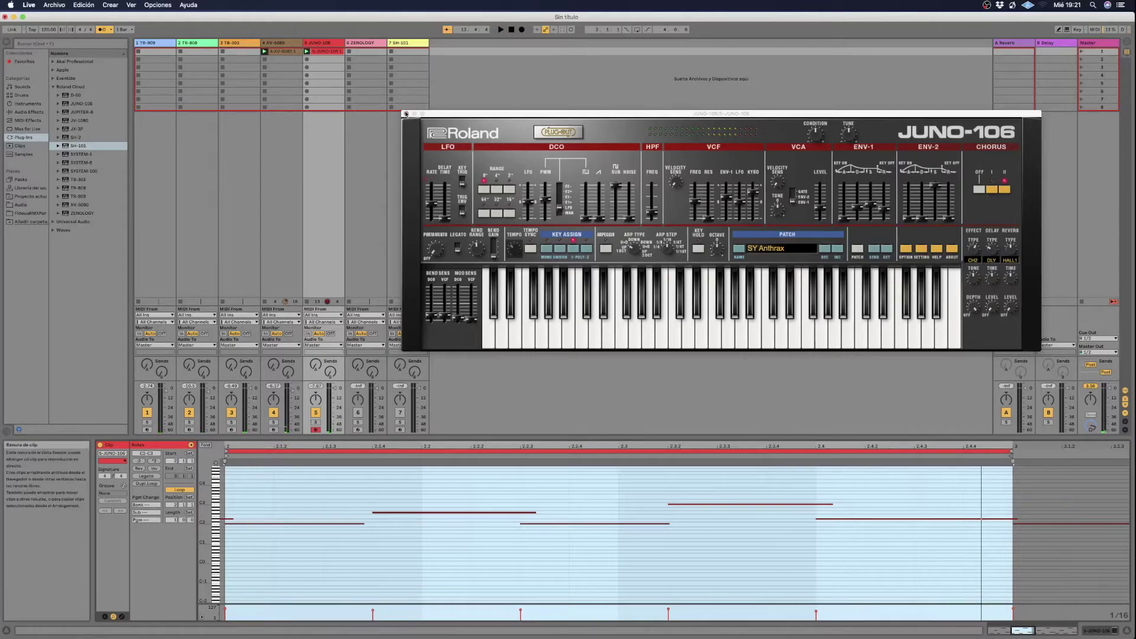
drag(490, 115, 462, 114)
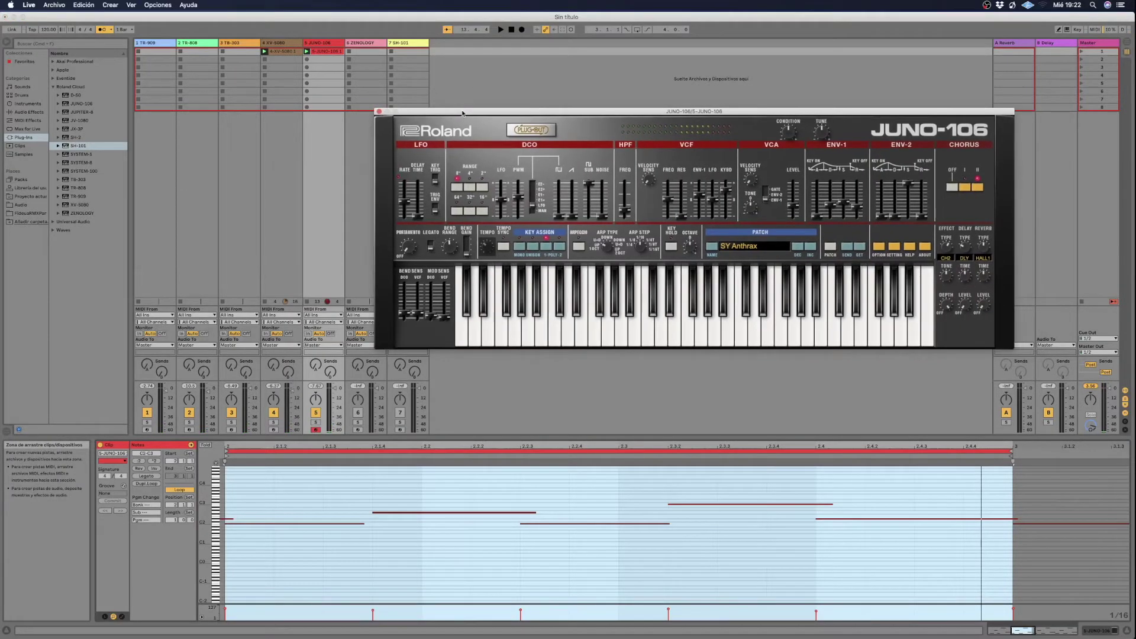
key(space)
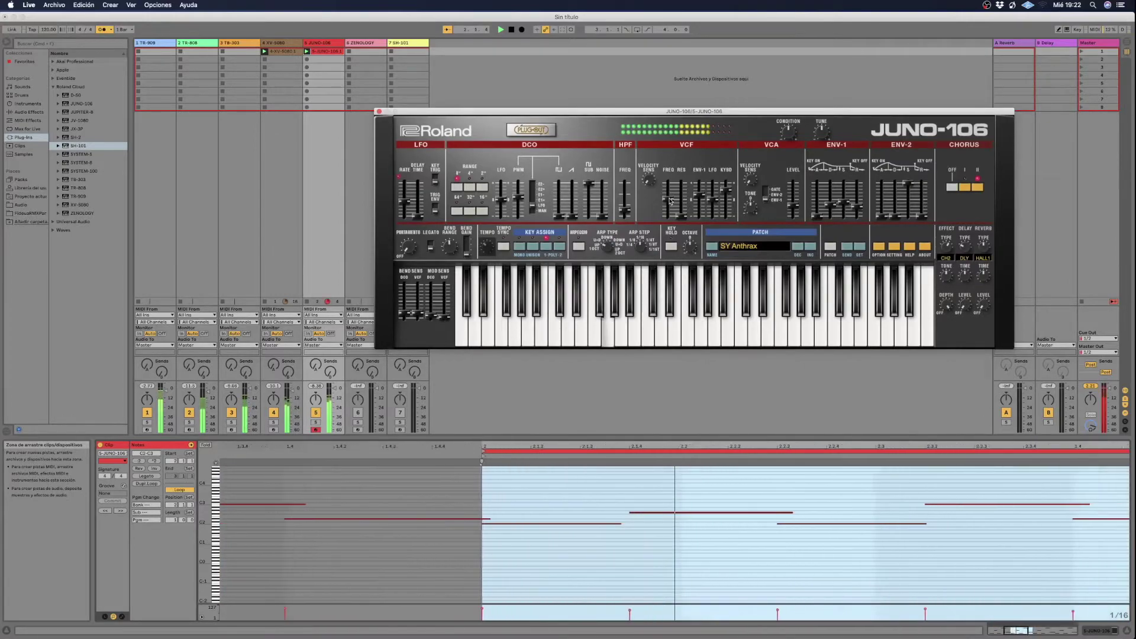
drag(607, 448, 607, 418)
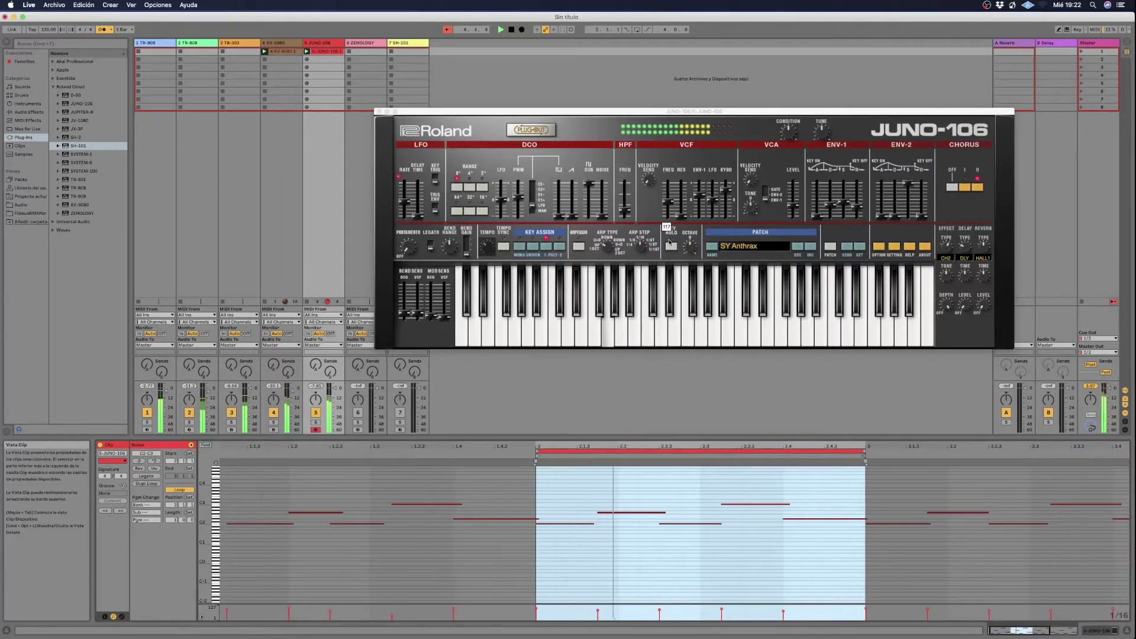
Vary the JUNO-106's VCF frequency, envelope and keyboard amounts and its ENV-1 sliders while the loop plays.
click(670, 199)
drag(670, 198, 701, 198)
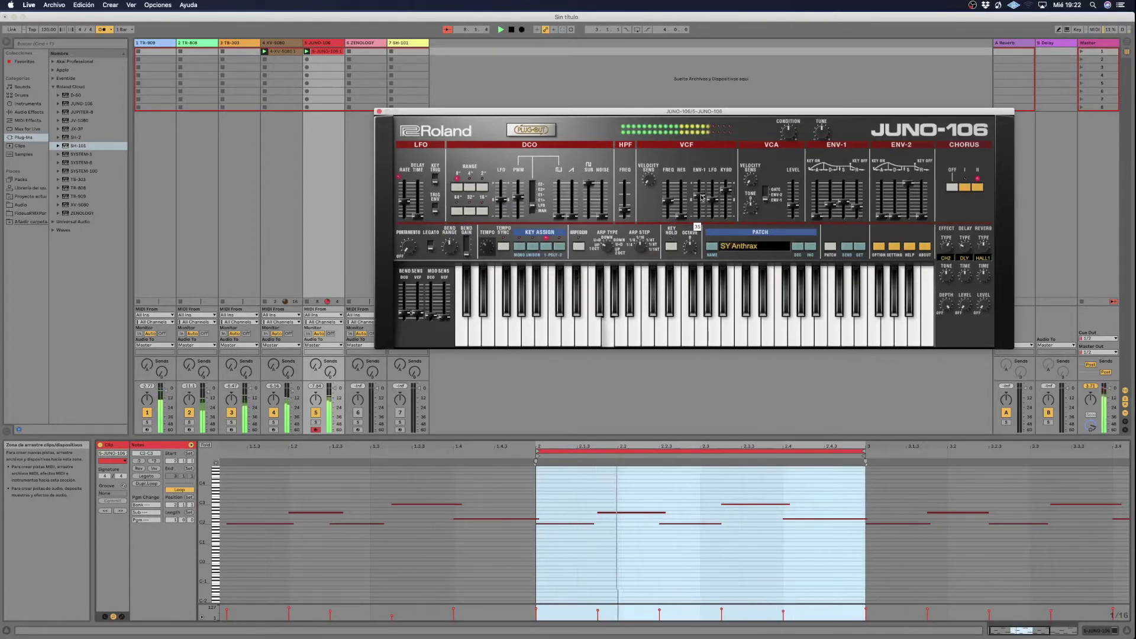
mouse_move(844, 200)
mouse_down()
mouse_move(831, 203)
mouse_move(856, 212)
mouse_up()
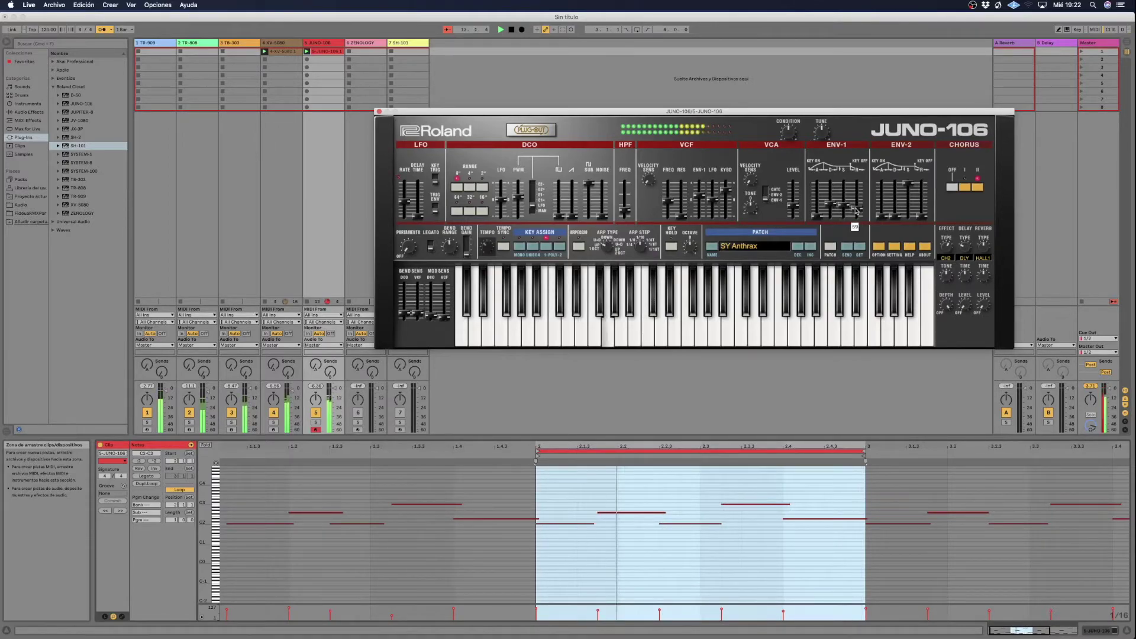
click(700, 196)
drag(700, 196, 736, 197)
click(729, 205)
drag(729, 206, 728, 191)
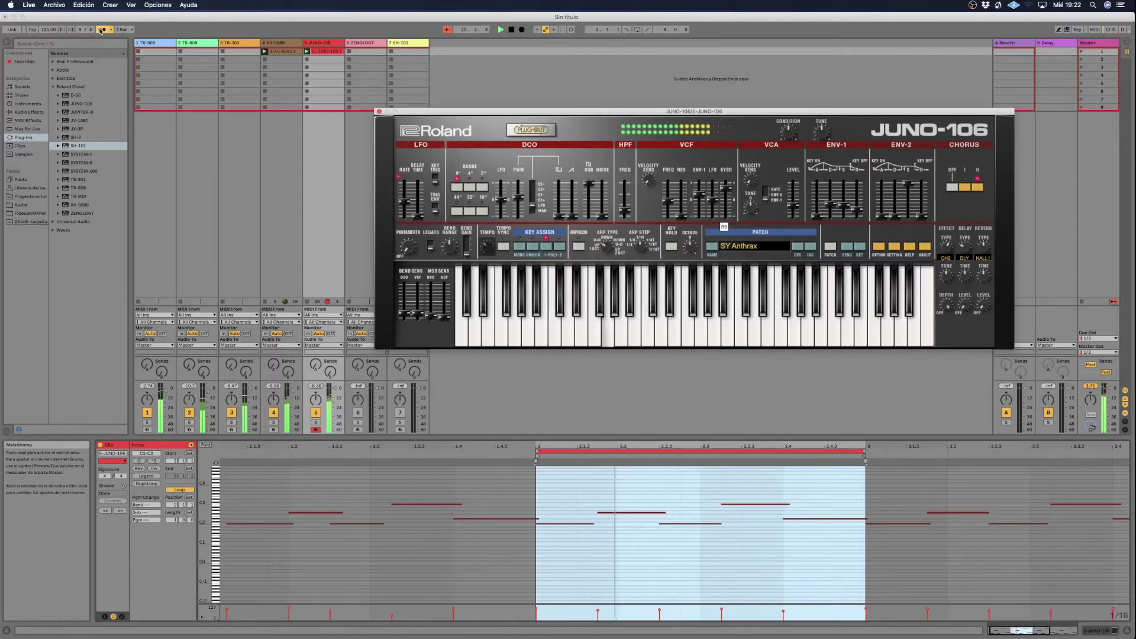
Turn off the metronome and mute the first three tracks, including the TR-808 and TB-303.
click(100, 30)
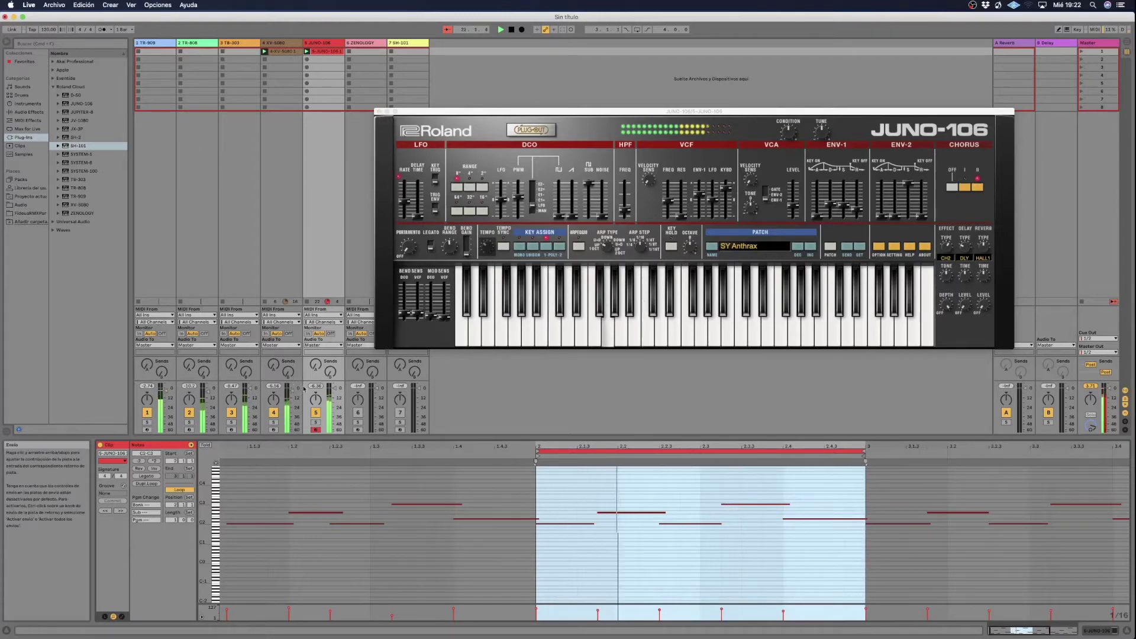
click(232, 413)
click(190, 414)
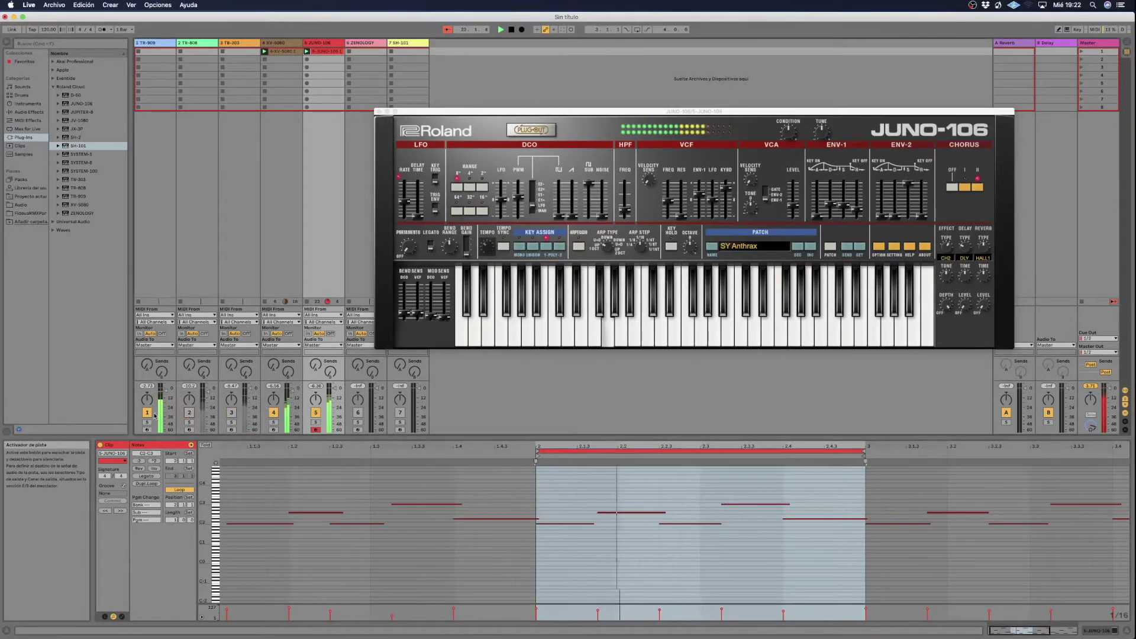
click(146, 413)
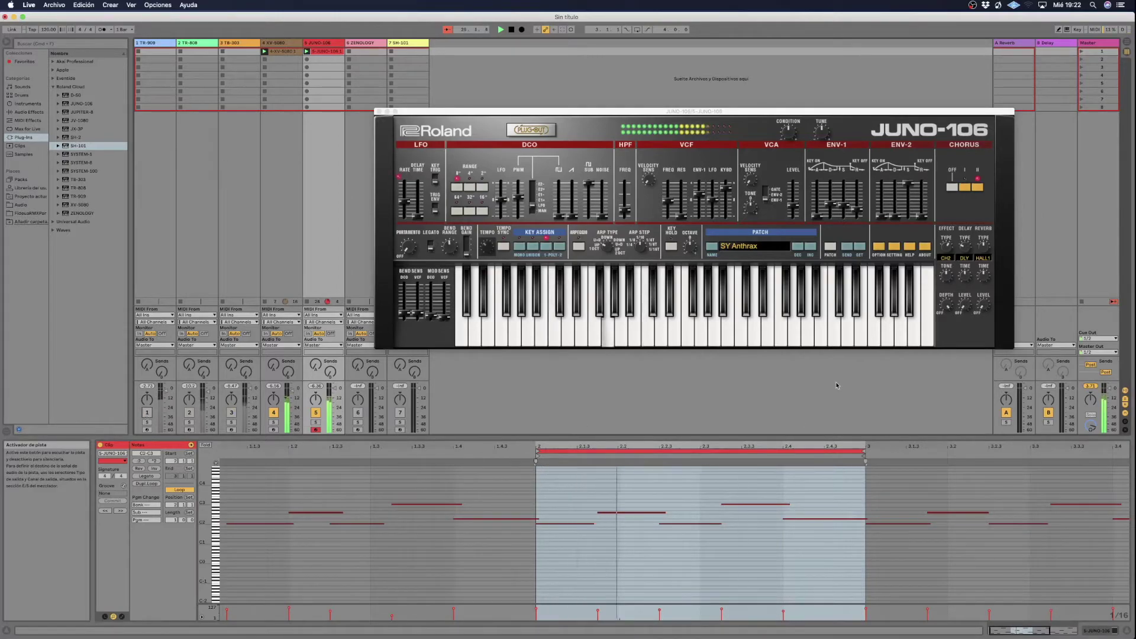
Vary the JUNO-106's VCF frequency again, reactivate the TB-303 track, and hide the plug-in window.
click(671, 204)
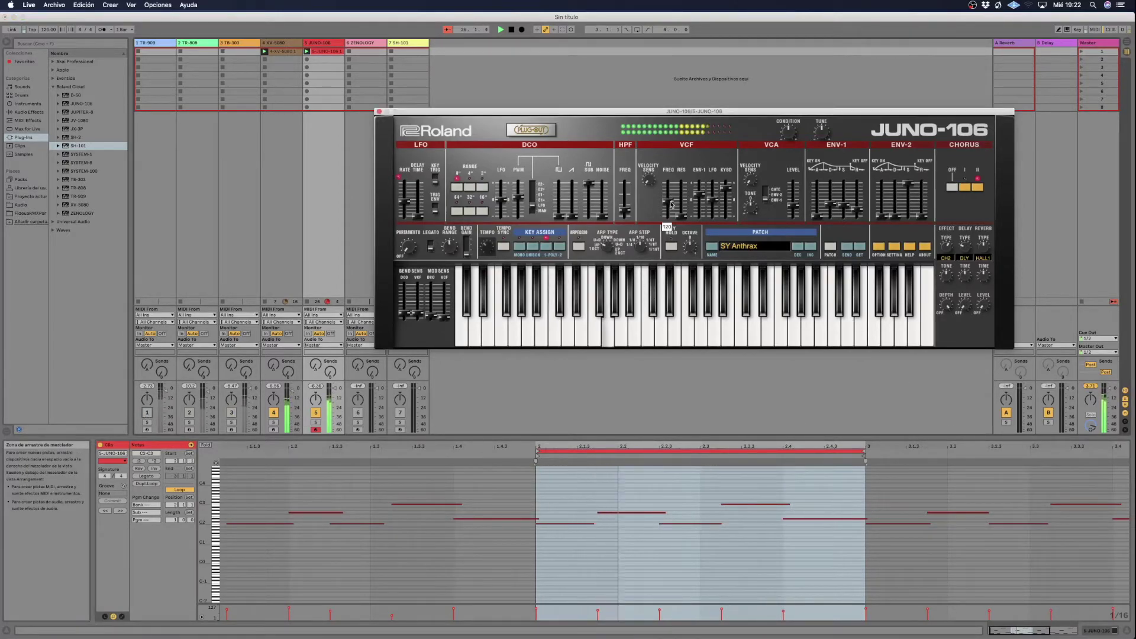
drag(671, 204, 671, 202)
click(232, 412)
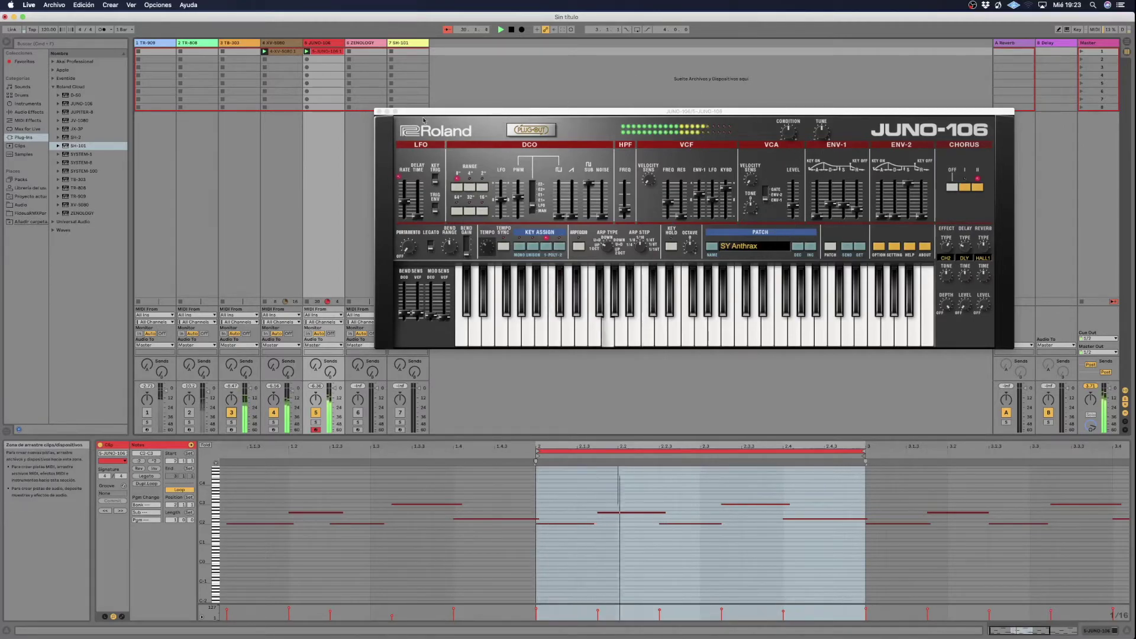
key(super+alt+p)
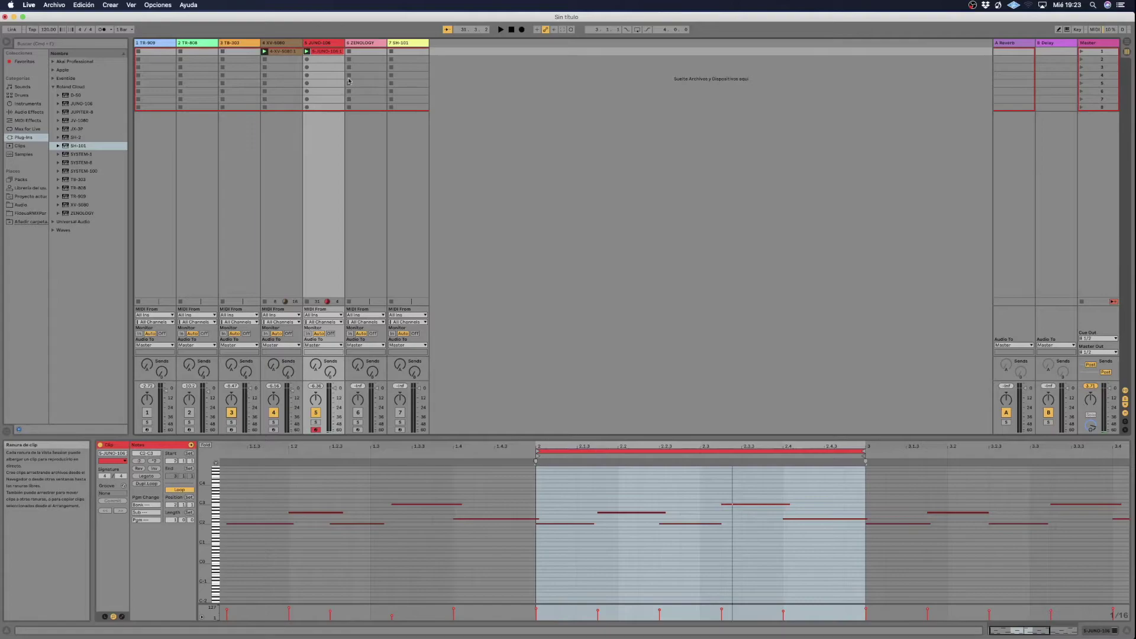
Copy the XV-5080 clip into the ZENOLOGY track's first slot and play it.
click(359, 43)
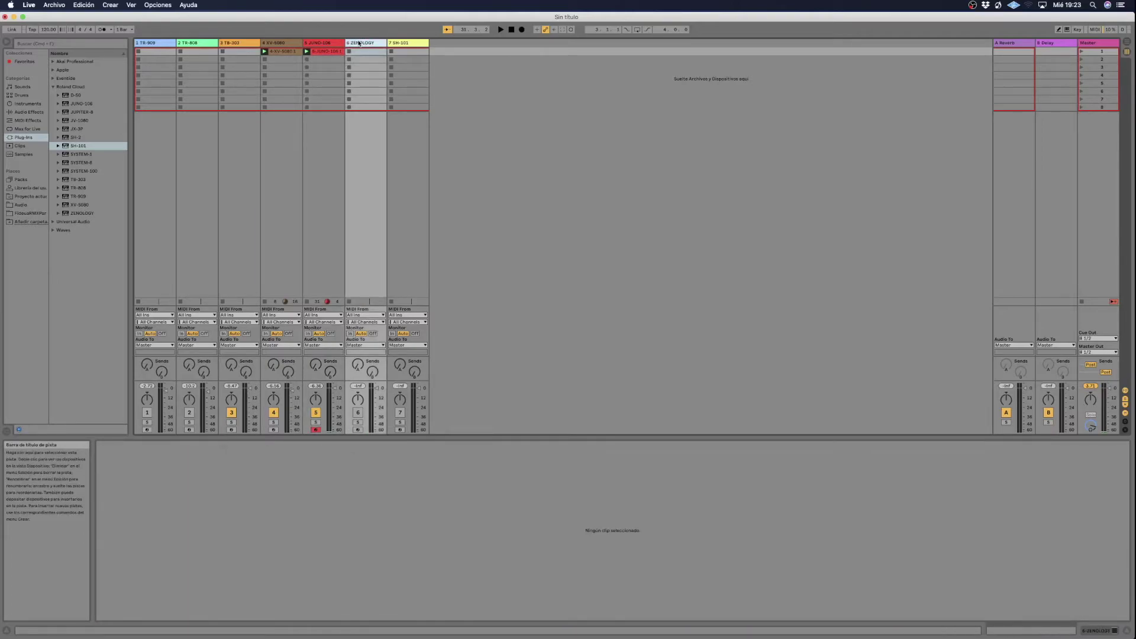
click(412, 44)
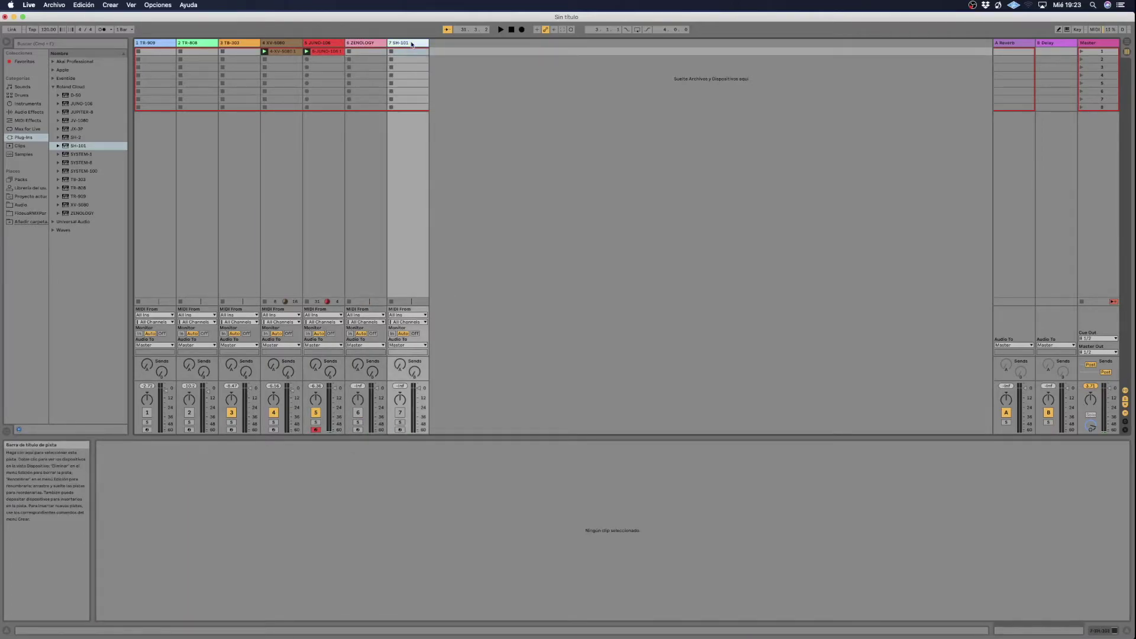
click(281, 52)
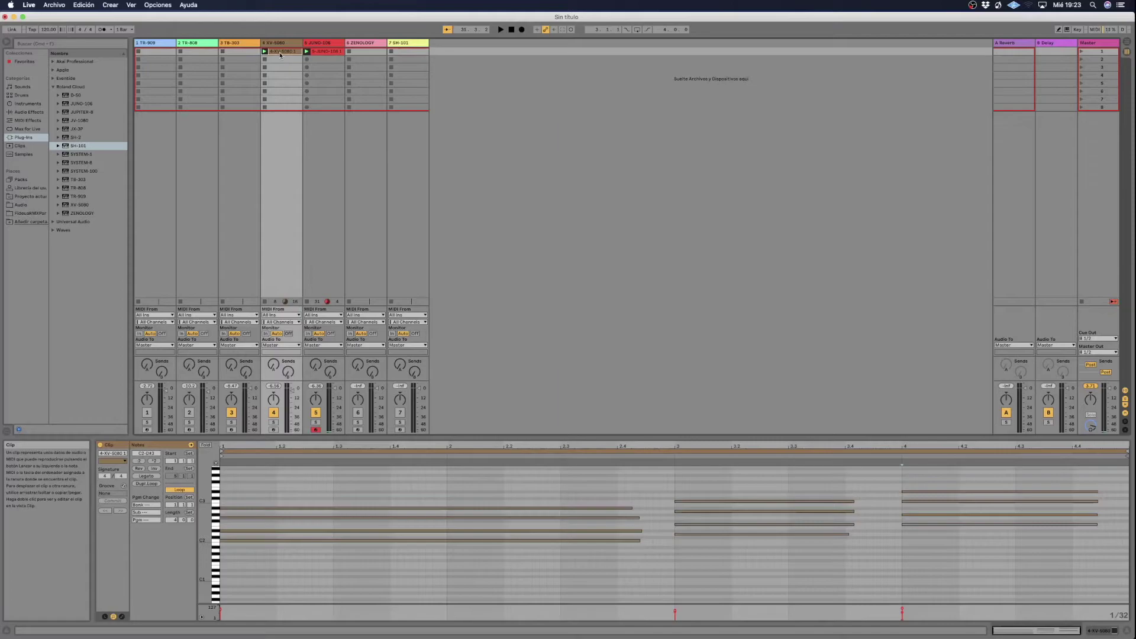
drag(361, 56, 362, 53)
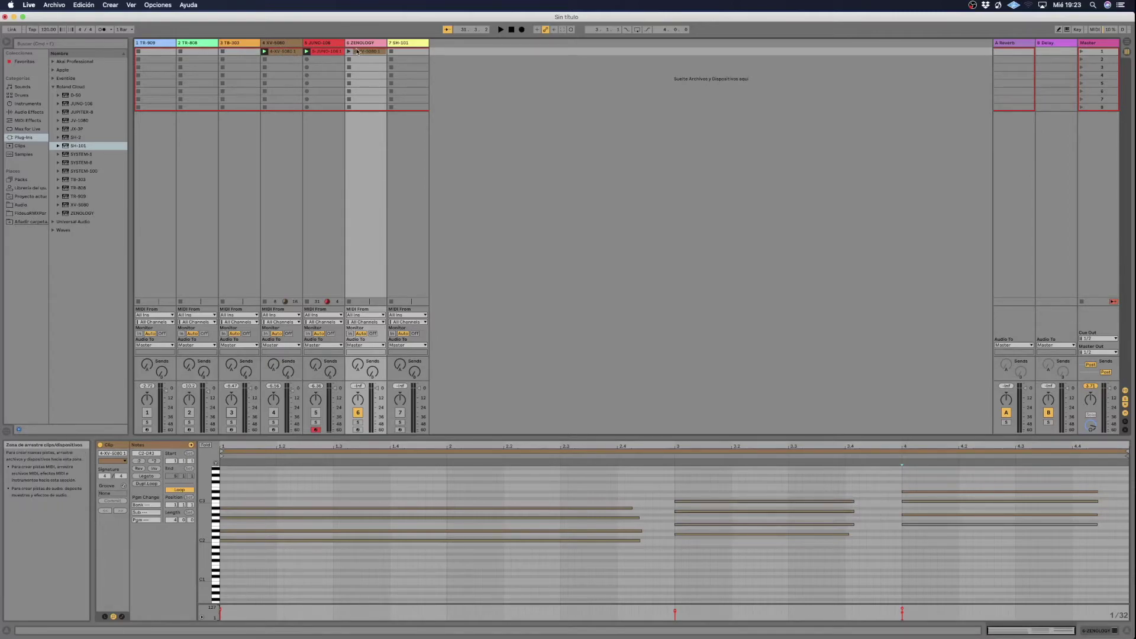
drag(357, 51, 357, 52)
key(space)
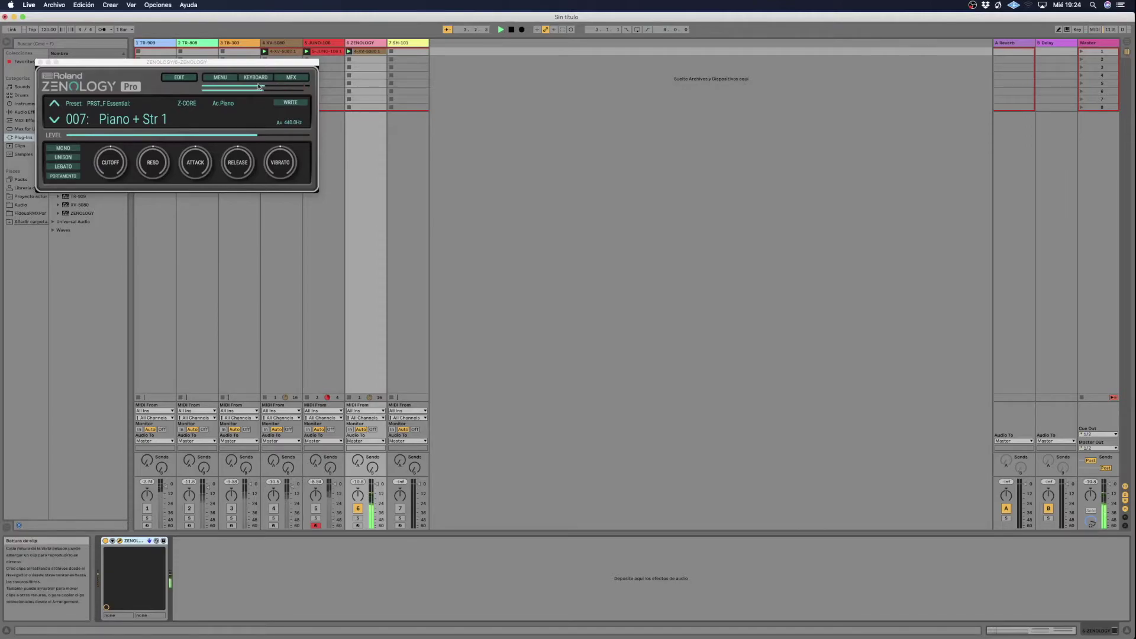
Audition Piano + Str 2 and neighbouring tones in ZENOLOGY's tone browser, return to Piano + Str 1, and close both plug-in windows.
click(191, 105)
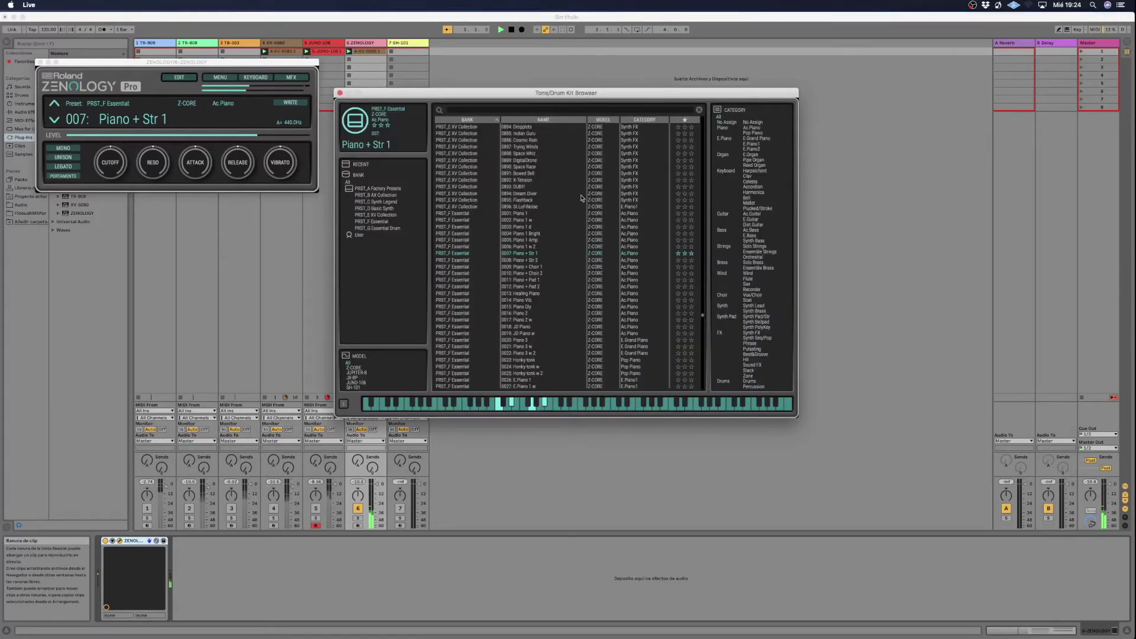
click(521, 260)
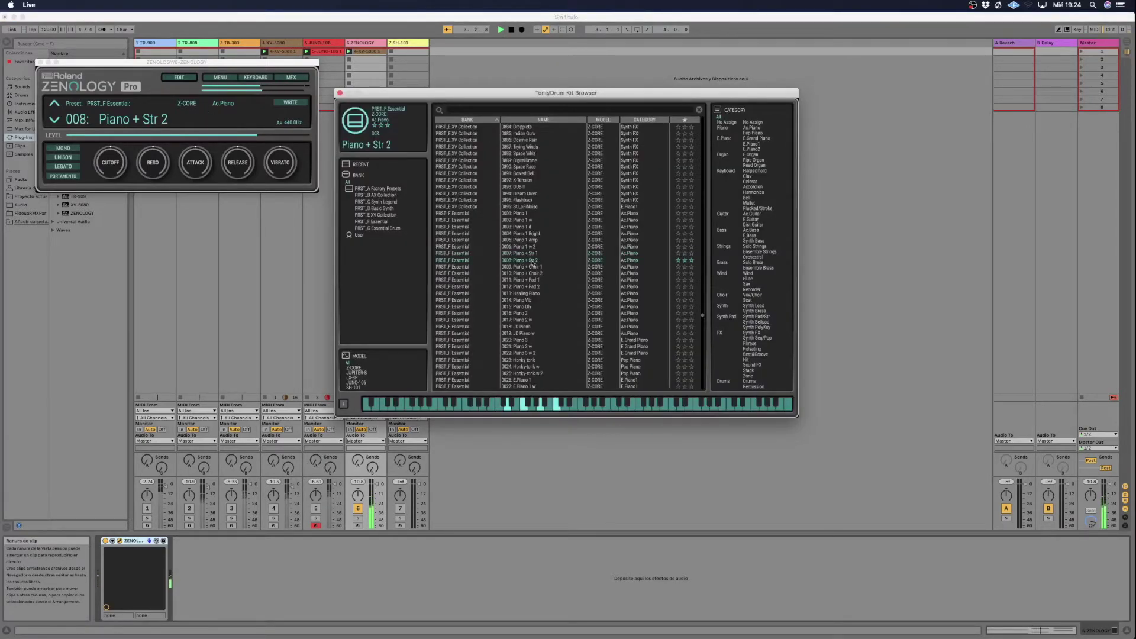
click(534, 267)
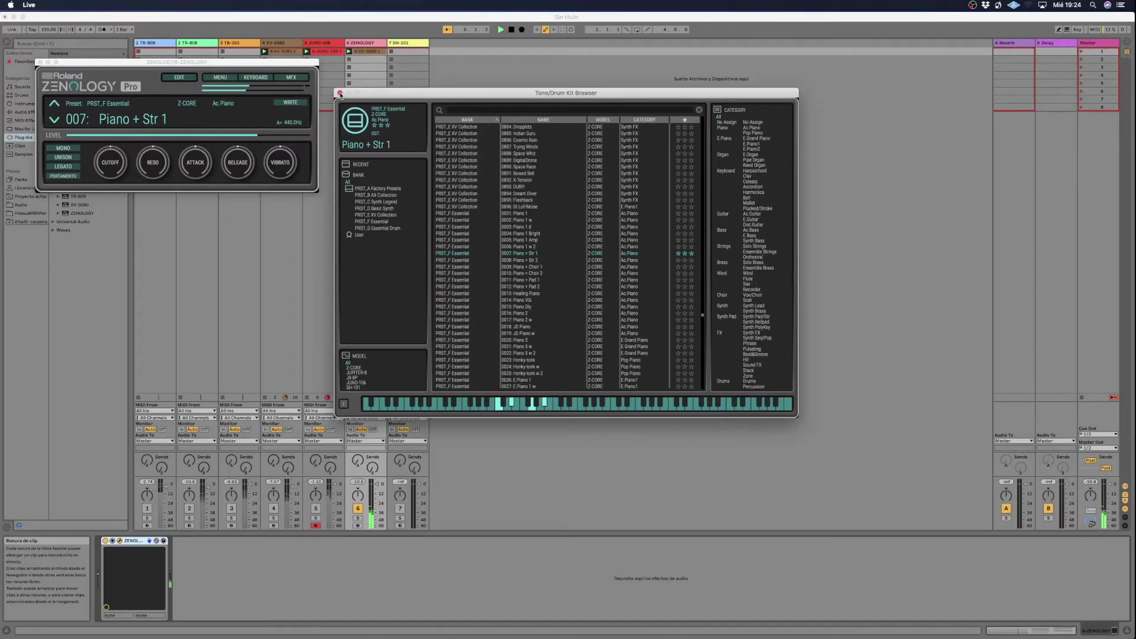
click(340, 94)
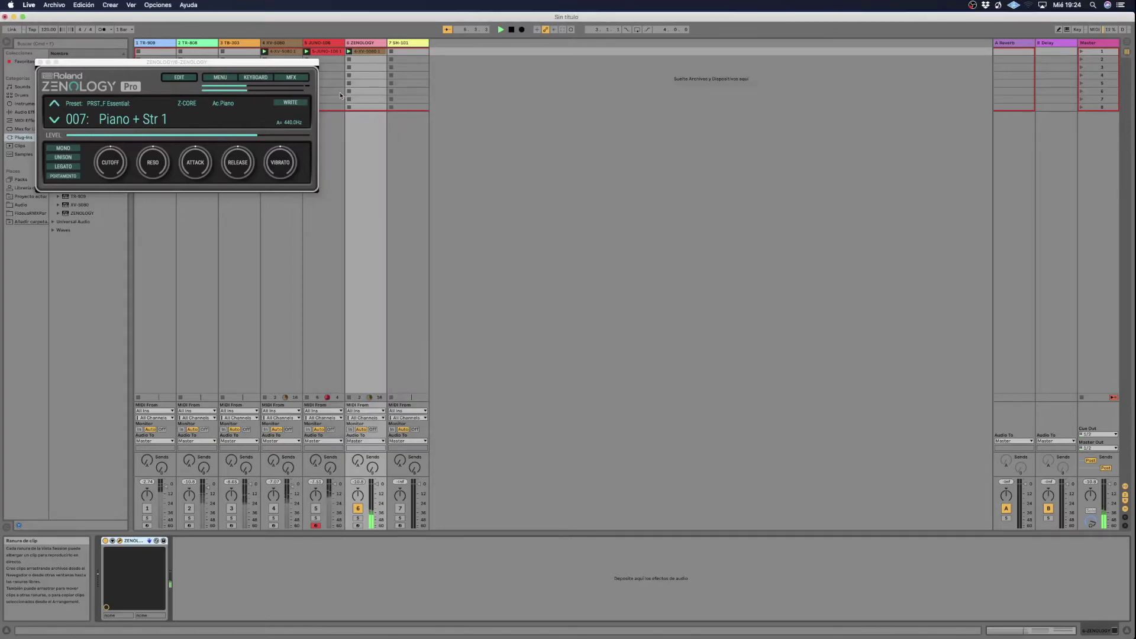
click(39, 61)
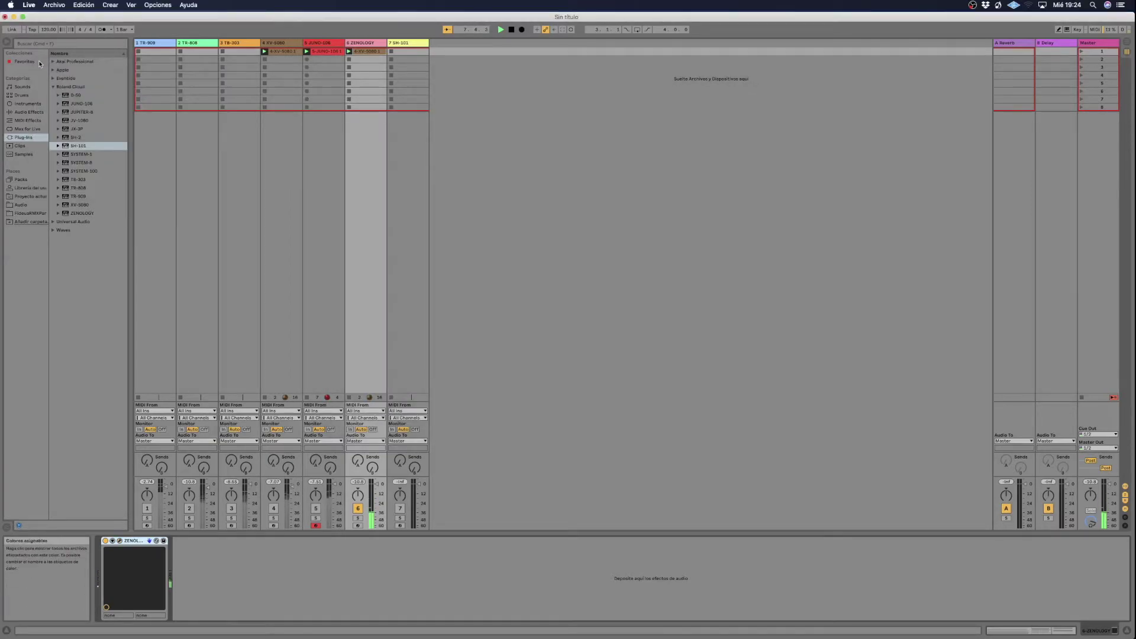
Lengthen the ZENOLOGY clip's chord notes so each chord reaches the next one and the last fills bar 4, and play the clip.
double_click(365, 52)
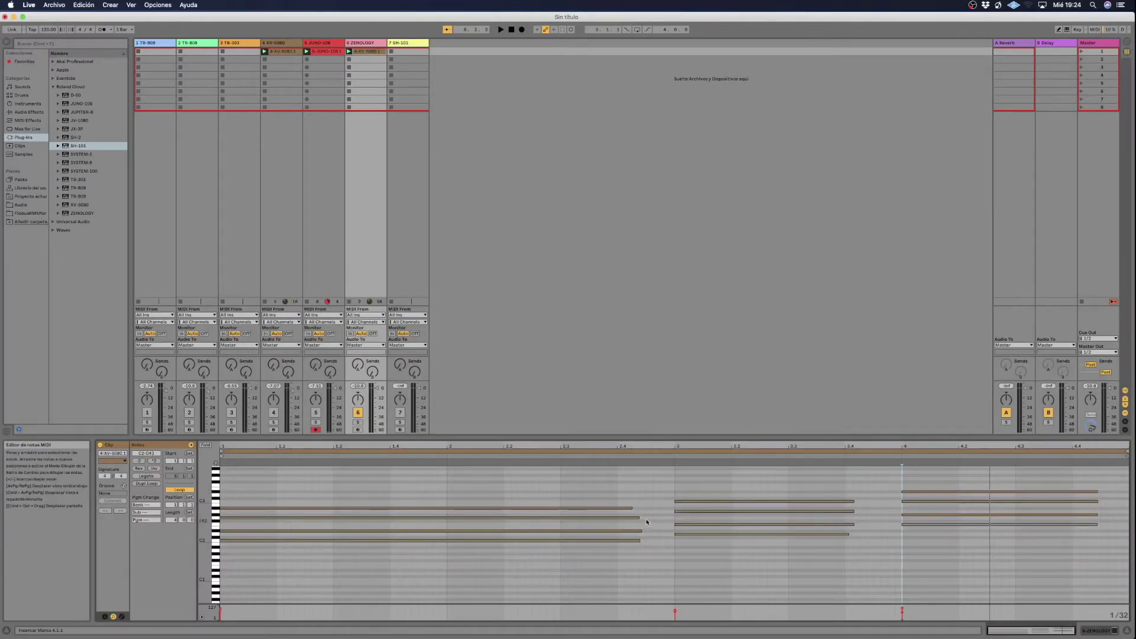
drag(632, 508, 675, 541)
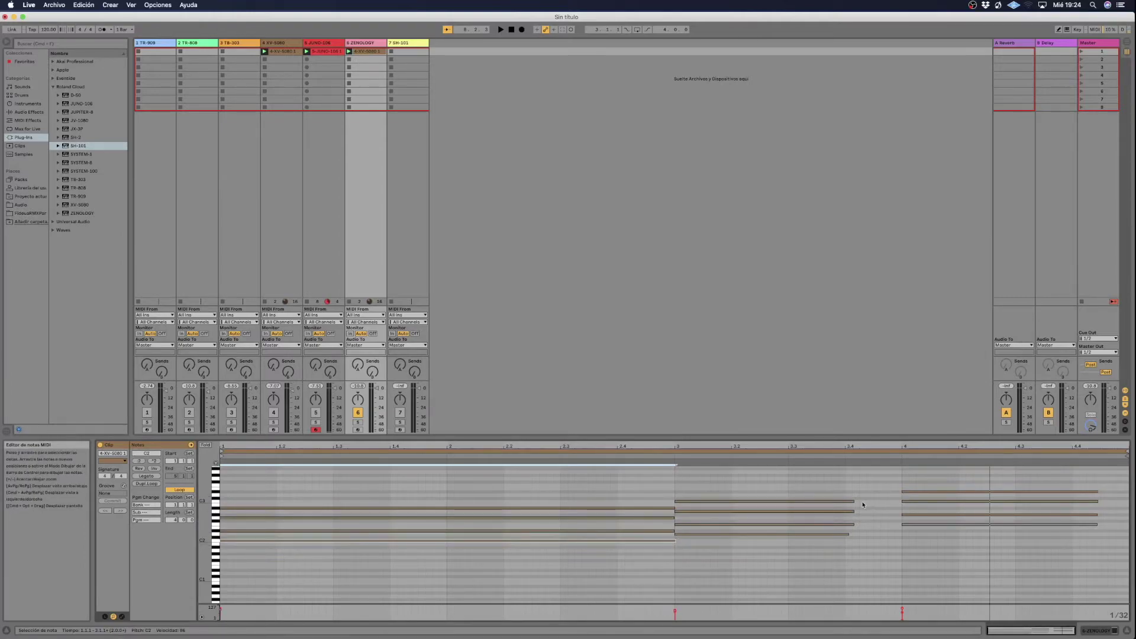
drag(854, 502, 901, 533)
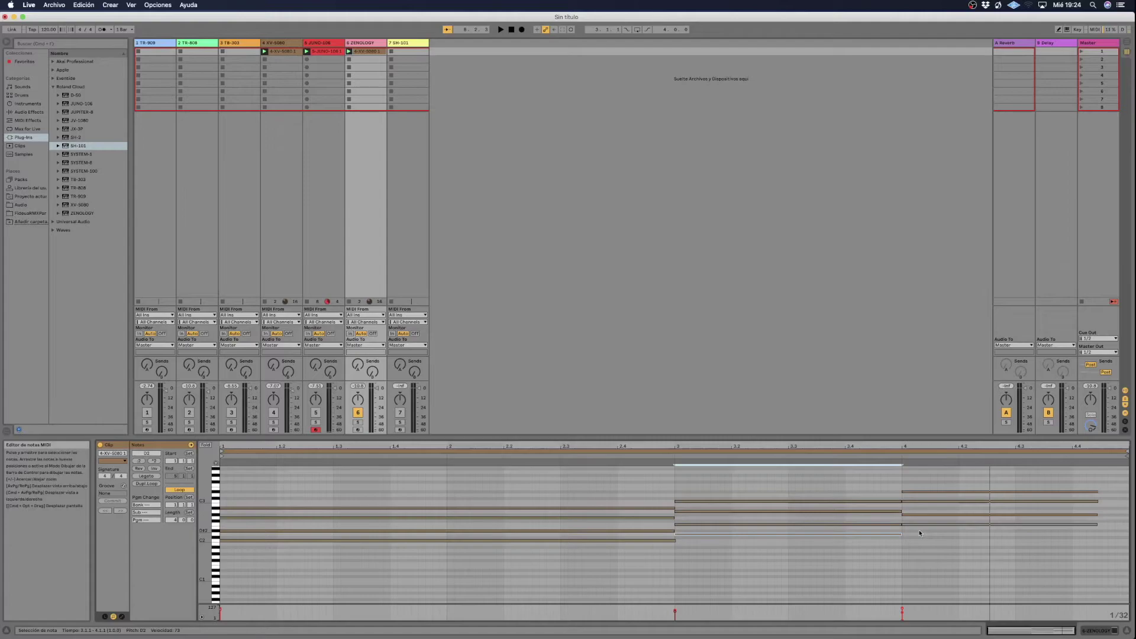
drag(1096, 491, 1128, 524)
click(1100, 525)
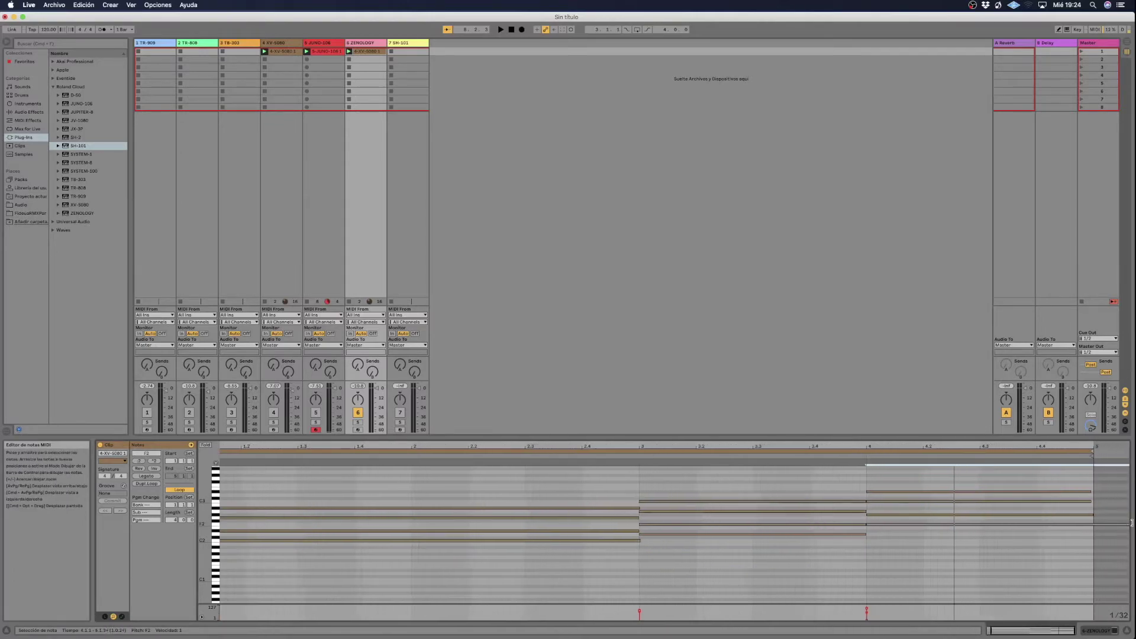
key(space)
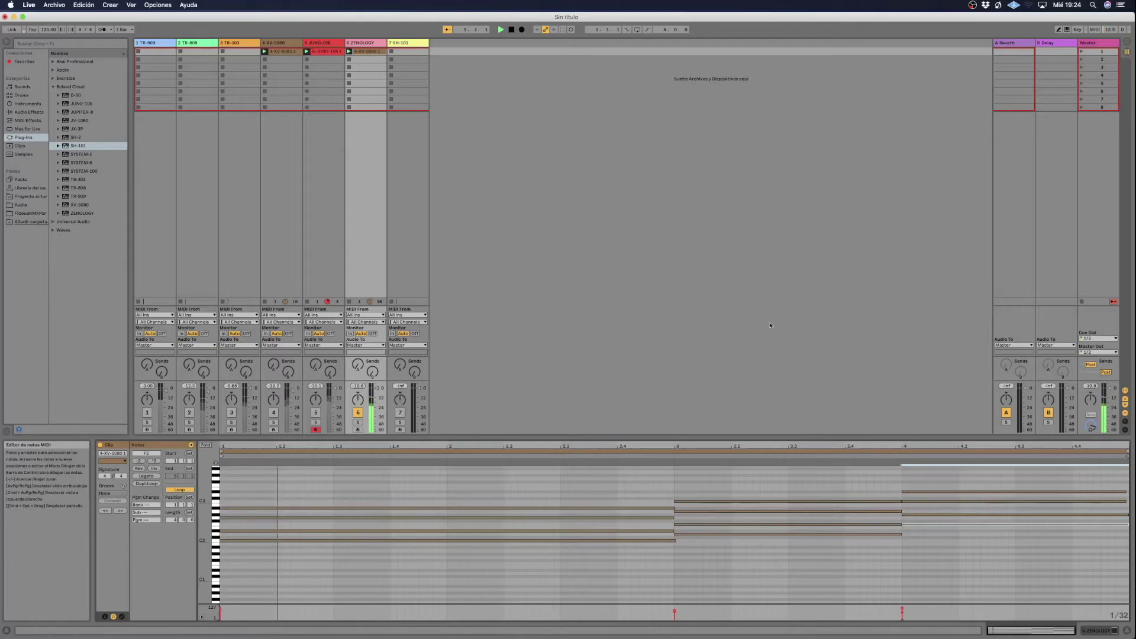
Listen to the ZENOLOGY clip together with the XV-5080 and JUNO-106 tracks unmuted, and mute both tracks again.
click(489, 140)
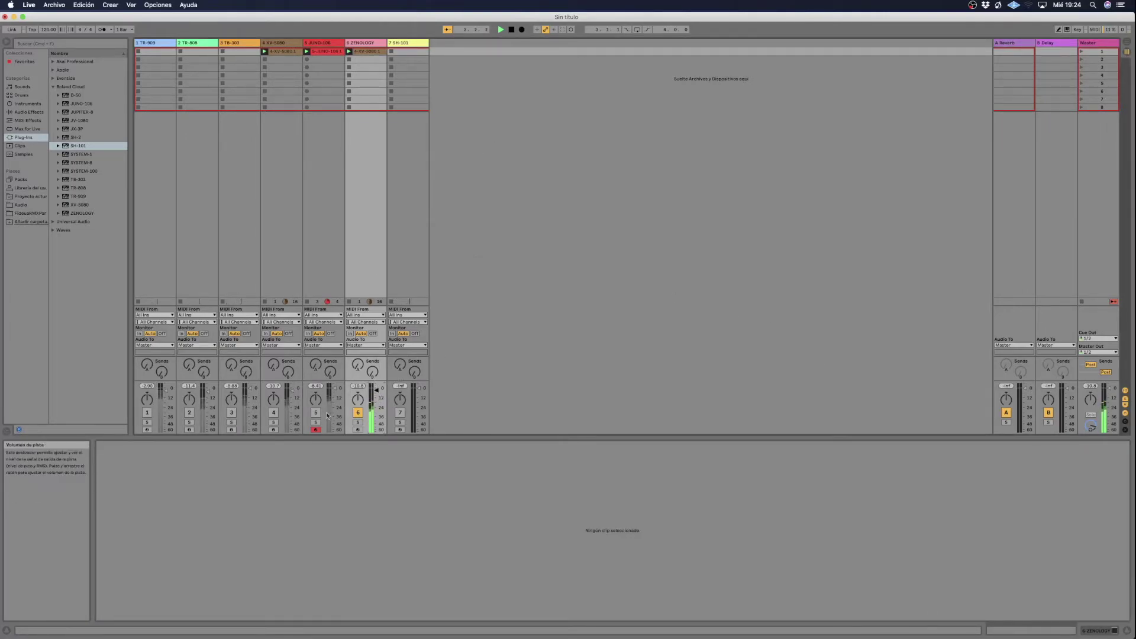
click(358, 414)
click(357, 414)
click(274, 413)
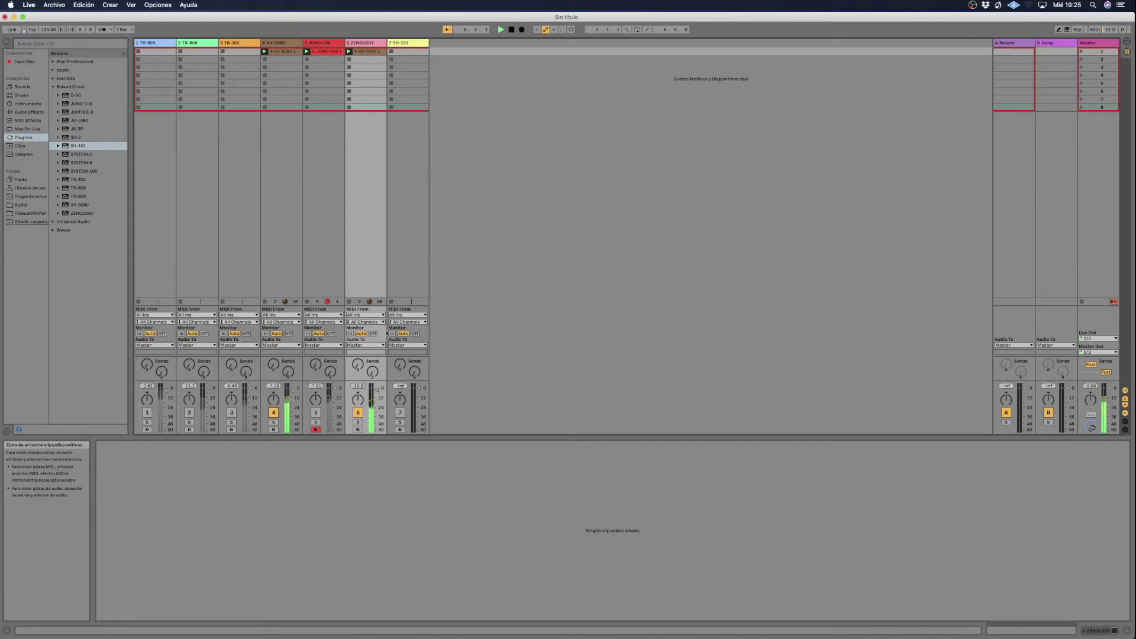
click(316, 413)
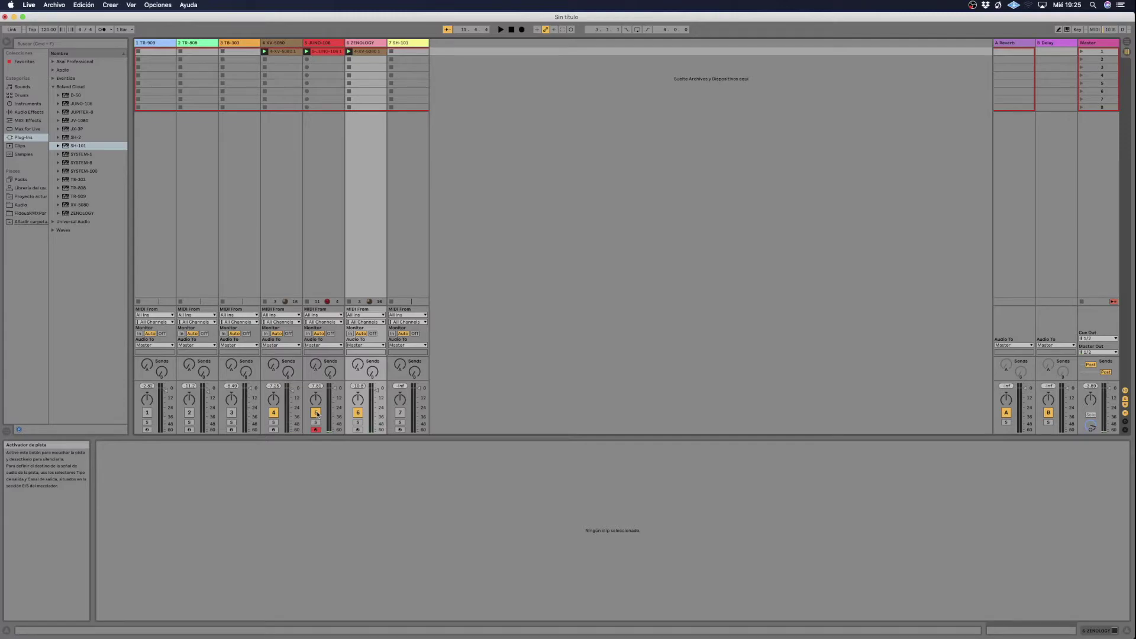
click(316, 413)
click(274, 413)
Add the Waves H-Delay (s) plug-in to the ZENOLOGY track and start playback.
click(63, 231)
click(53, 231)
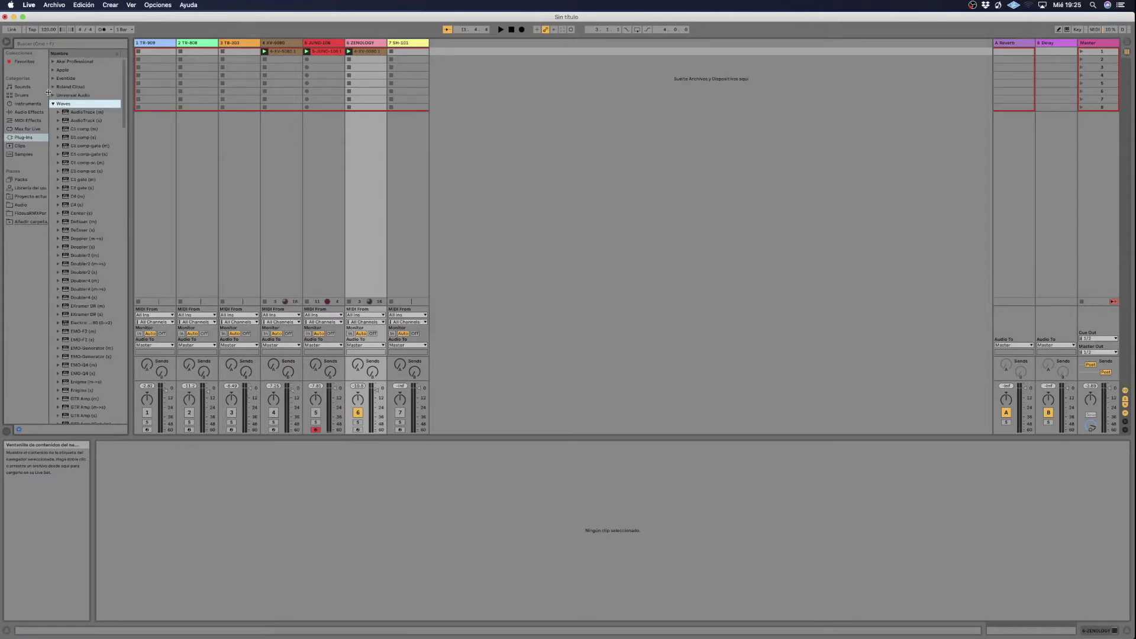
scroll(99, 330, down, 10)
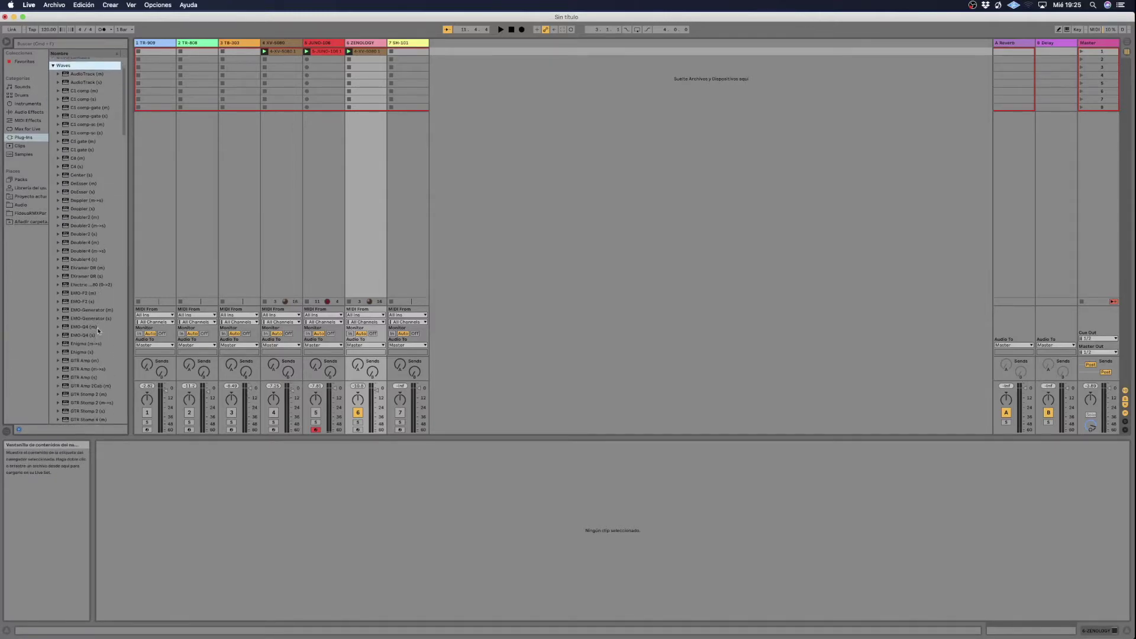
scroll(98, 332, down, 15)
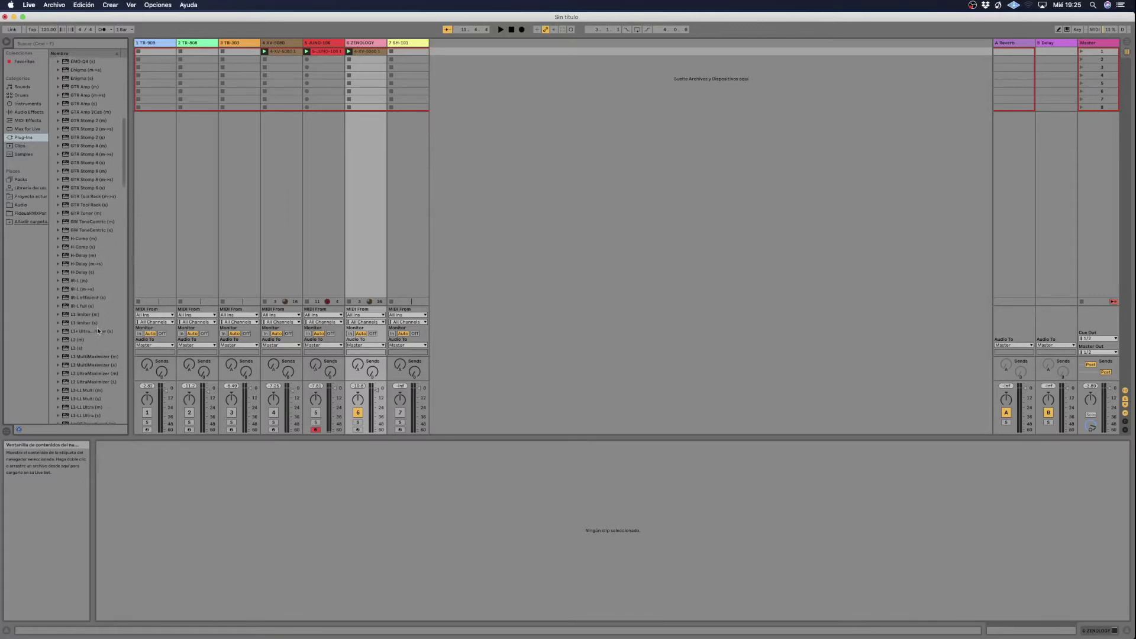
scroll(98, 331, up, 14)
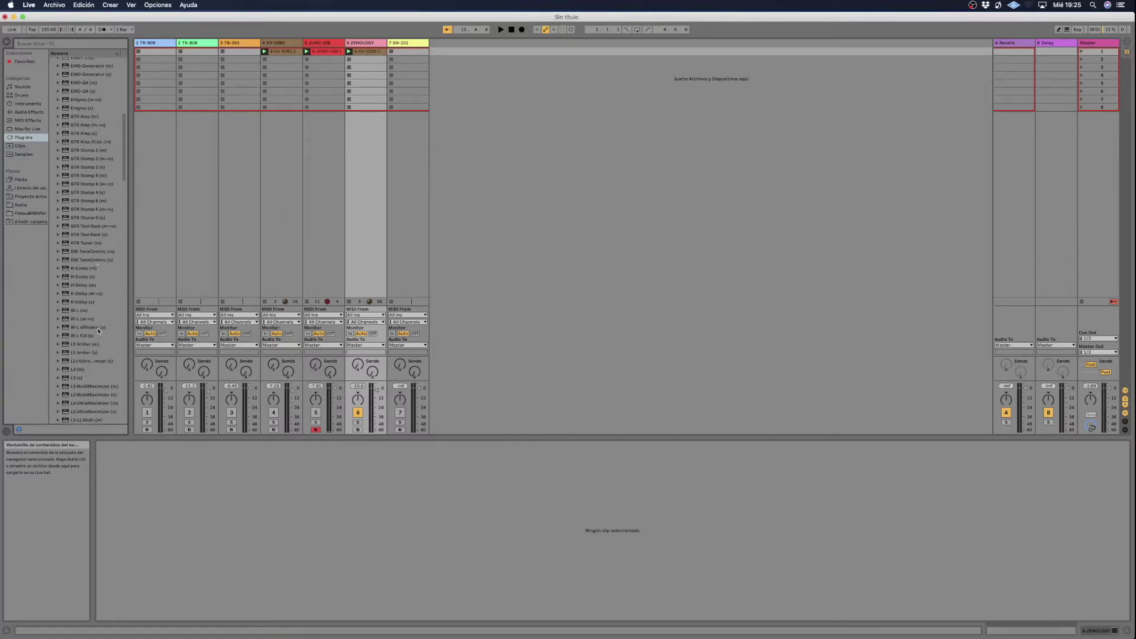
scroll(99, 332, up, 6)
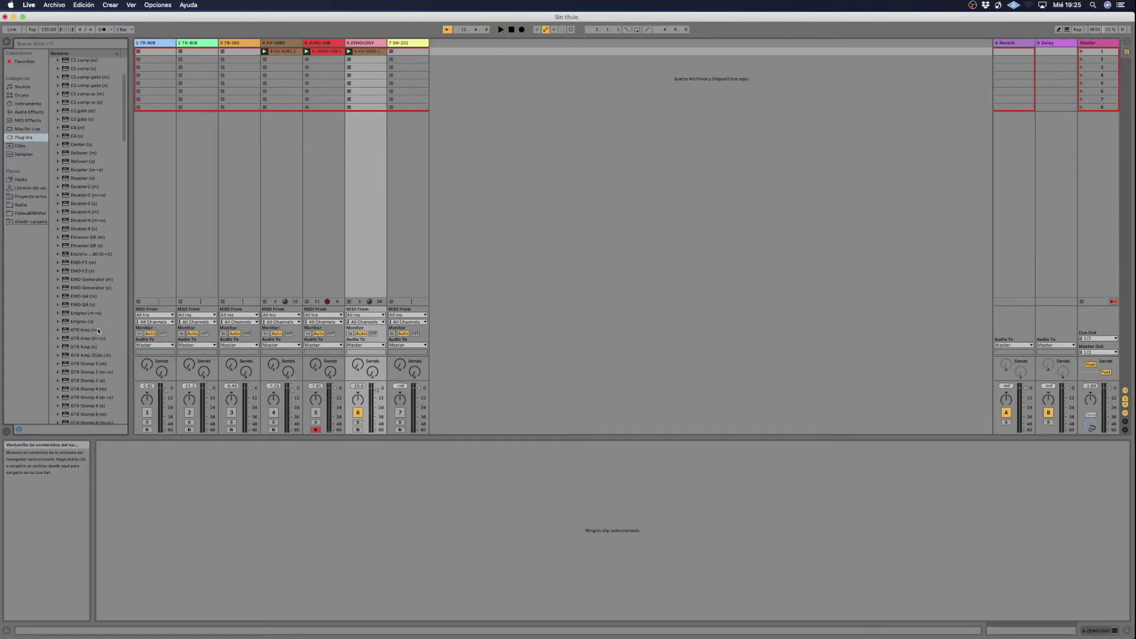
scroll(99, 331, down, 9)
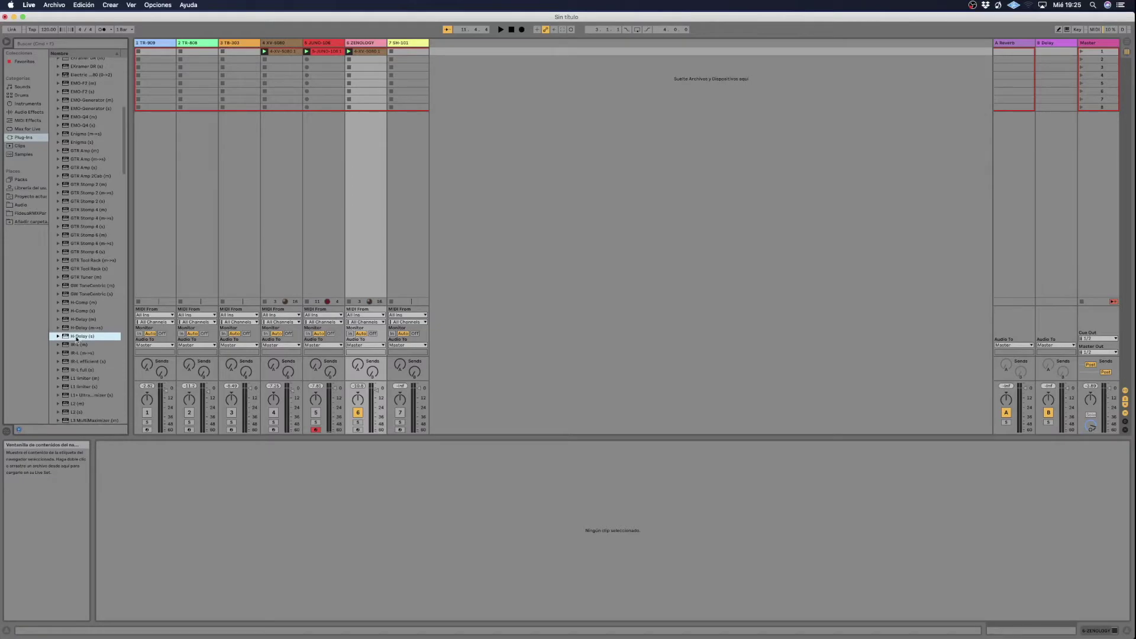
drag(361, 77, 361, 77)
key(space)
click(351, 89)
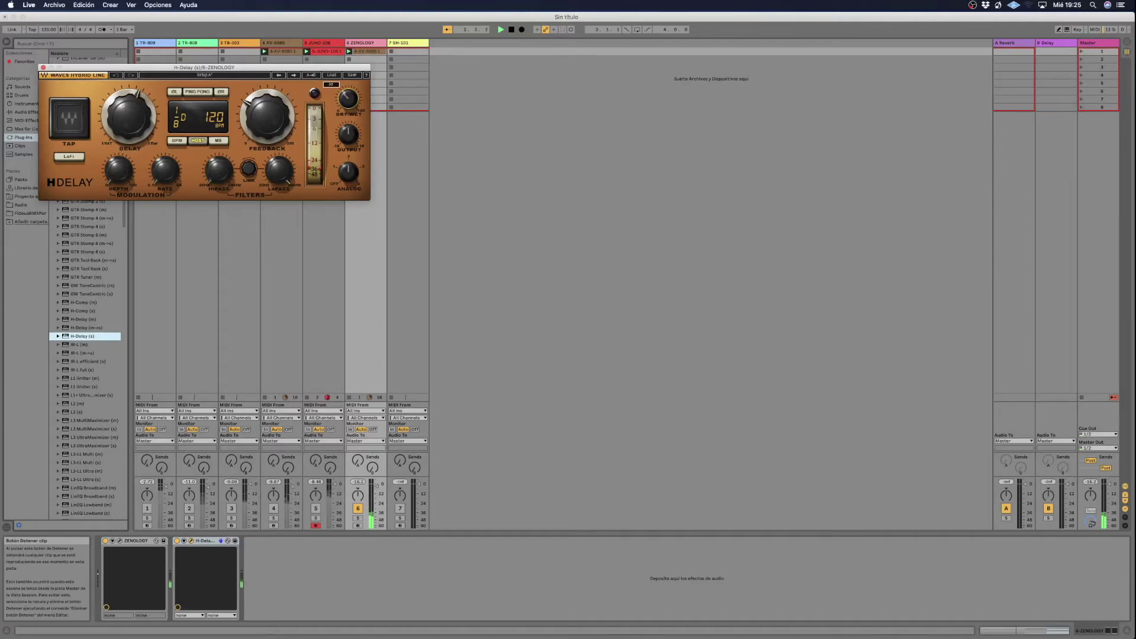
Turn on H-Delay's ping pong mode, adjust its HiPass filter and dry/wet mix, and close the plug-in window.
click(198, 93)
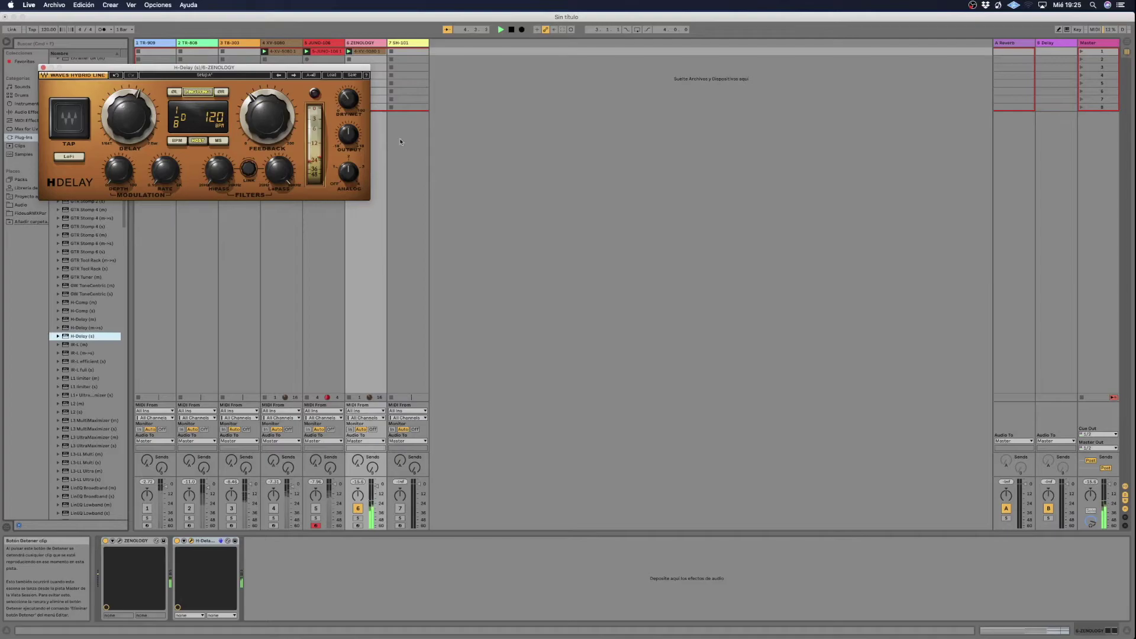
mouse_move(218, 171)
drag(218, 172, 218, 165)
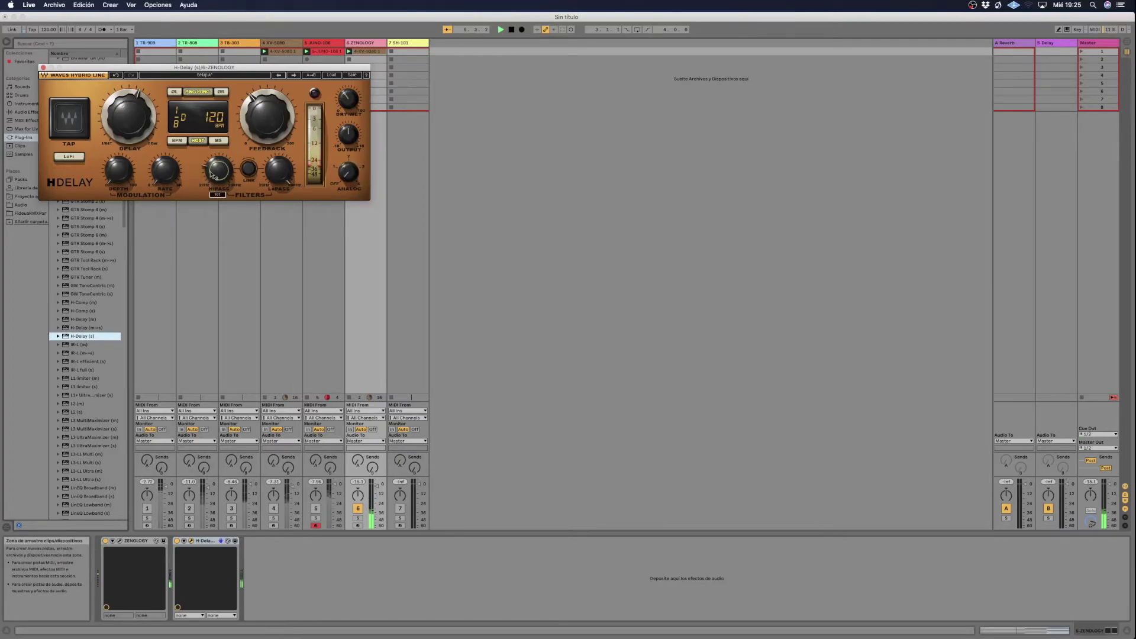
drag(349, 99, 349, 107)
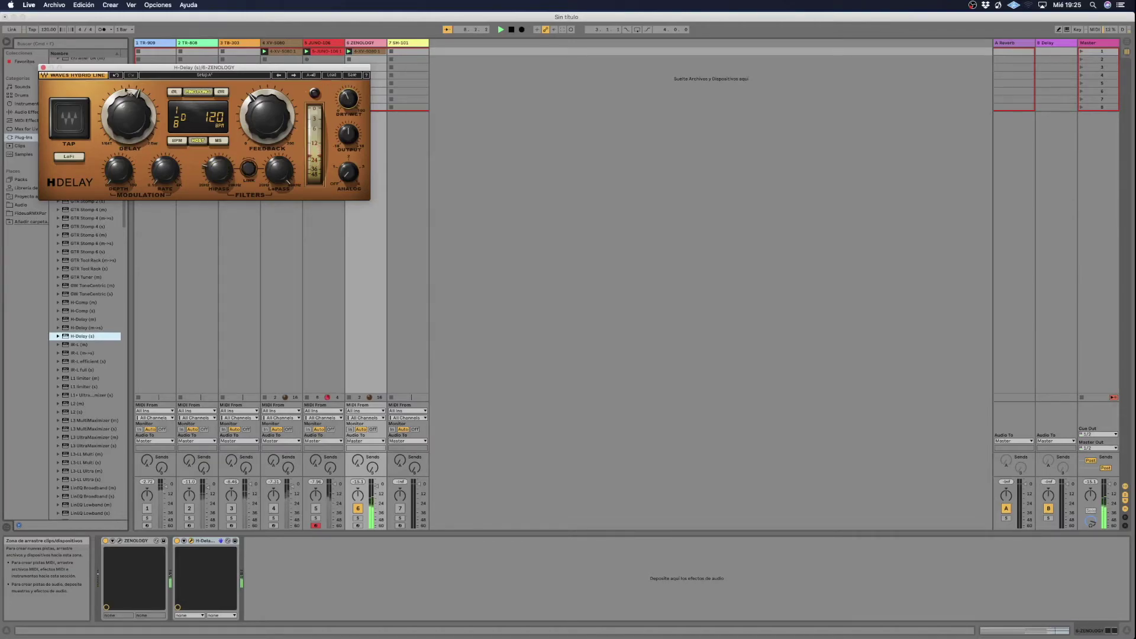
click(42, 68)
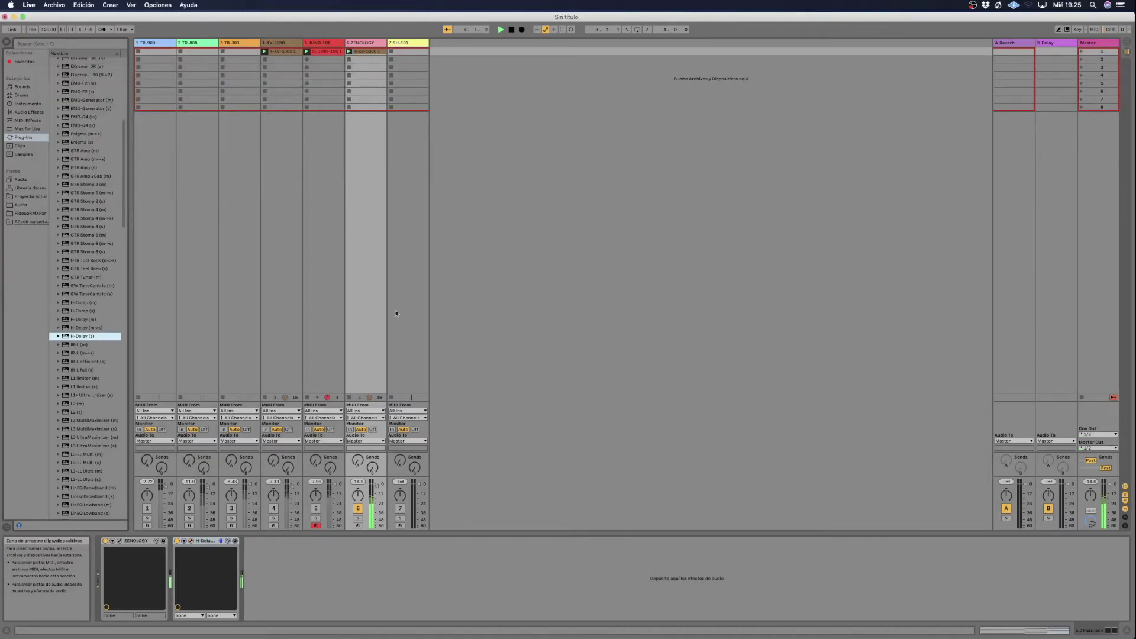
Unmute the XV-5080, JUNO-106, TR-909, TR-808 and TB-303 tracks one after another while listening to the mix.
click(273, 509)
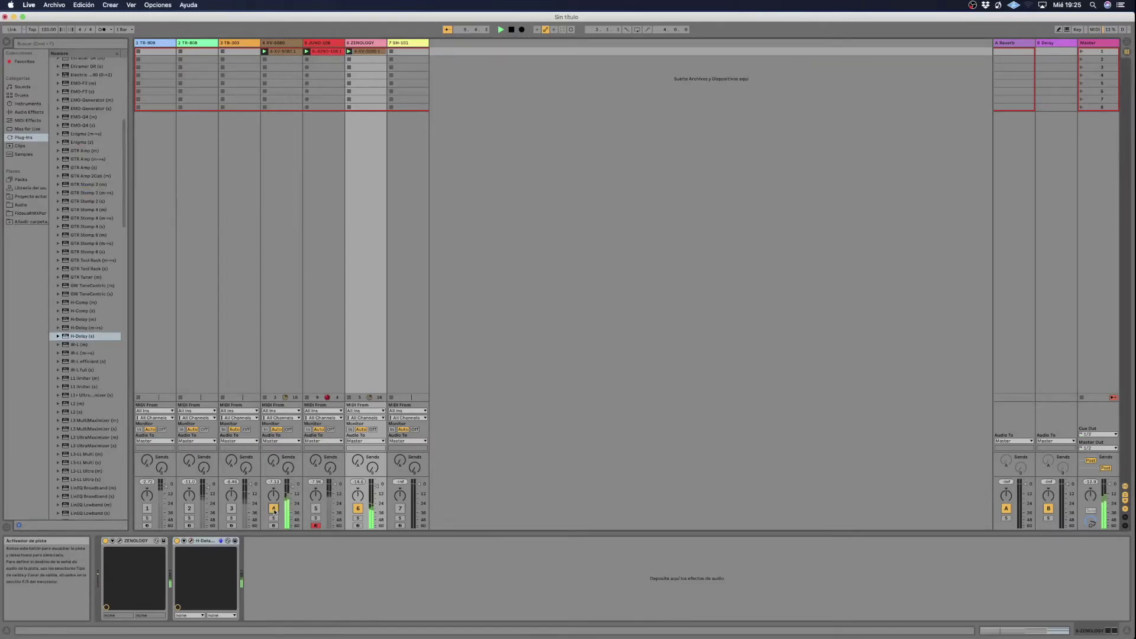
click(316, 509)
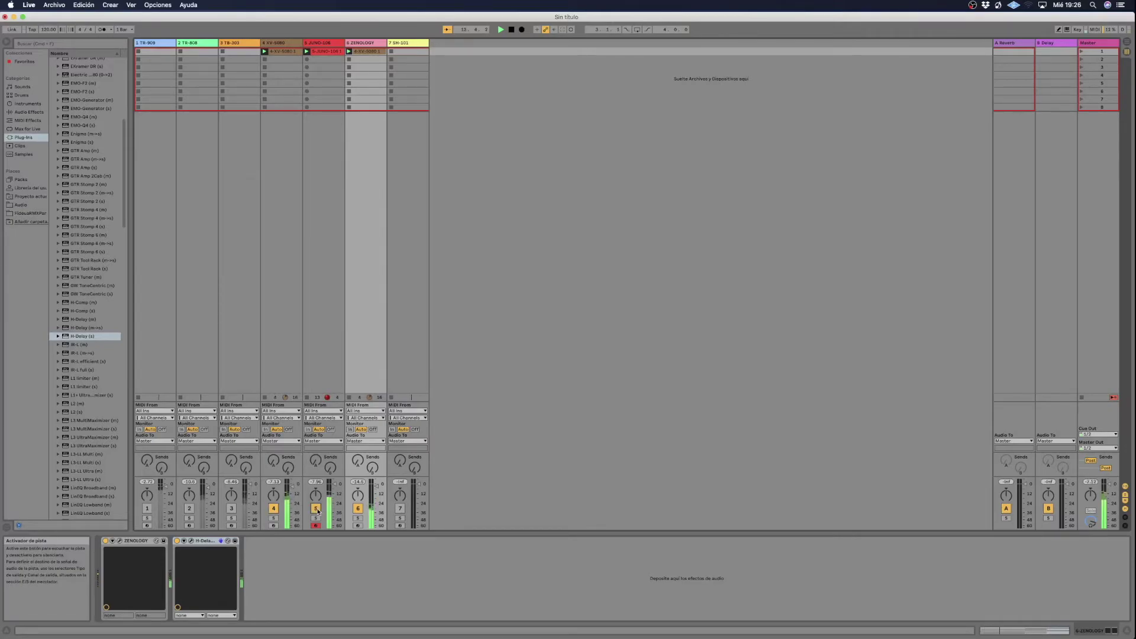
click(148, 509)
click(189, 509)
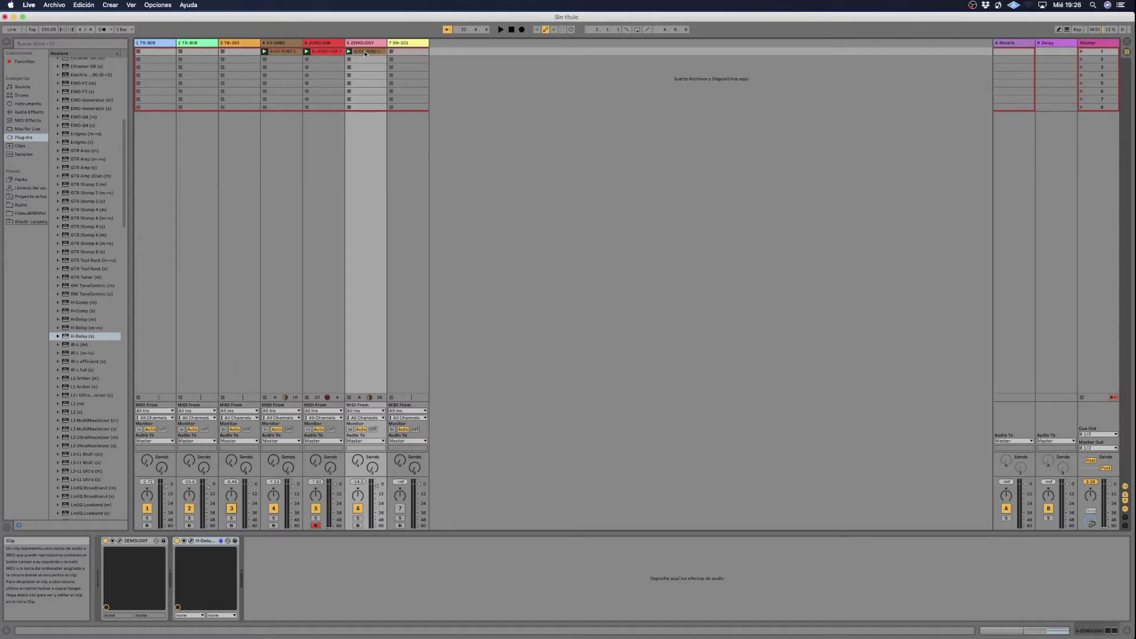
Copy the ZENOLOGY clip into the SH-101 track's first slot and launch it.
click(284, 44)
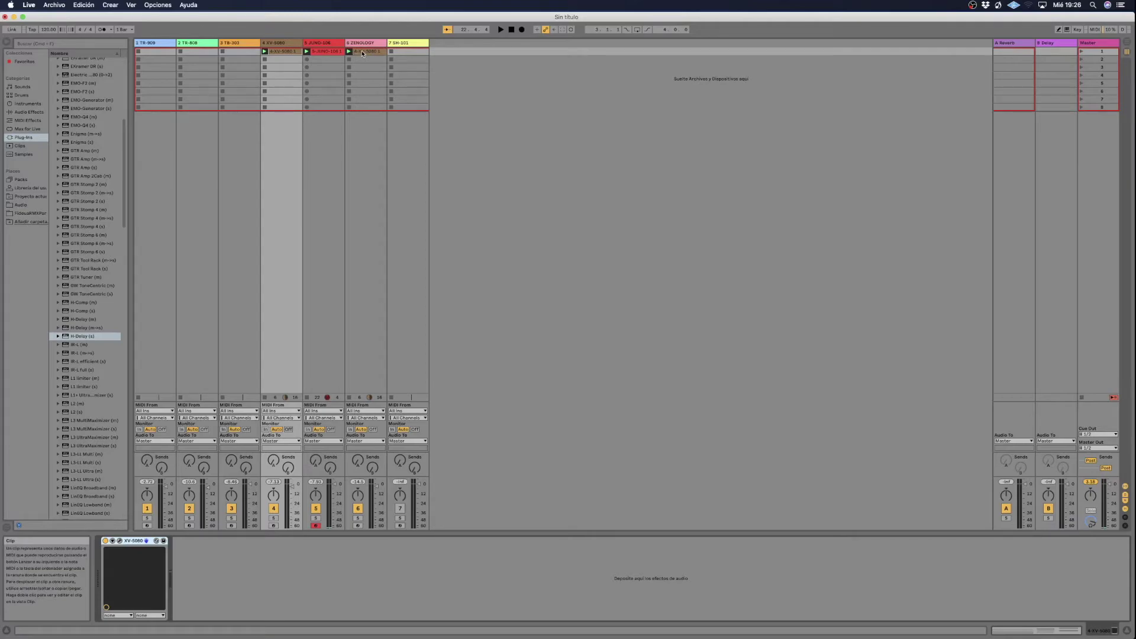
drag(363, 54, 407, 52)
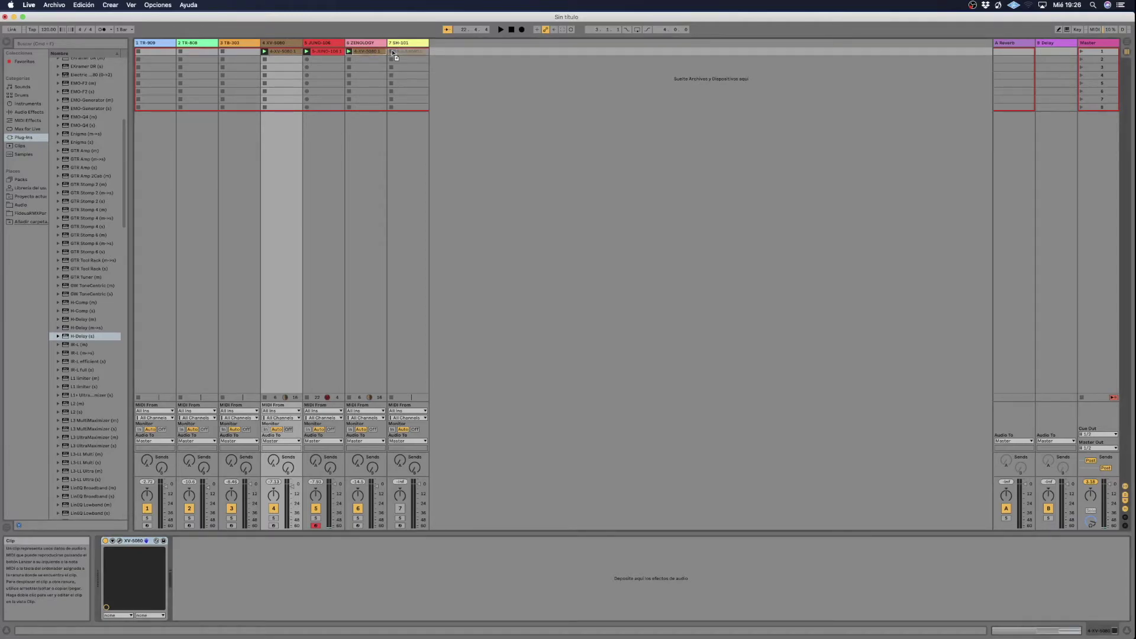
click(407, 43)
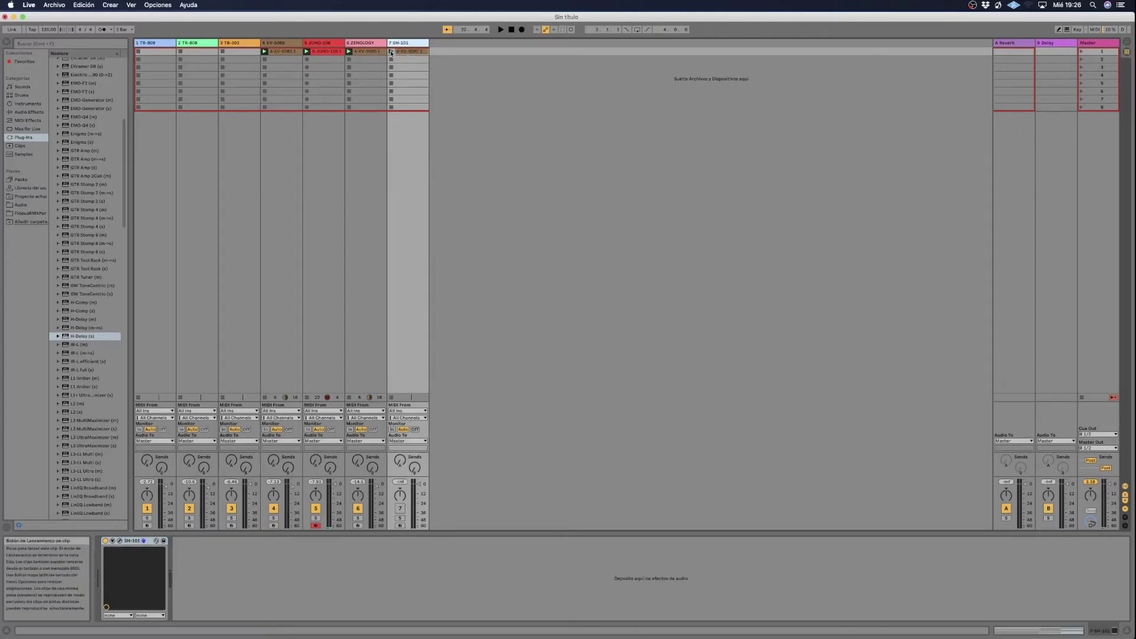
click(392, 52)
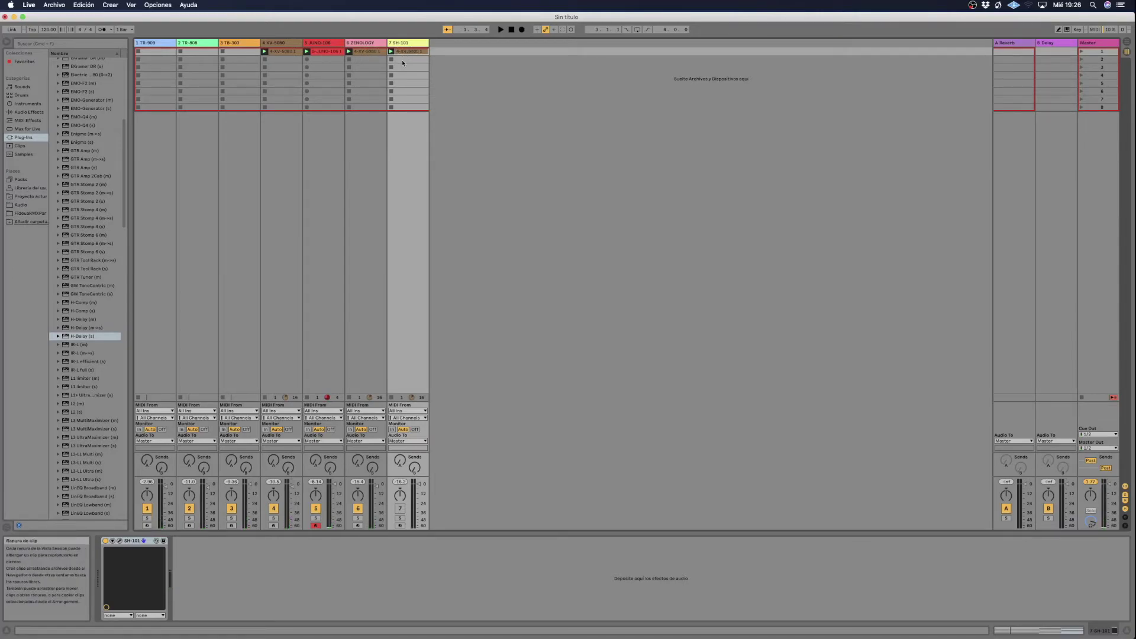
Mute the first six instrument tracks and activate only the SH-101 track.
click(357, 509)
click(316, 509)
click(274, 509)
click(231, 509)
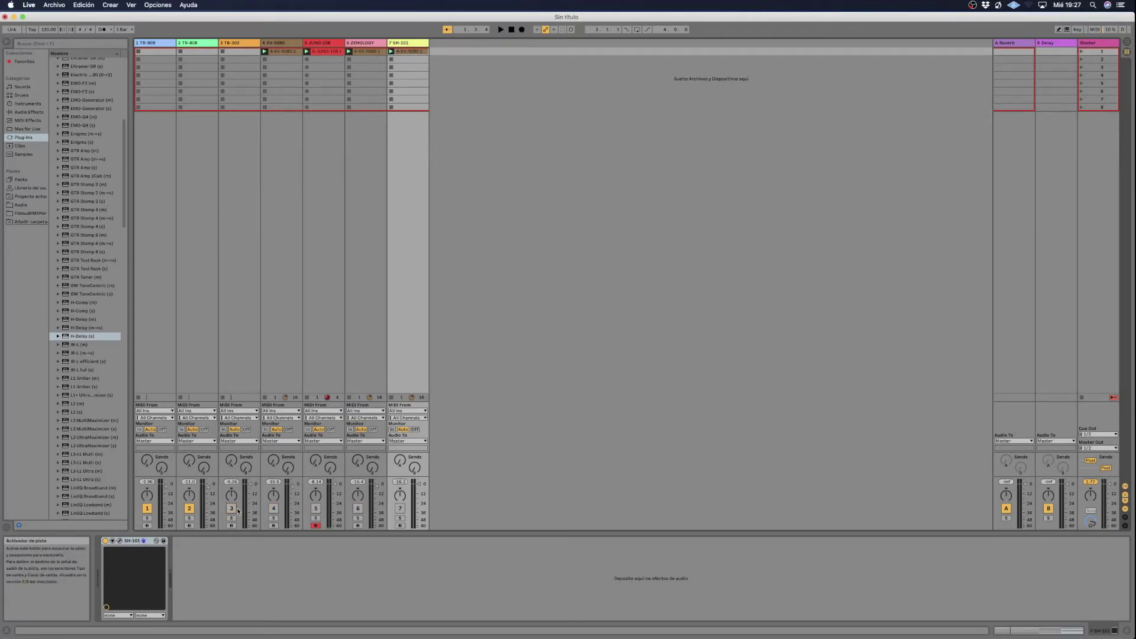
click(190, 509)
click(147, 509)
click(400, 509)
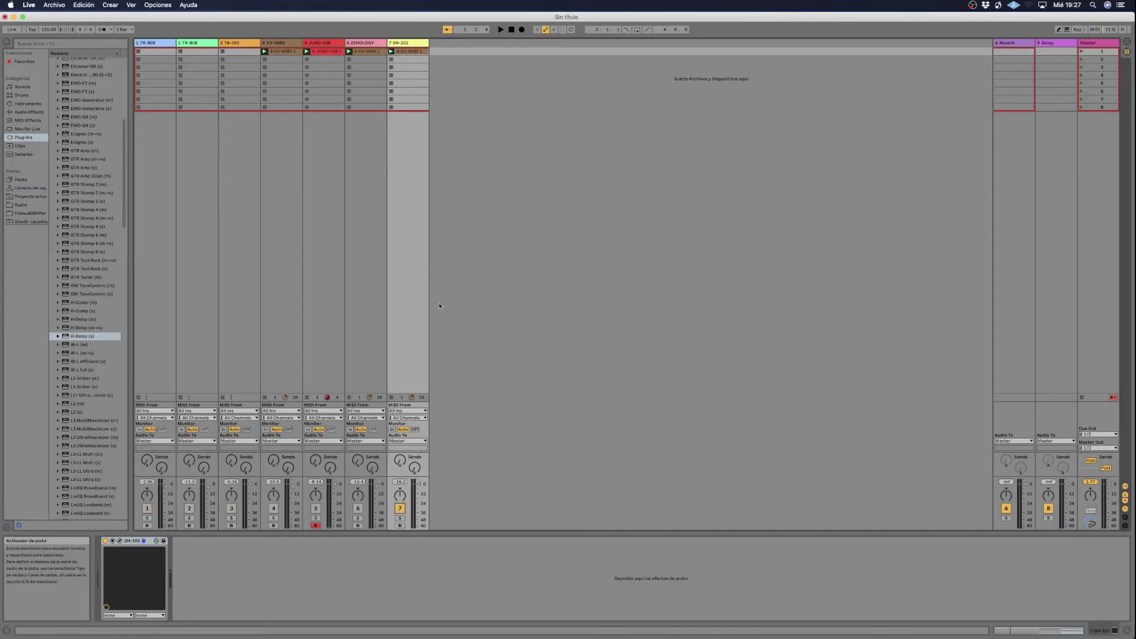
View the notes of the SH-101 clip, return to the track's devices and open the SH-101 plug-in window.
double_click(405, 55)
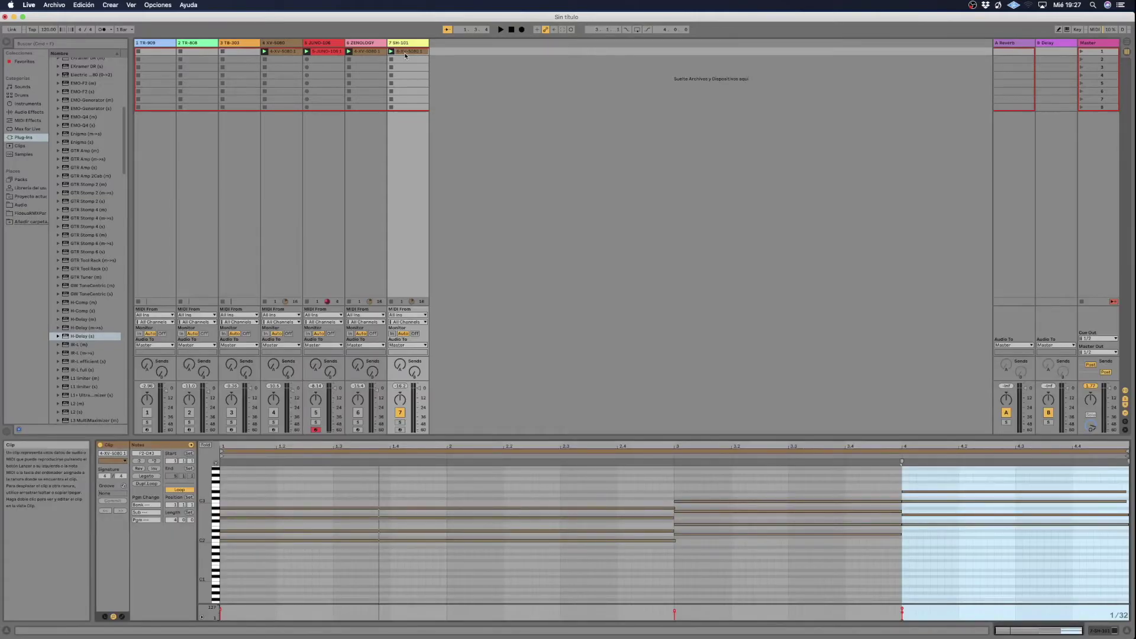
click(413, 45)
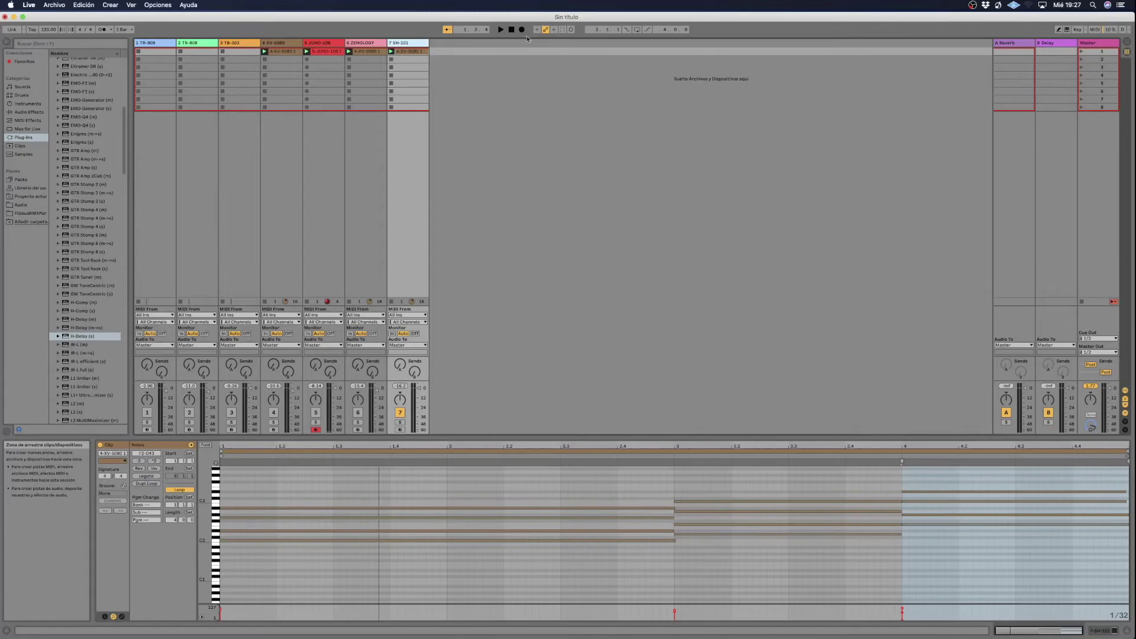
double_click(402, 45)
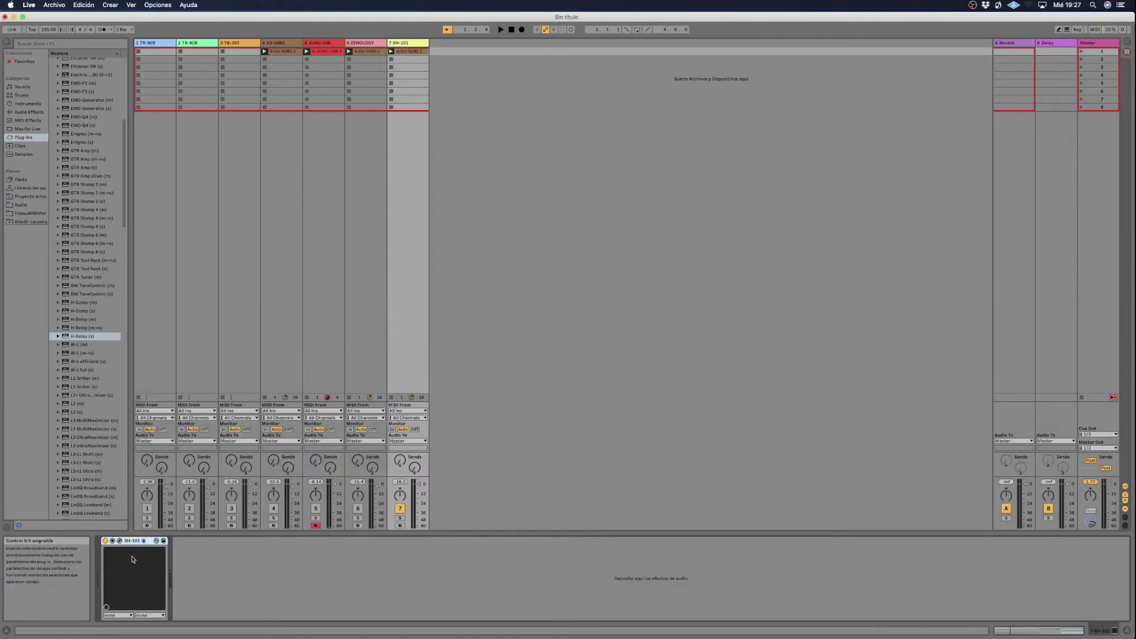
click(120, 541)
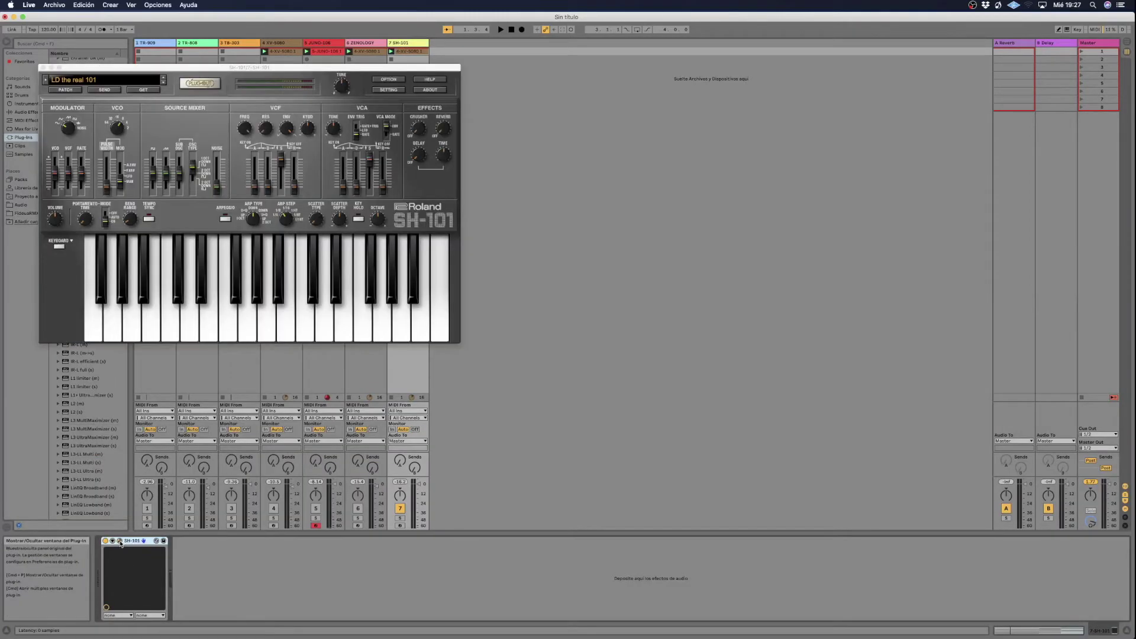
Turn on the SH-101's arpeggiator, change its arpeggio type and adjust the oscillator levels in the source mixer.
click(225, 219)
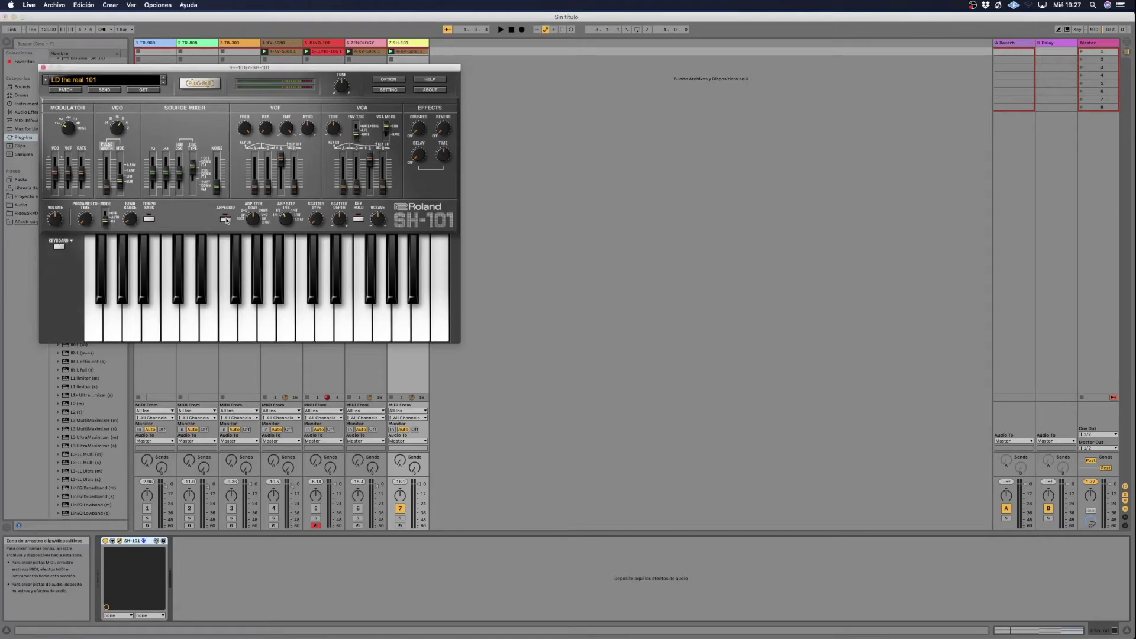
drag(251, 220, 252, 216)
drag(252, 215, 283, 237)
mouse_move(284, 217)
mouse_move(176, 185)
drag(154, 176, 154, 173)
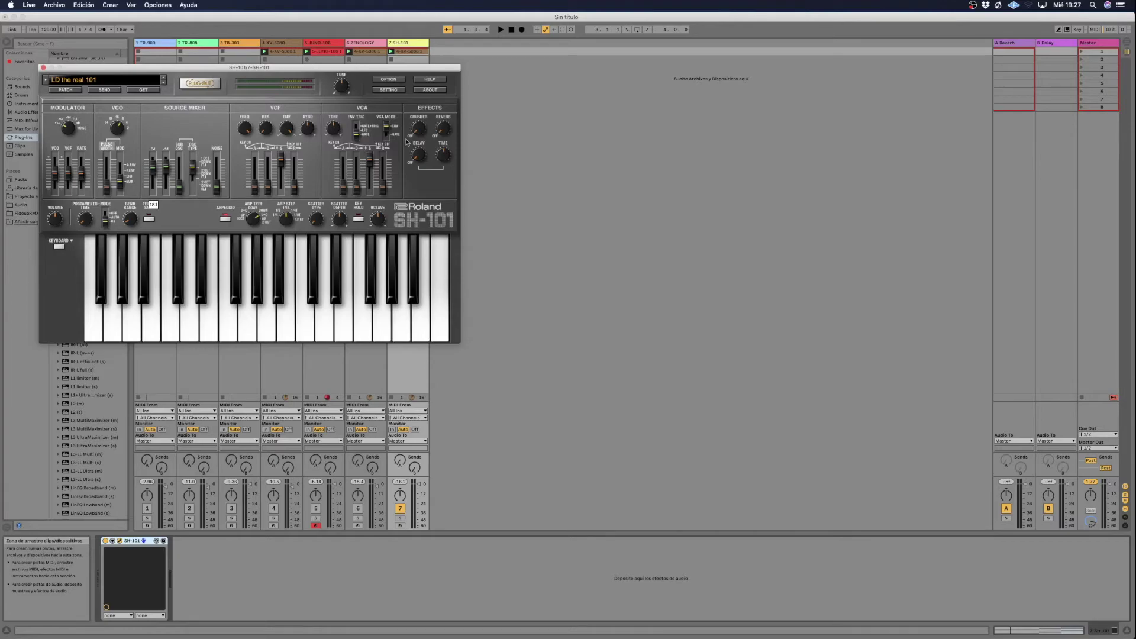
Play the SH-101 clip and fine-tune the first two oscillator levels in the source mixer by ear.
key(space)
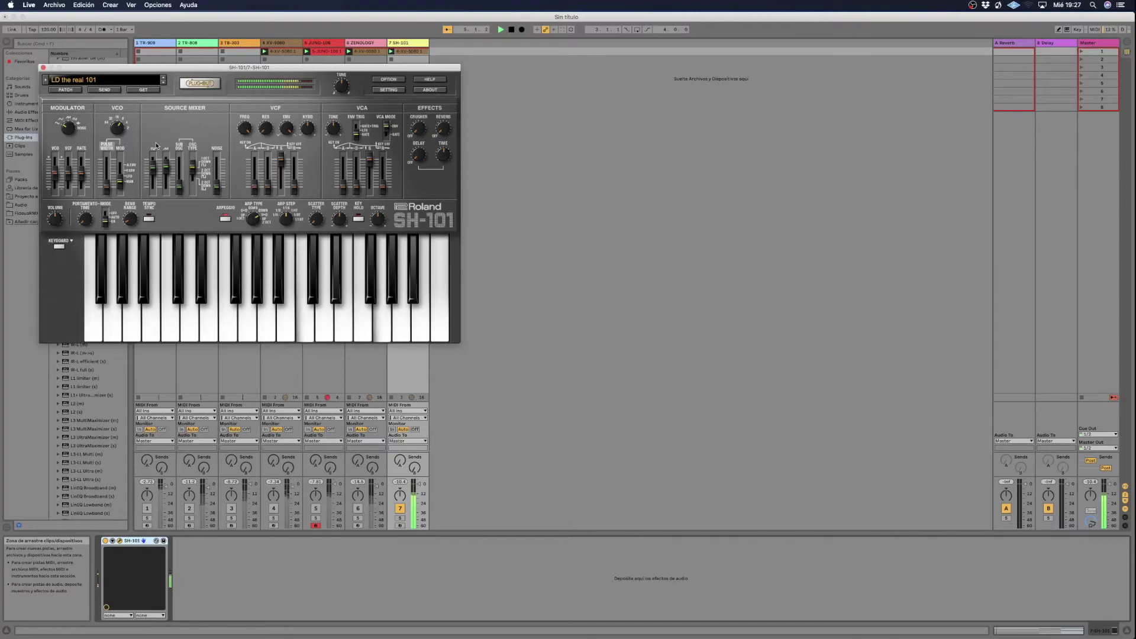
key(space)
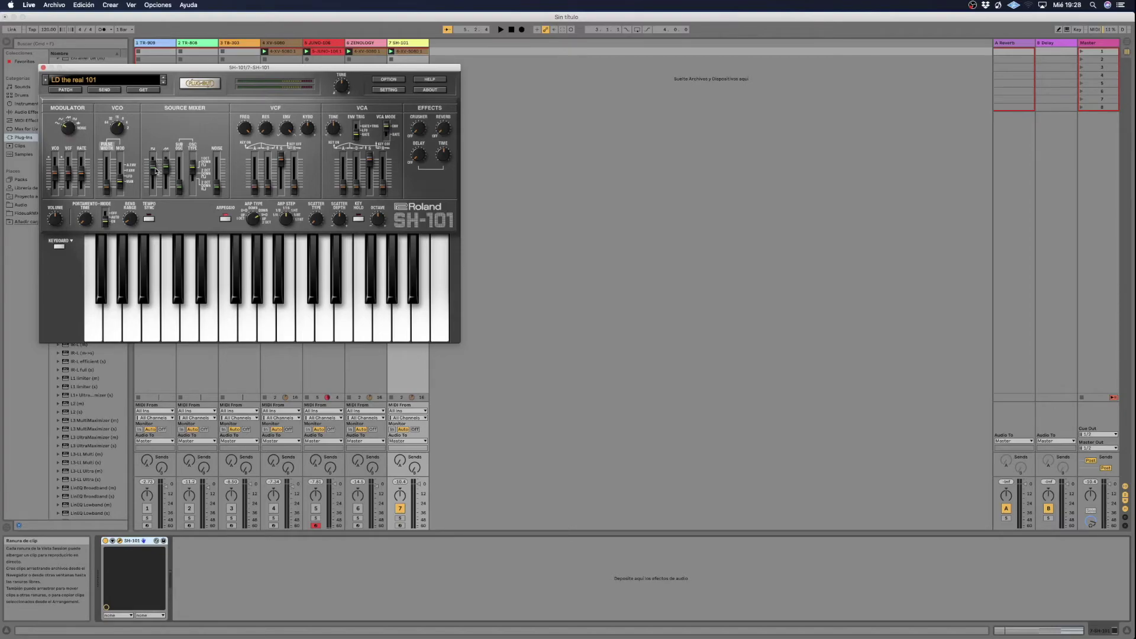
drag(154, 171, 167, 166)
drag(167, 168, 166, 167)
key(space)
mouse_move(153, 183)
mouse_down()
mouse_move(164, 167)
mouse_move(153, 177)
mouse_up()
click(167, 170)
Shape the SH-101's filter, VCA envelope and portamento time during playback, then close its window.
drag(245, 136, 286, 112)
drag(383, 188, 256, 181)
click(268, 184)
drag(85, 222, 83, 220)
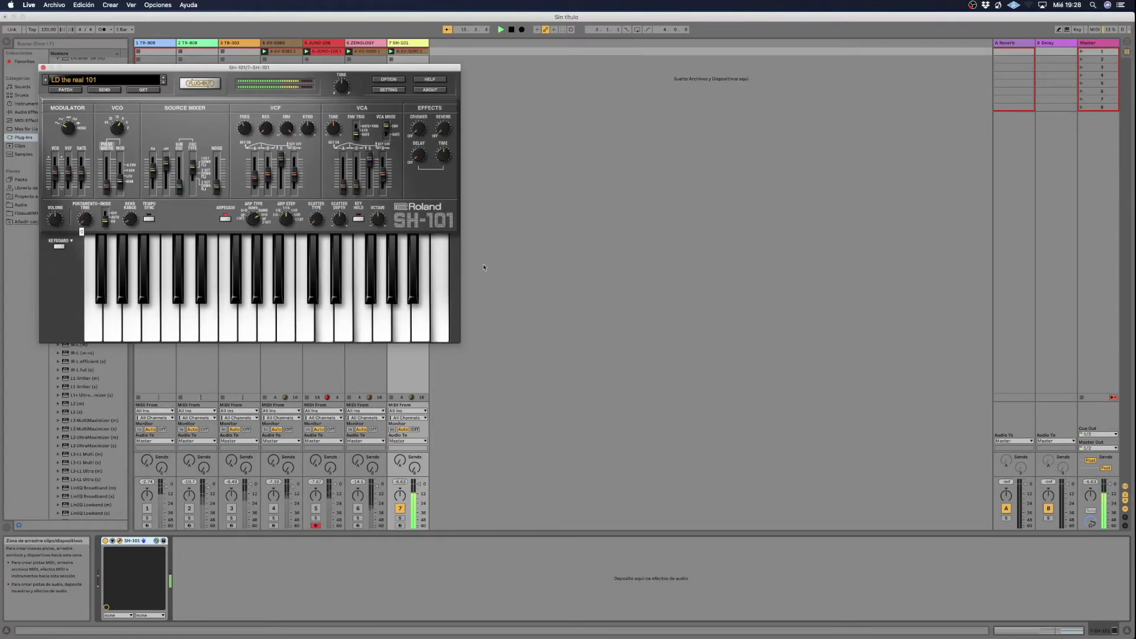
drag(357, 188, 357, 181)
drag(244, 126, 242, 127)
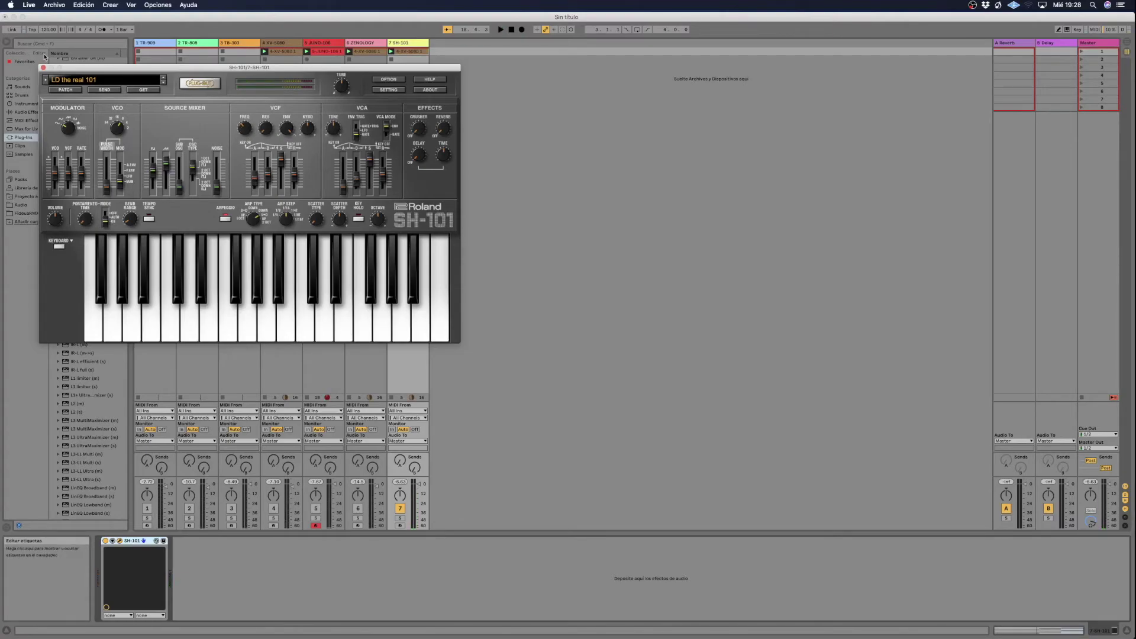
click(43, 67)
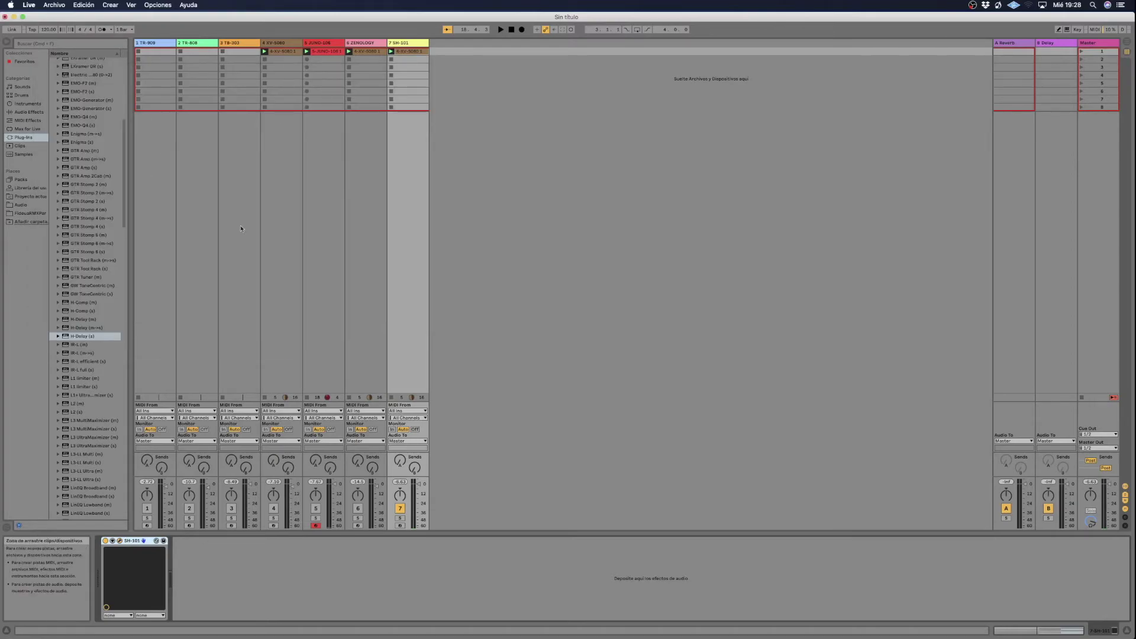
Find UAD Lexicon 224 among the Universal Audio plug-ins, load it on the SH-101 track and start playback.
scroll(92, 126, up, 10)
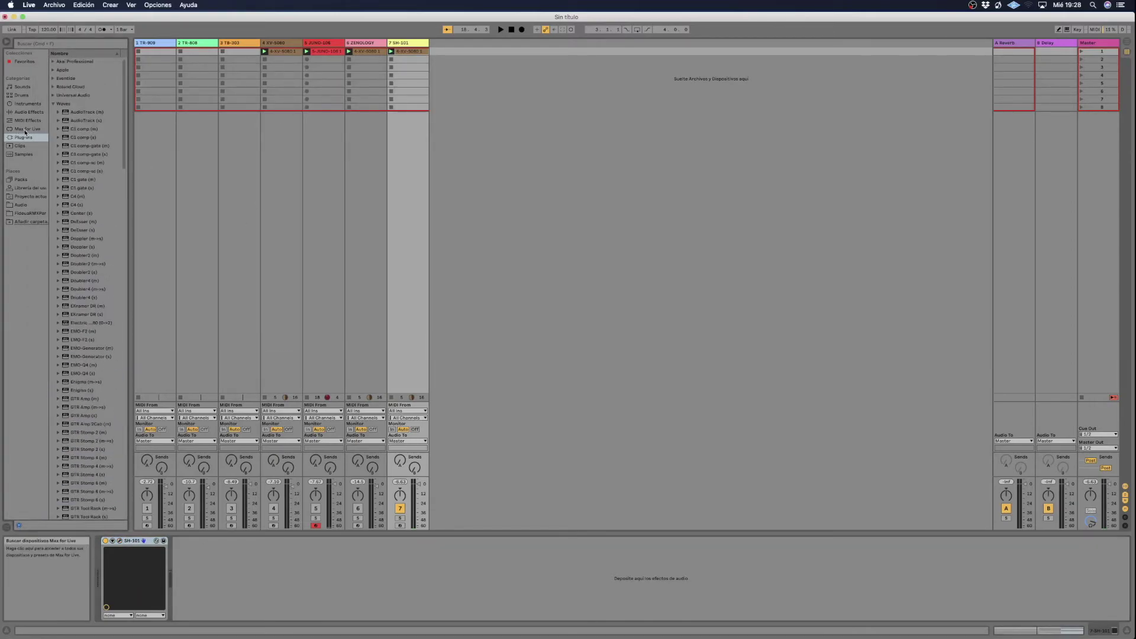
click(53, 103)
click(53, 95)
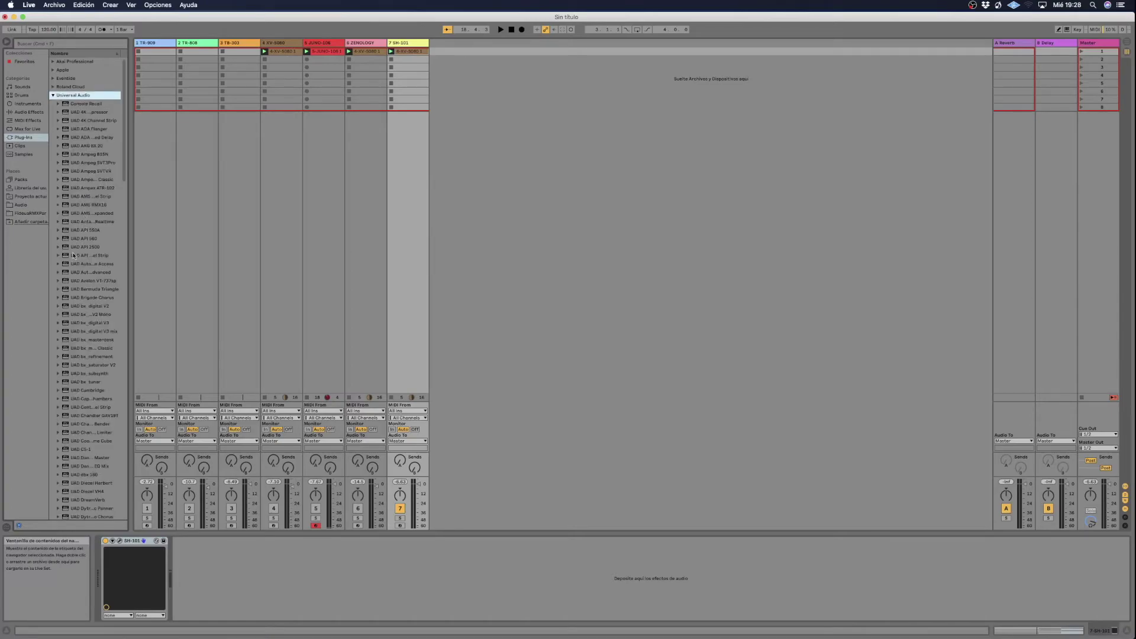
scroll(72, 256, down, 12)
scroll(89, 255, down, 1)
scroll(90, 256, down, 8)
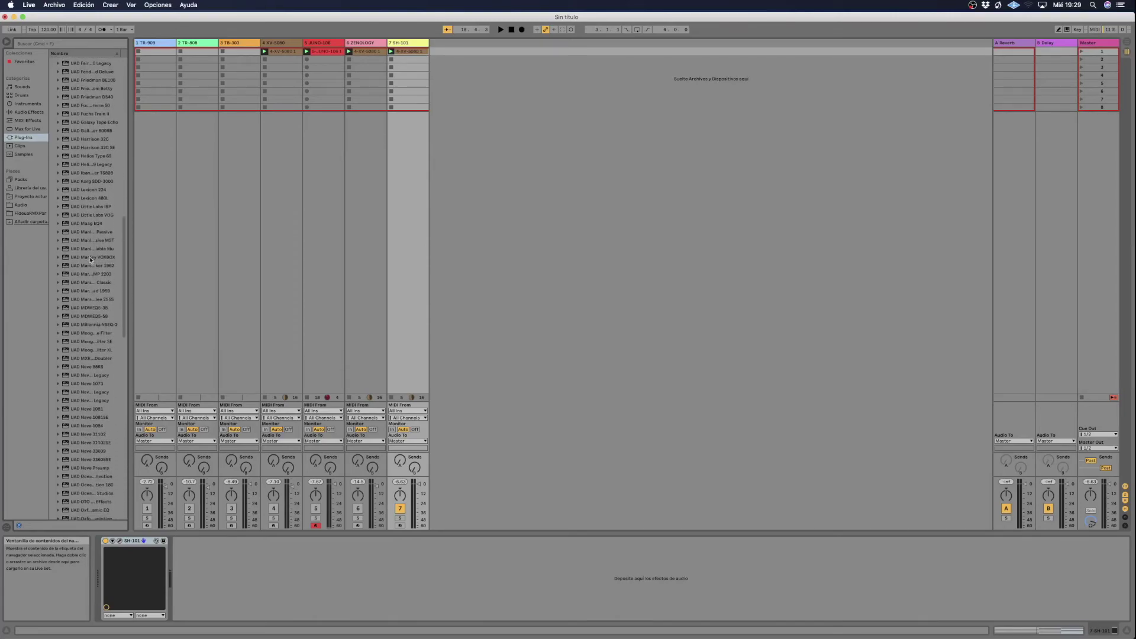
scroll(90, 259, down, 2)
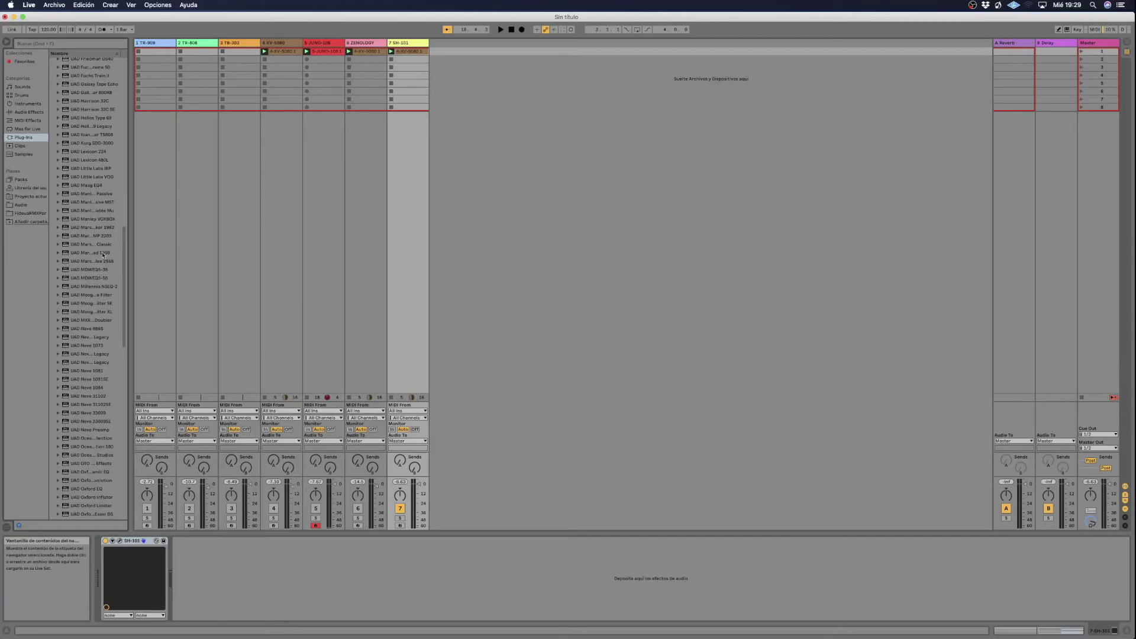
click(93, 154)
drag(139, 152, 402, 96)
key(space)
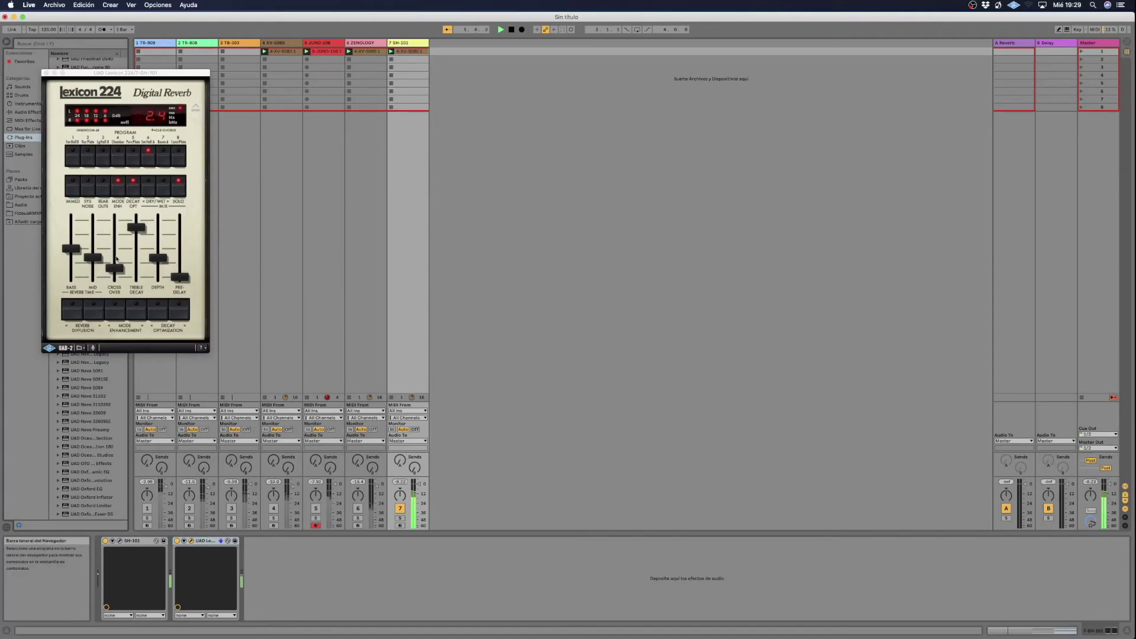
Adjust the Lexicon 224's bass and mid reverb times, crossover, treble decay, depth and pre-delay during playback.
drag(92, 258, 71, 272)
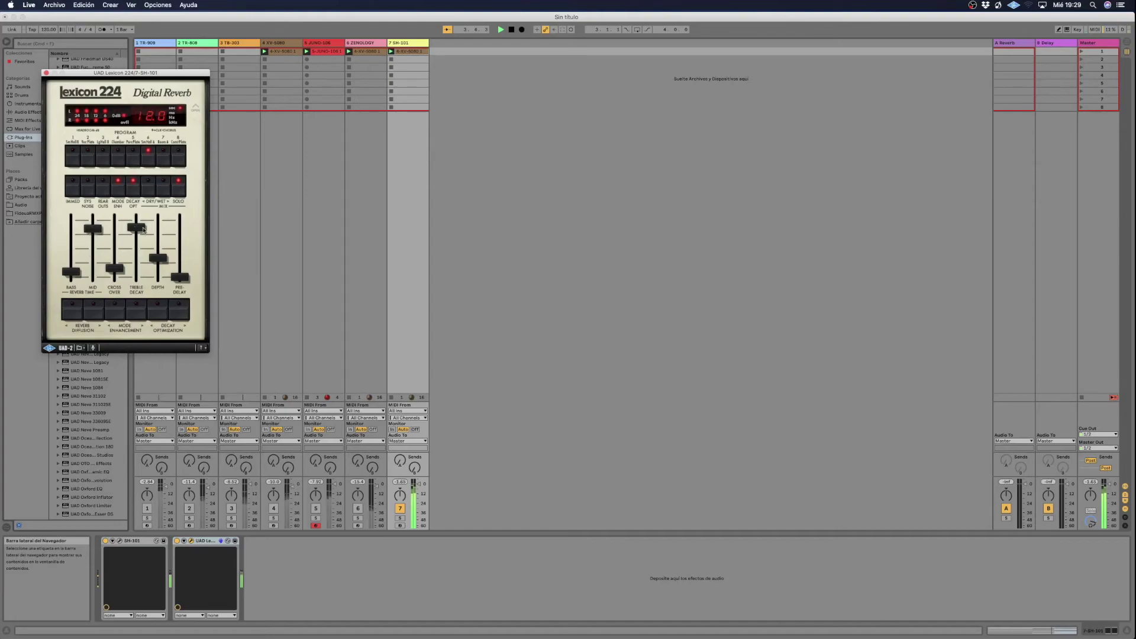
drag(136, 229, 136, 230)
drag(114, 269, 95, 229)
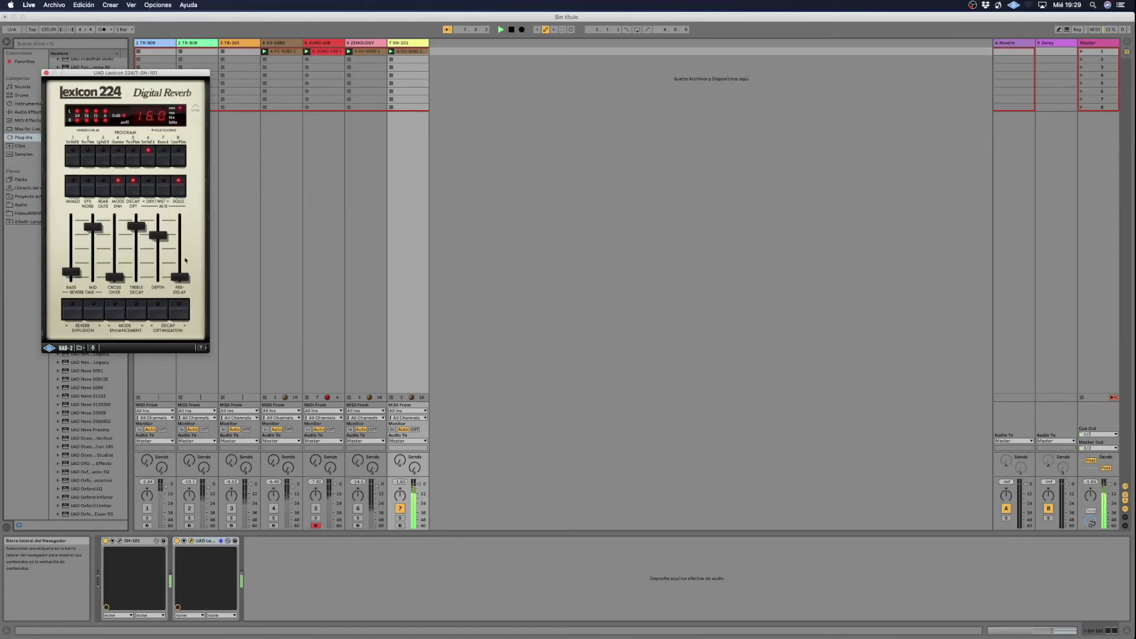
drag(178, 280, 184, 272)
Switch the Lexicon 224 to program 3, lower its bass reverb time and crossover, and raise the mid reverb time and treble decay.
click(102, 158)
drag(96, 232, 74, 274)
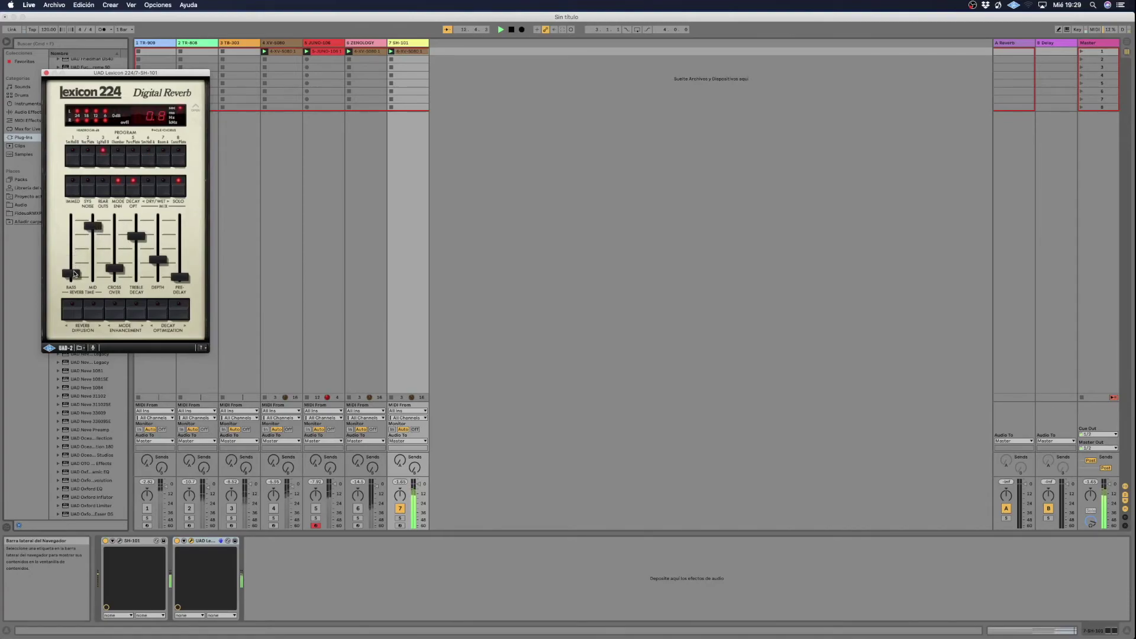
drag(136, 236, 136, 222)
drag(118, 268, 115, 275)
drag(93, 226, 93, 223)
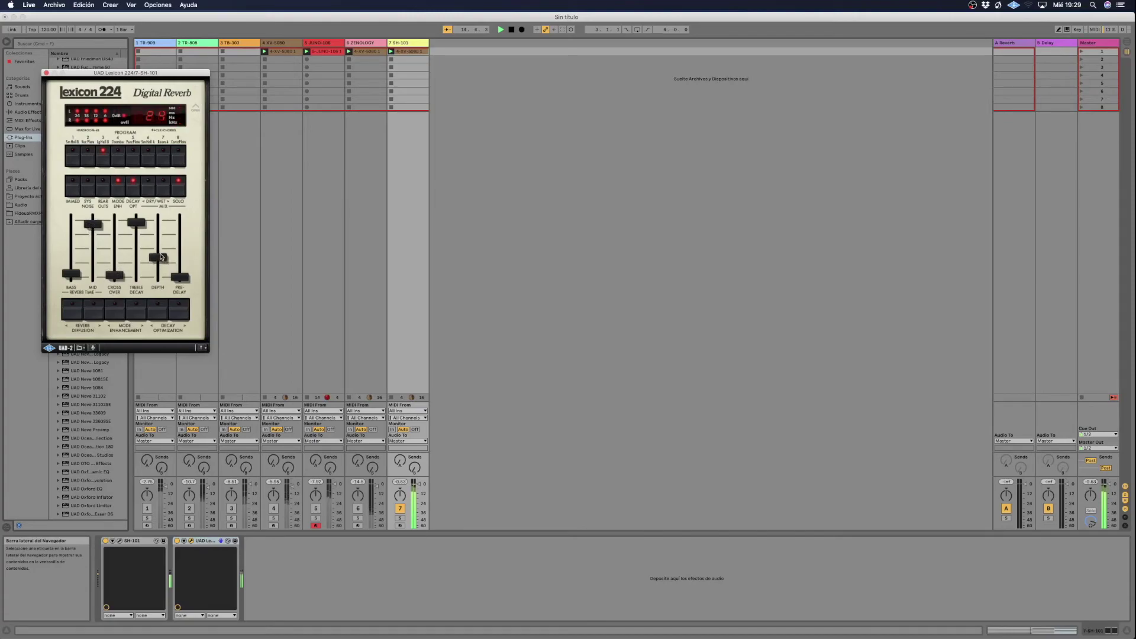
Raise the Lexicon 224's depth, fine-tune the mid reverb time and treble decay, and close its window.
drag(161, 244, 159, 246)
drag(93, 224, 135, 232)
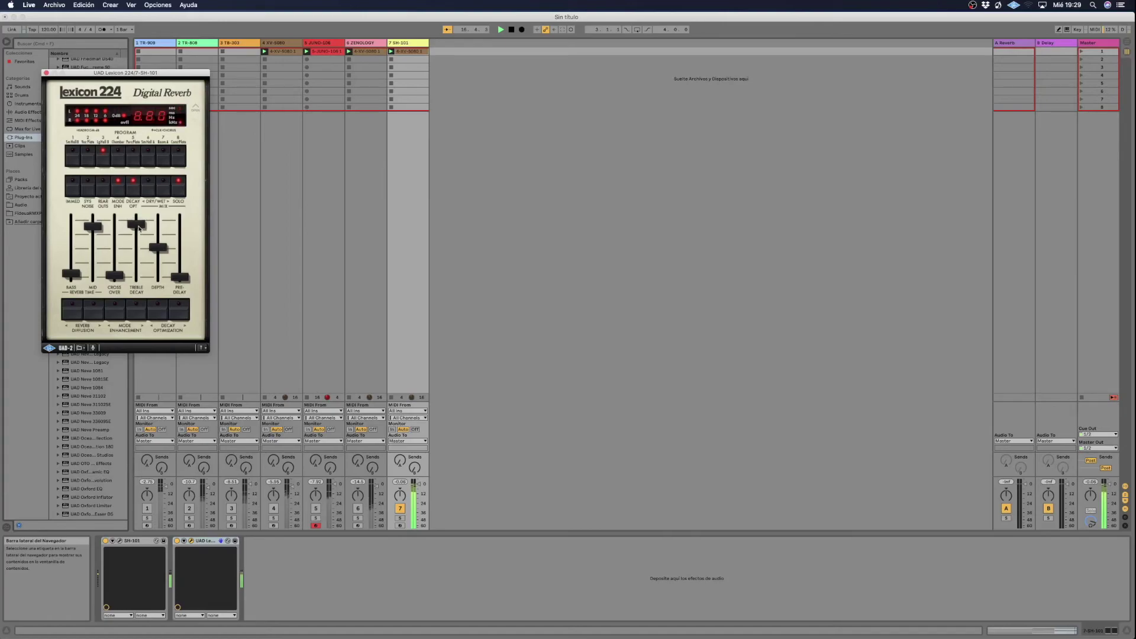
click(180, 278)
click(137, 225)
click(99, 232)
click(47, 74)
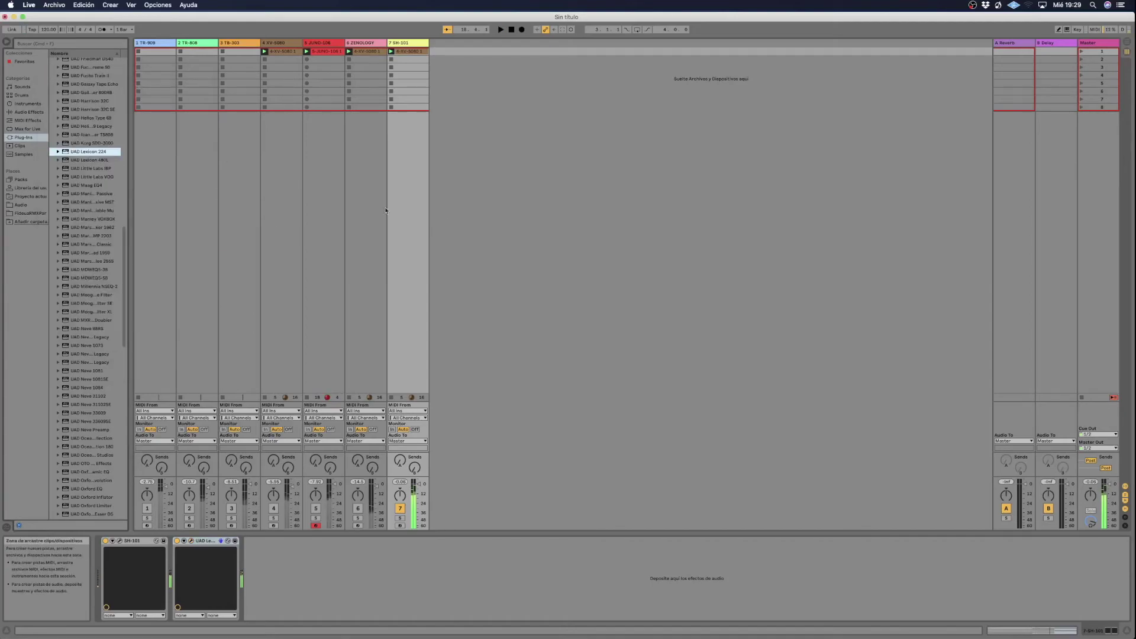
Add an Auto Filter to the SH-101 track, switch it to high-pass and lower its cutoff frequency.
click(29, 112)
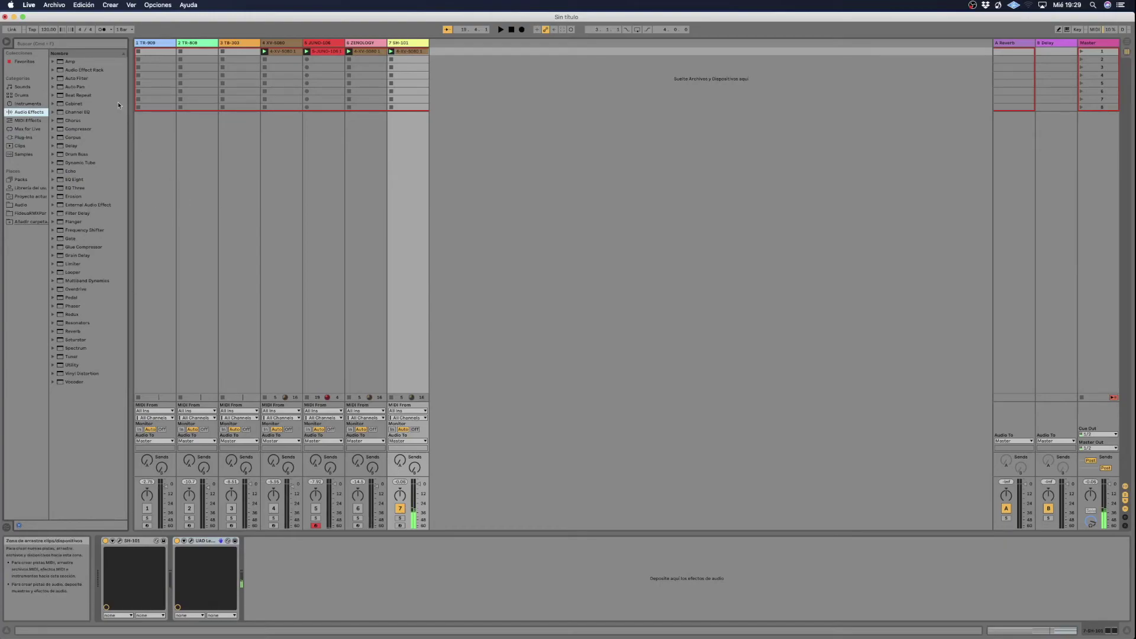
click(80, 79)
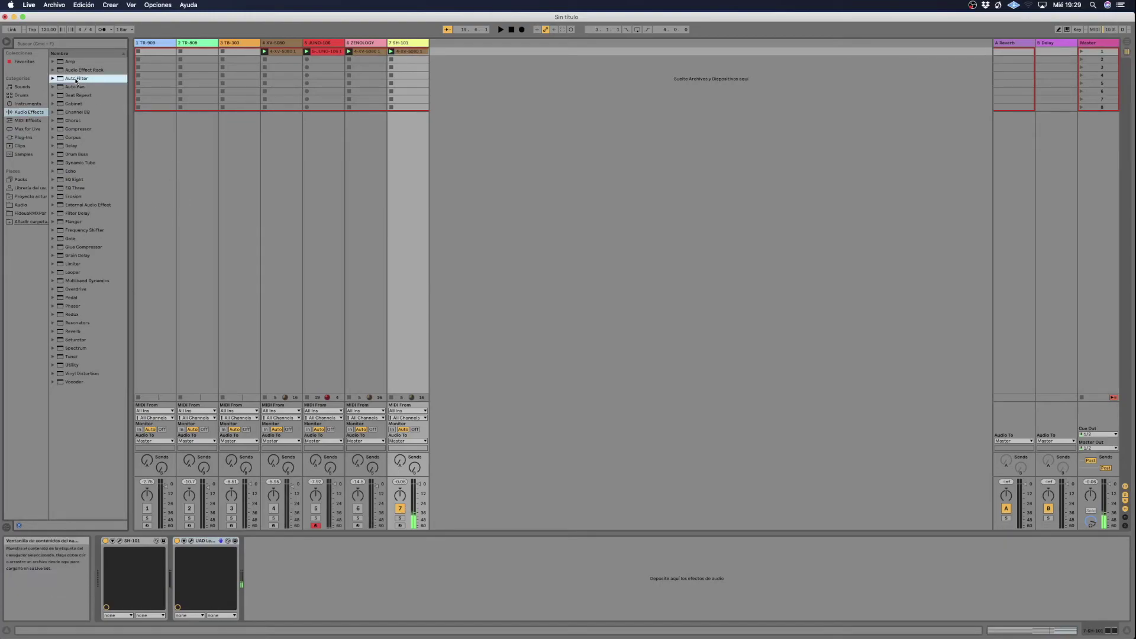
drag(76, 81, 402, 136)
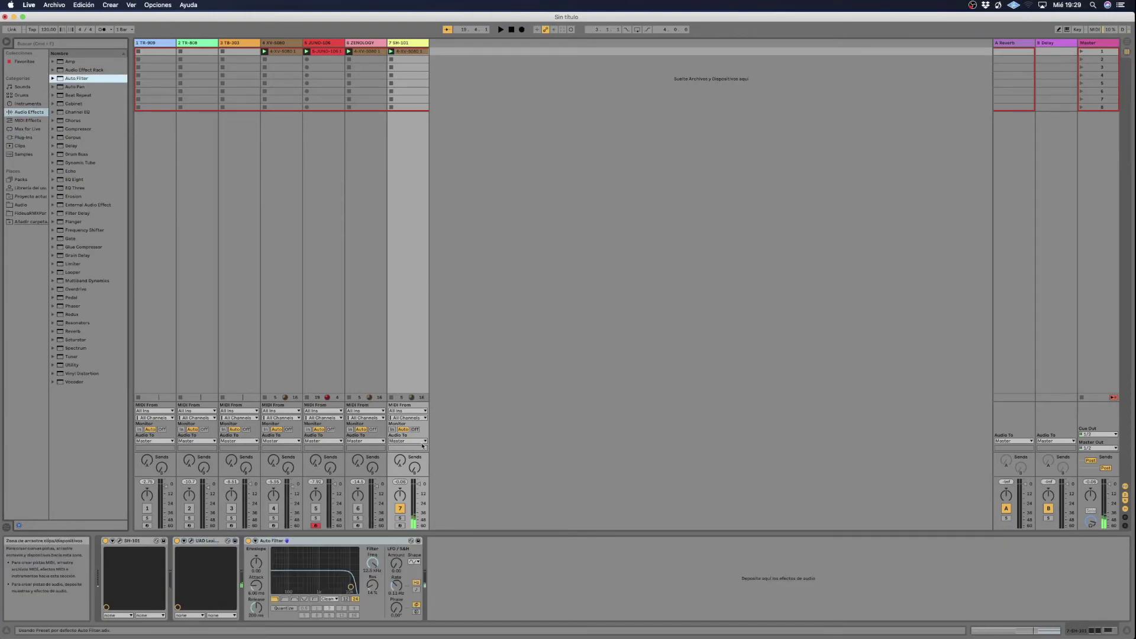
click(285, 599)
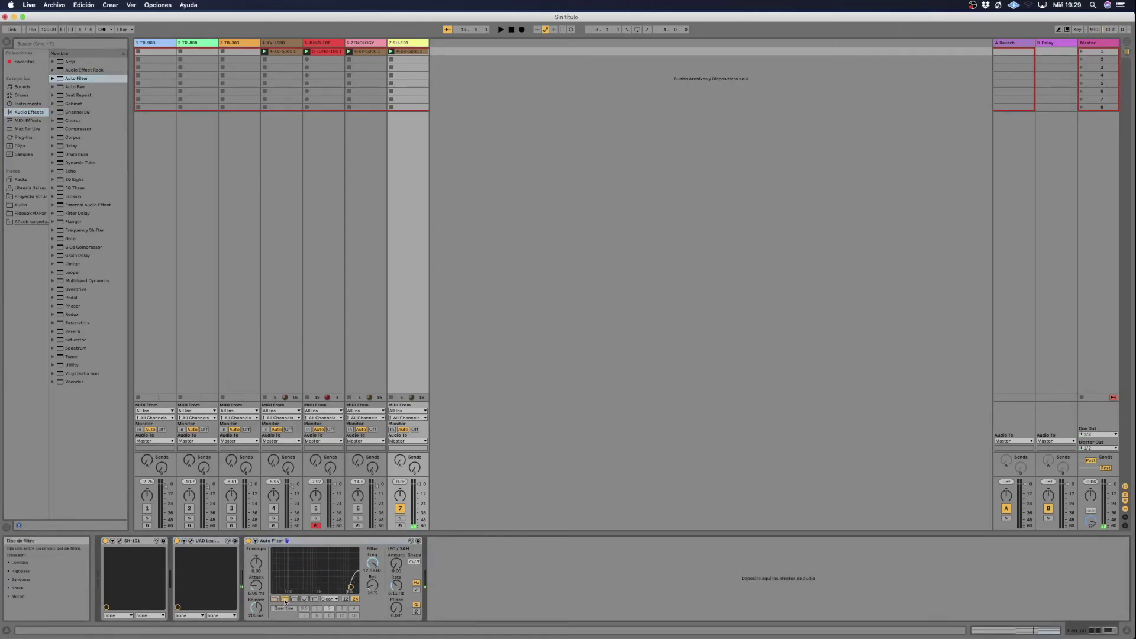
drag(351, 588, 306, 588)
Lower the SH-101 track's volume by ear and play the clip at the new level.
key(space)
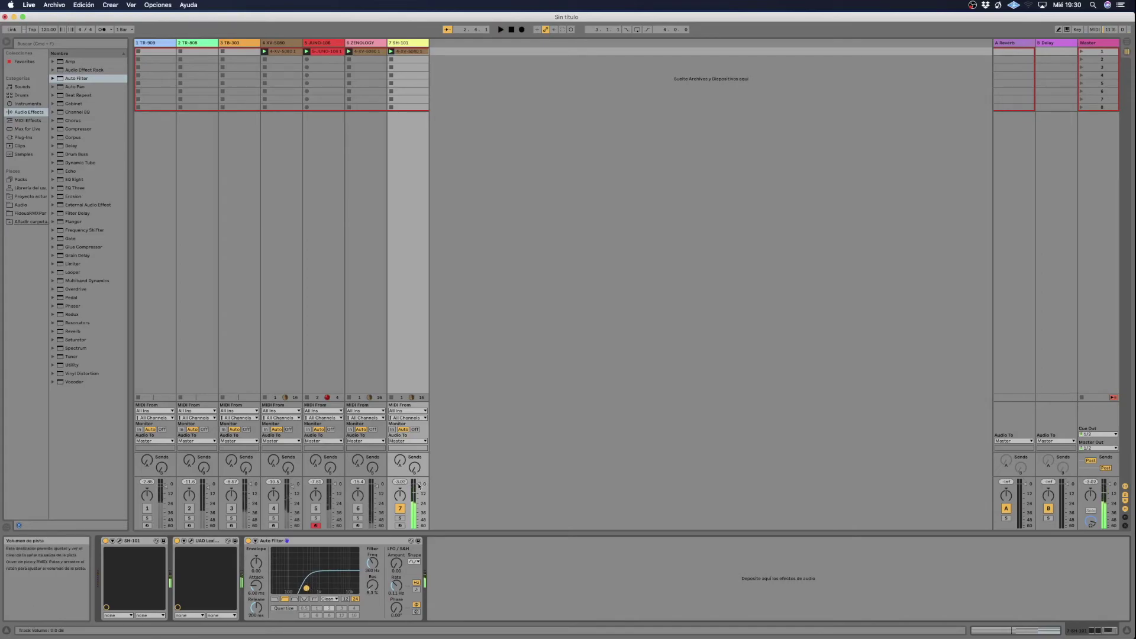
drag(423, 484, 419, 493)
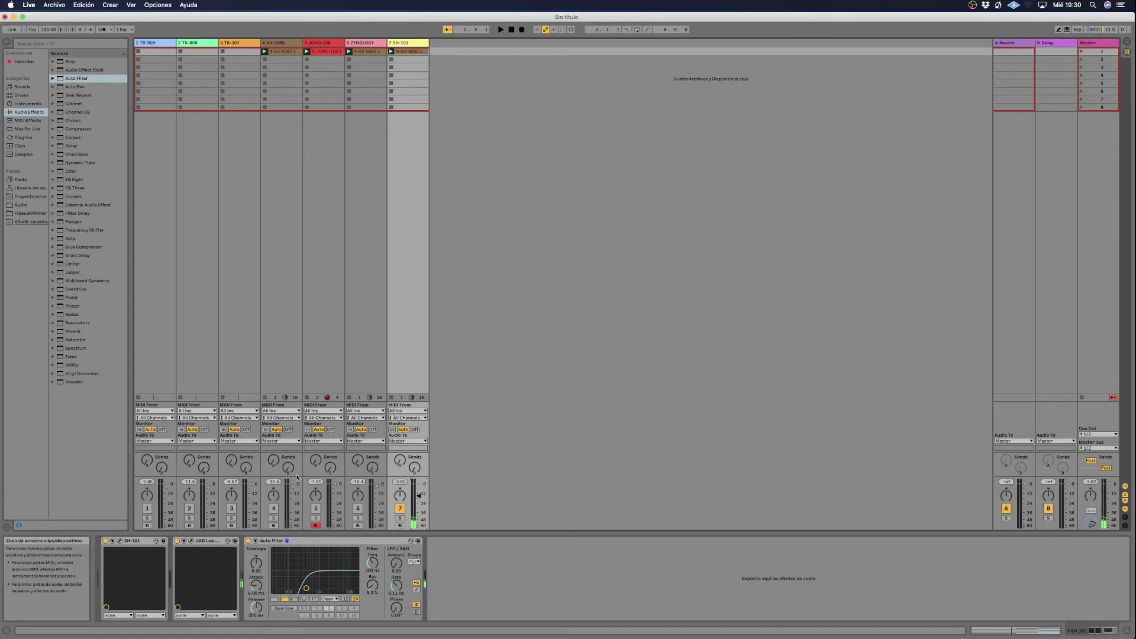
key(space)
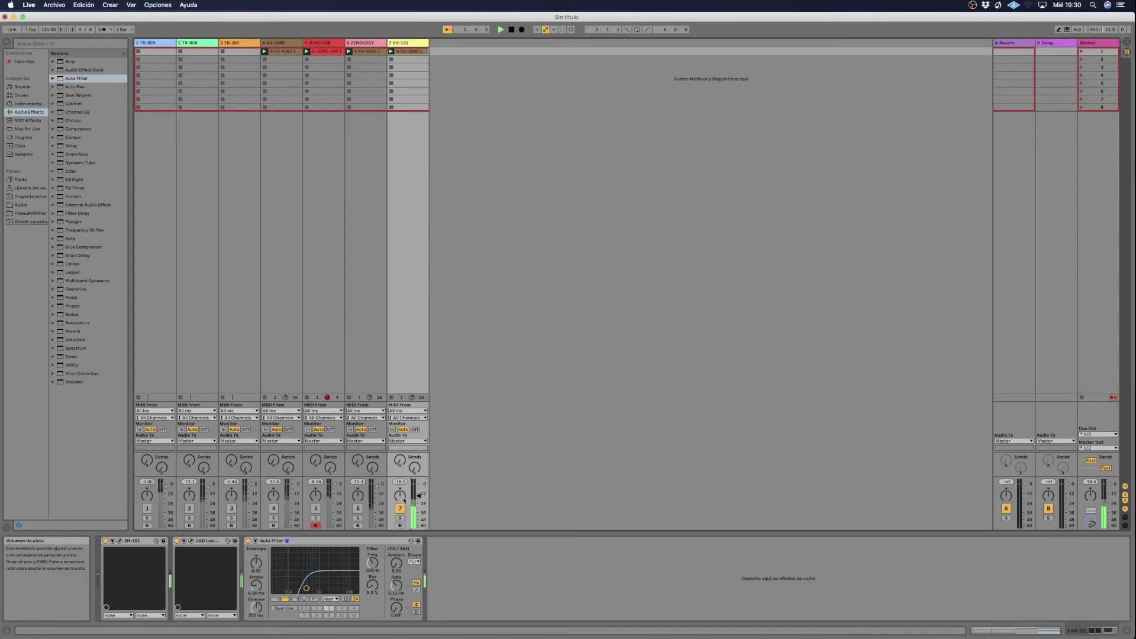
Activate the XV-5080 and ZENOLOGY tracks and move the XV-5080 track between JUNO-106 and ZENOLOGY.
click(273, 508)
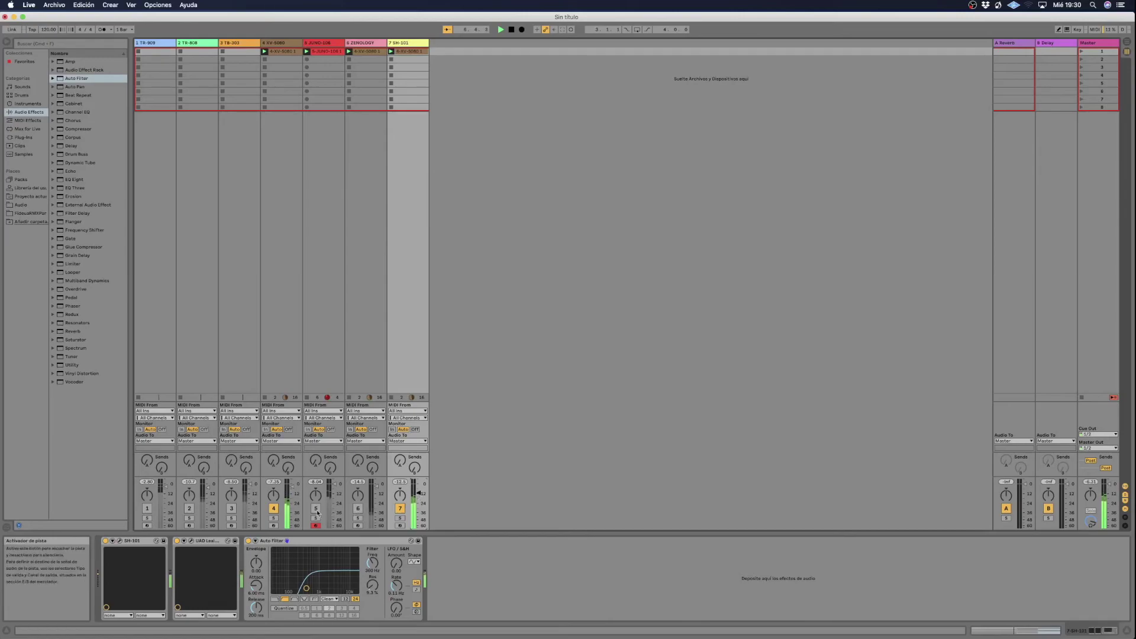
click(358, 509)
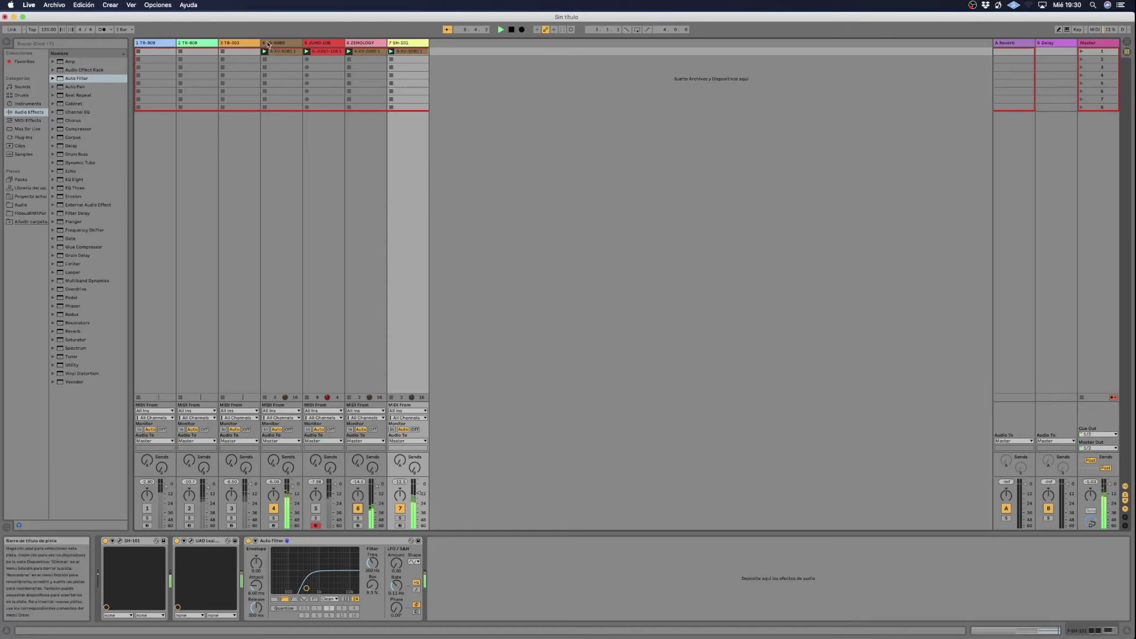
drag(269, 43, 342, 50)
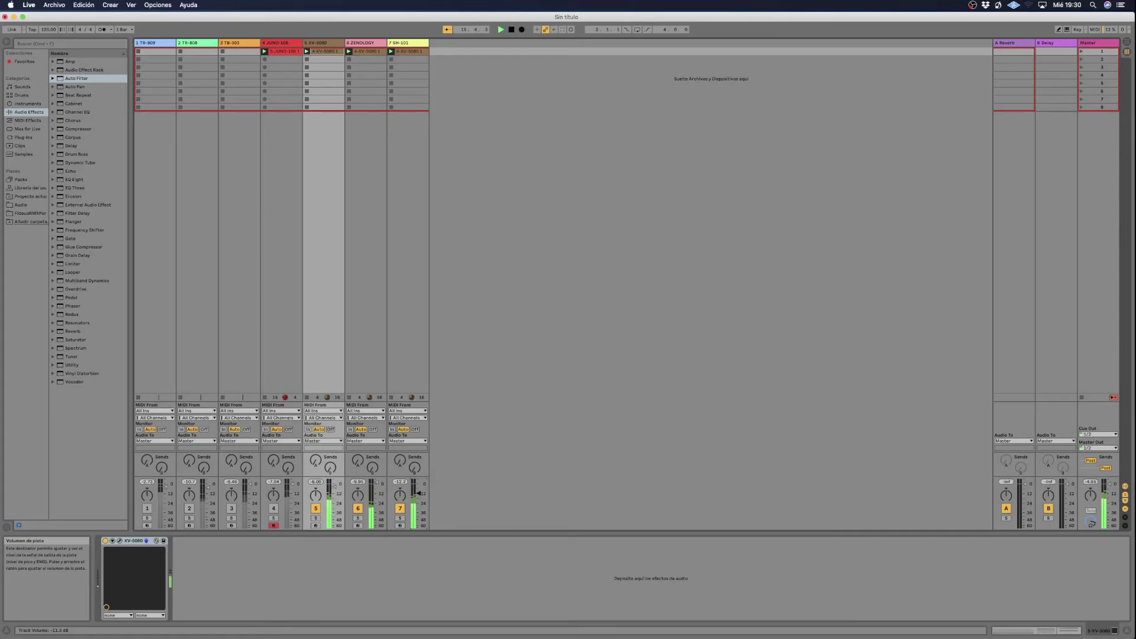
Bring in the TR-909, TR-808, TB-303 and JUNO-106 tracks one after another during playback.
click(146, 508)
click(190, 509)
click(232, 508)
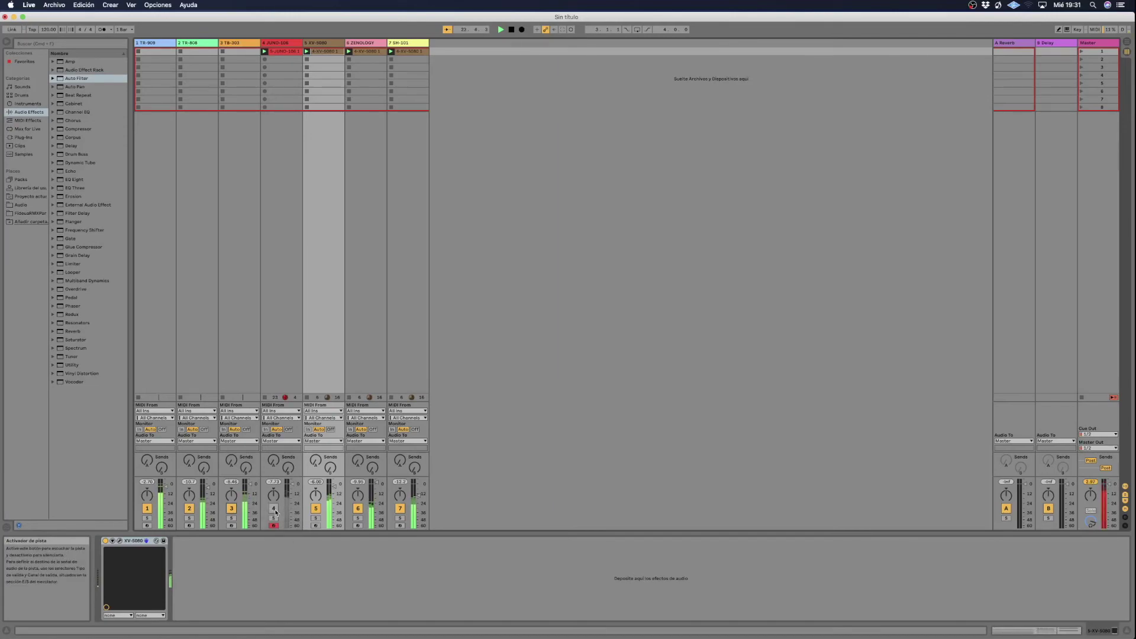
click(274, 509)
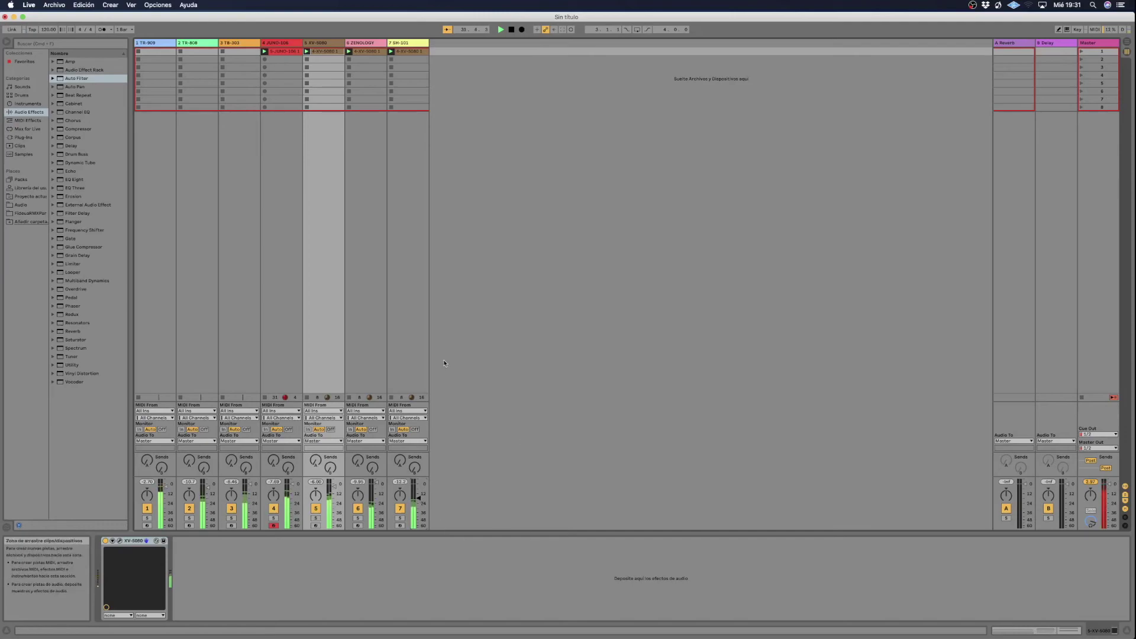
Mute all seven instrument tracks one by one and stop playback.
click(274, 508)
click(232, 509)
click(189, 509)
click(147, 509)
key(space)
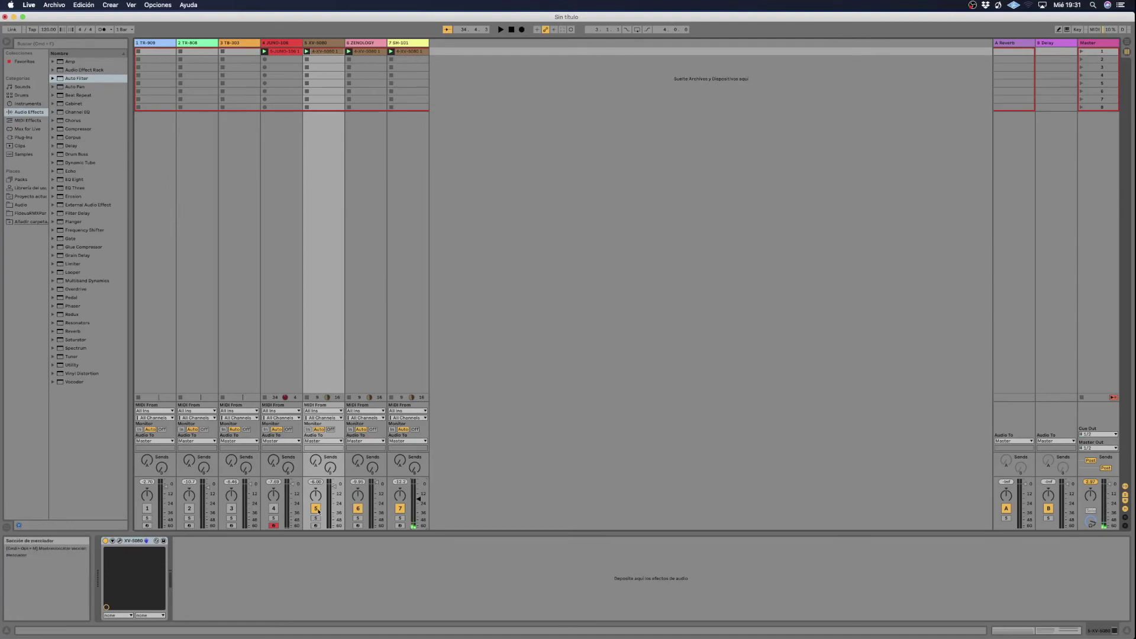
click(316, 509)
click(358, 508)
click(400, 509)
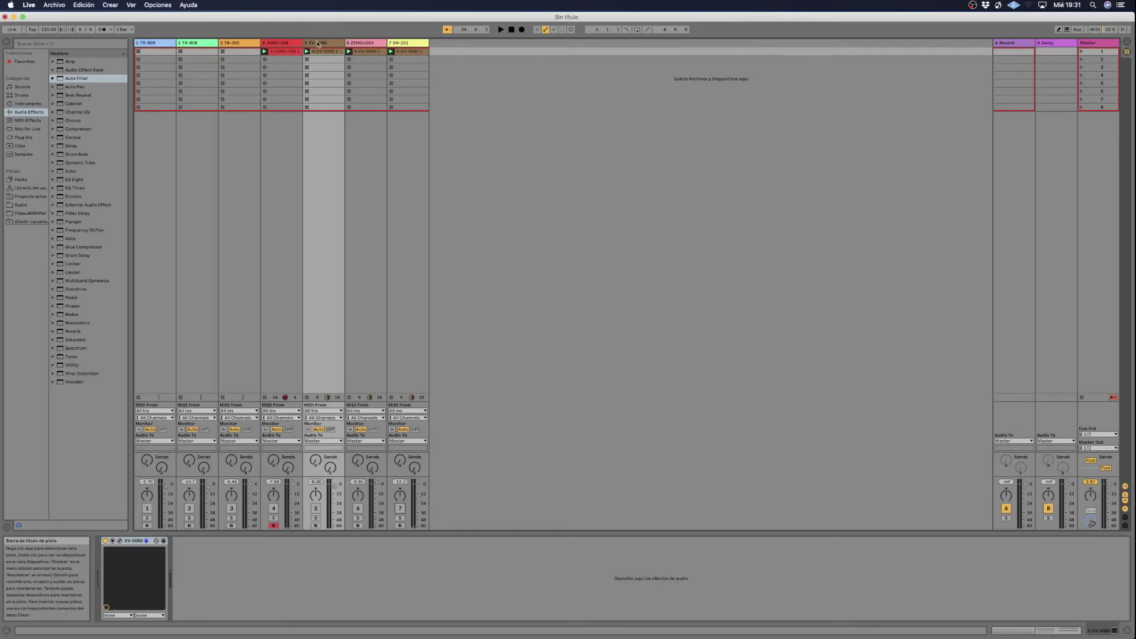
Select the XV-5080, ZENOLOGY and SH-101 tracks together and group them.
drag(353, 60, 395, 75)
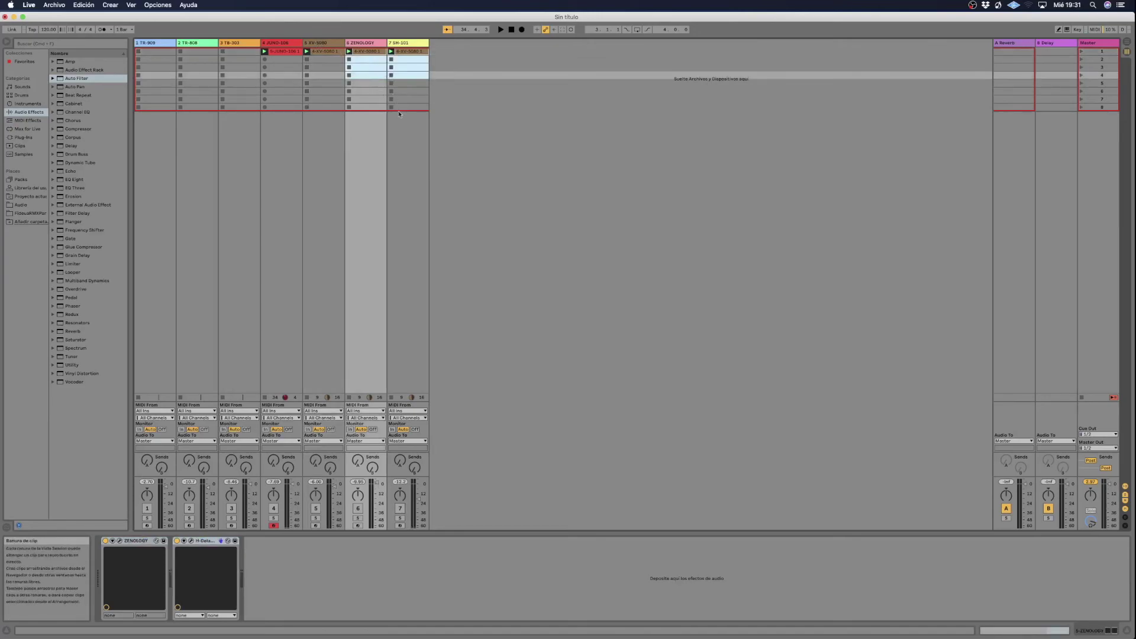
click(408, 44)
click(373, 44)
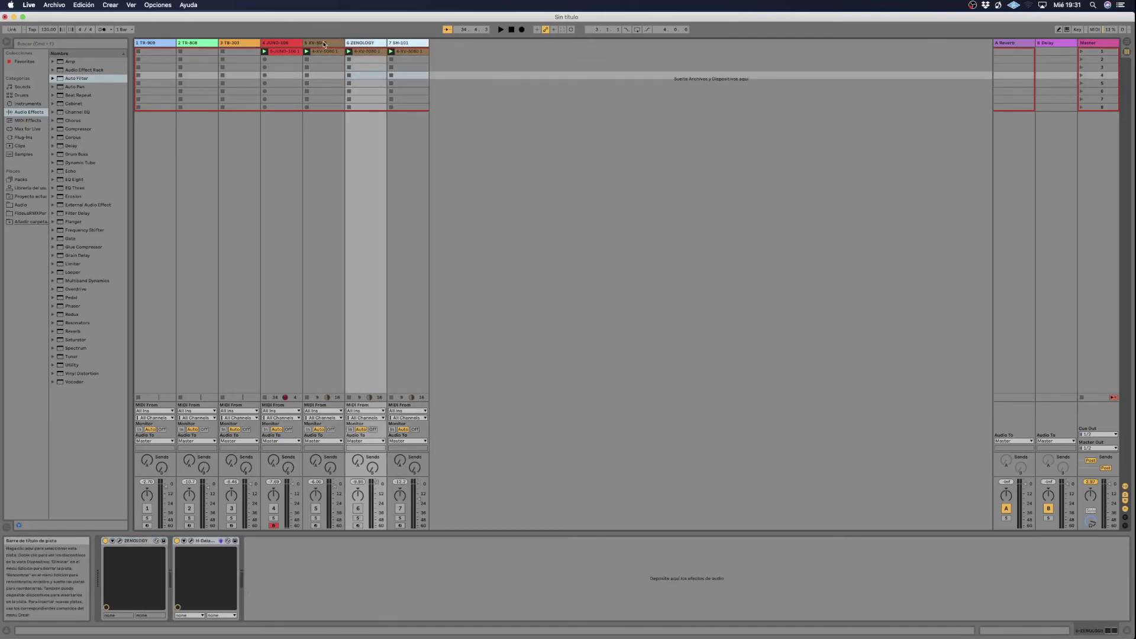
click(324, 44)
right_click(324, 44)
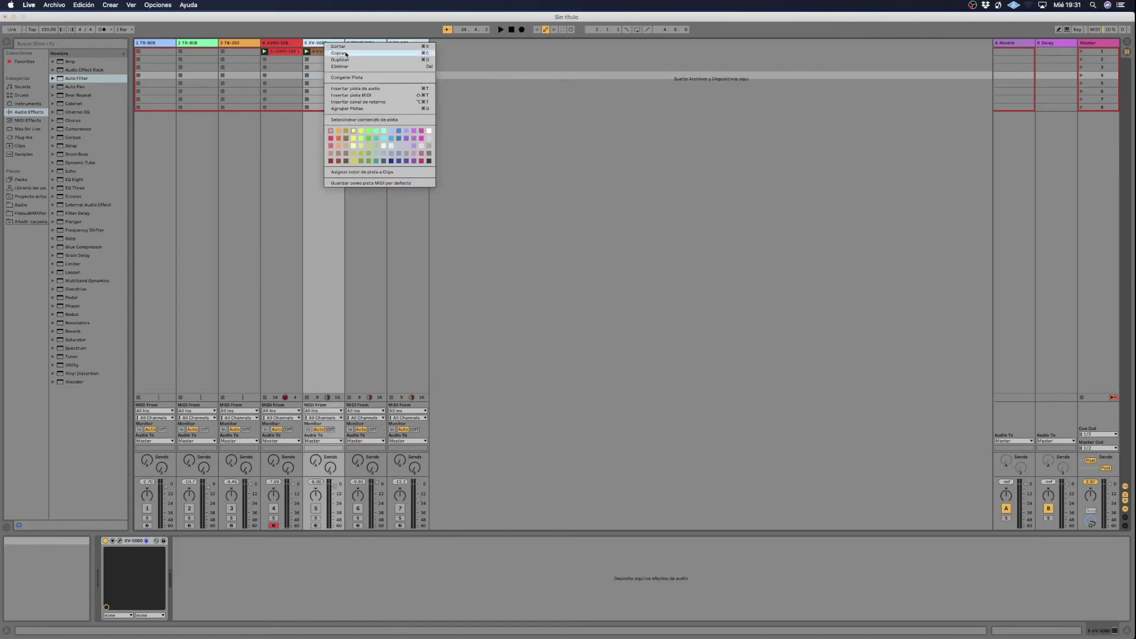
click(396, 109)
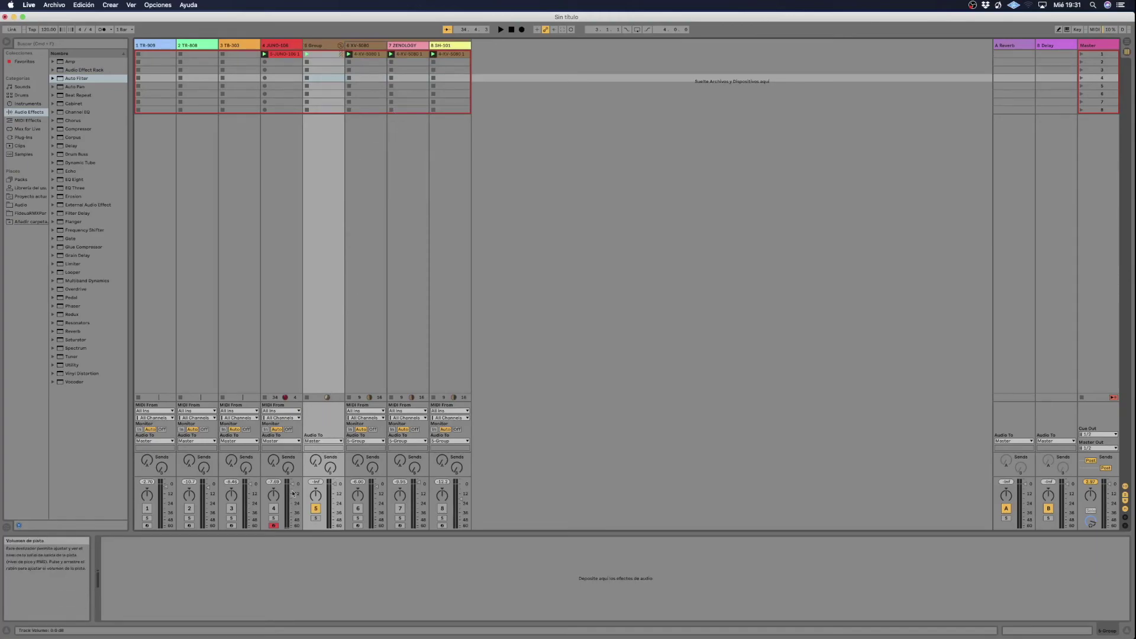
Reactivate the XV-5080, ZENOLOGY and SH-101 tracks inside the group and toggle the group's activator.
click(358, 509)
click(400, 508)
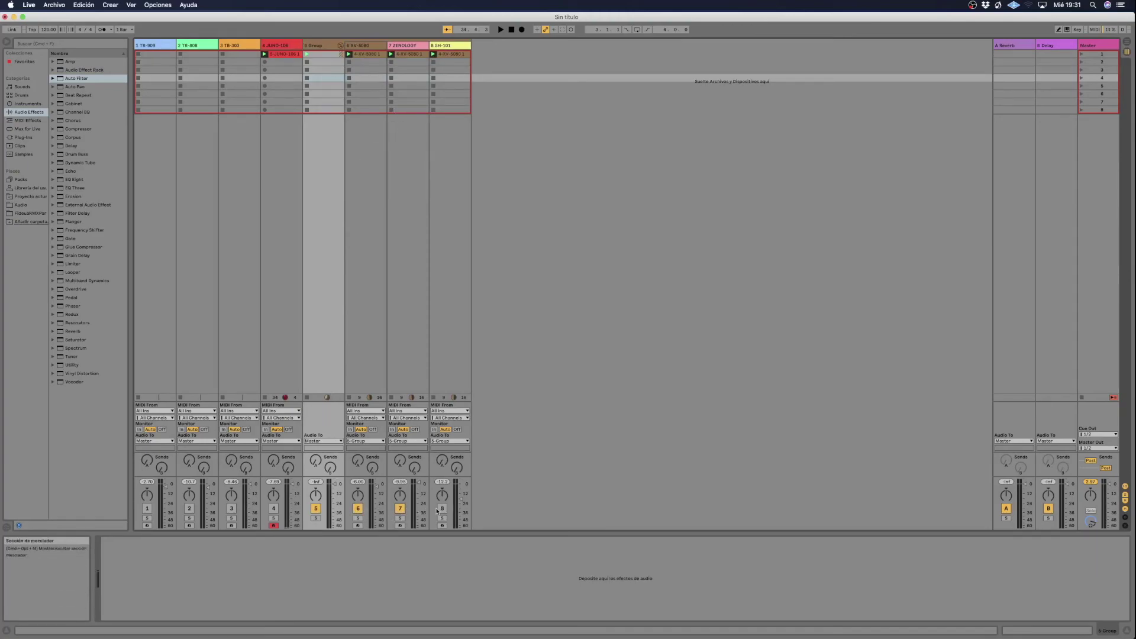
click(442, 508)
click(315, 508)
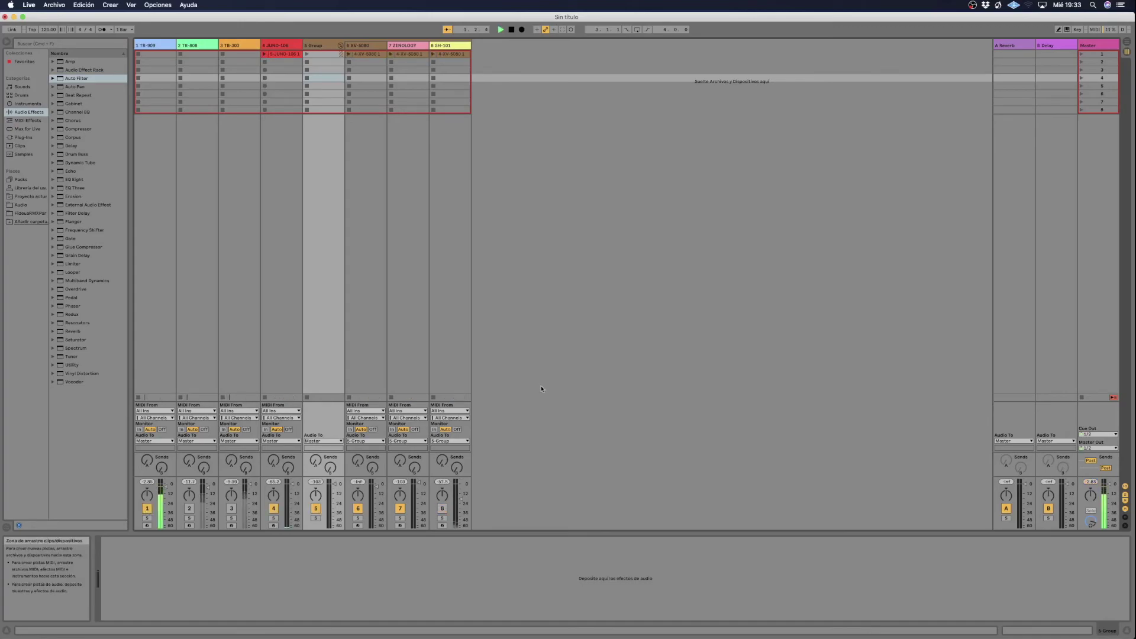
Build up the arrangement by activating TR-808 and TB-303, launching the JUNO-106 clip and launching the group's first clip row.
click(189, 509)
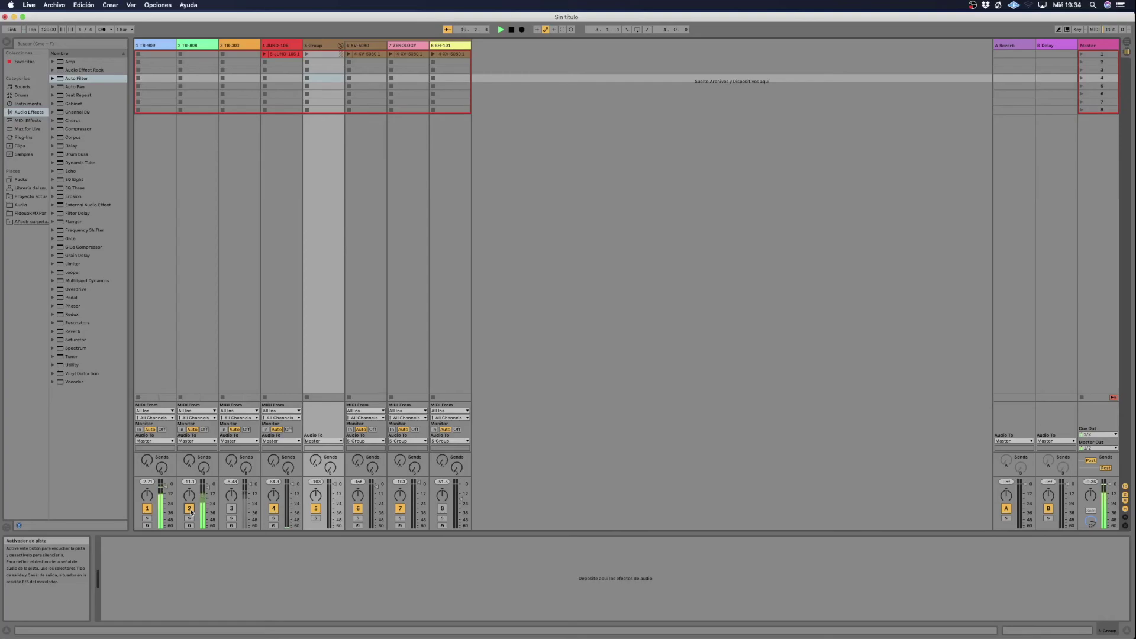
click(231, 508)
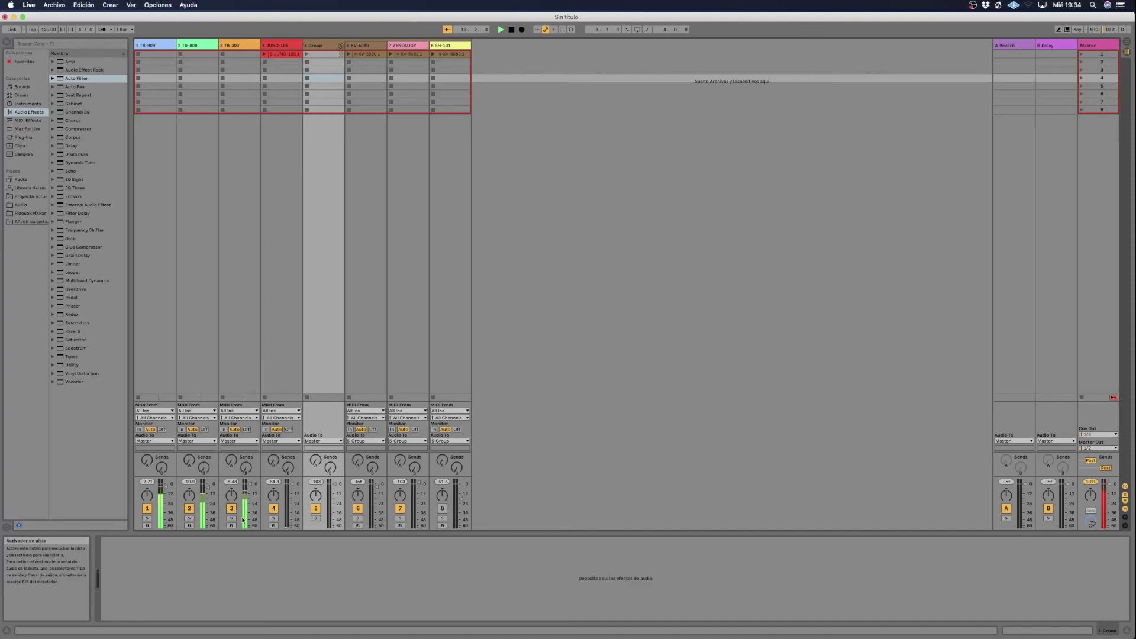
click(264, 55)
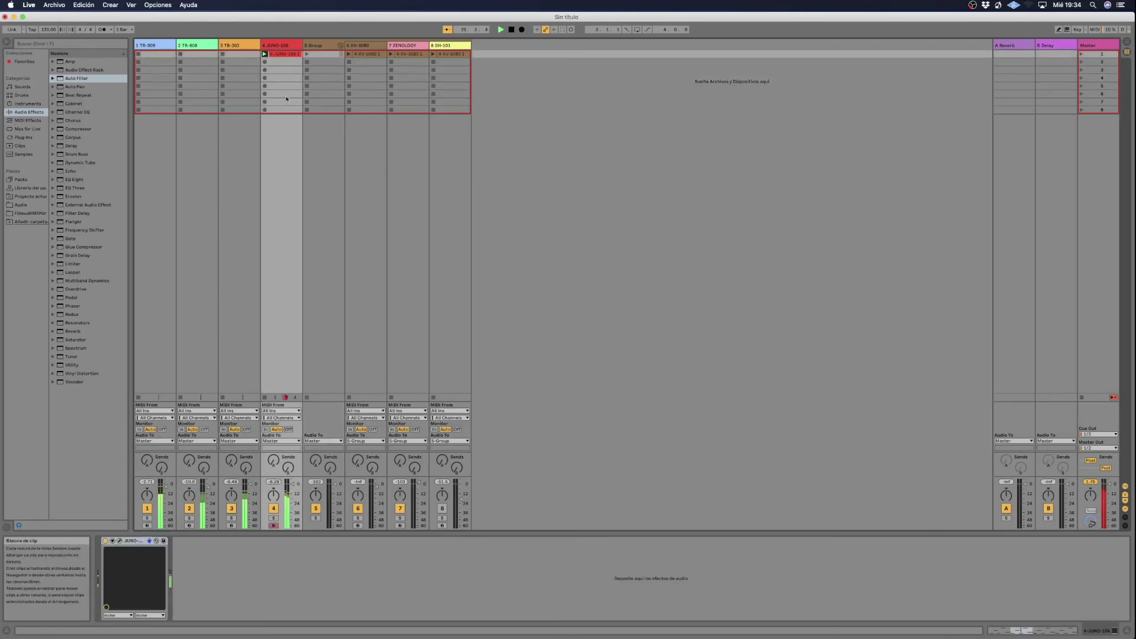
click(308, 54)
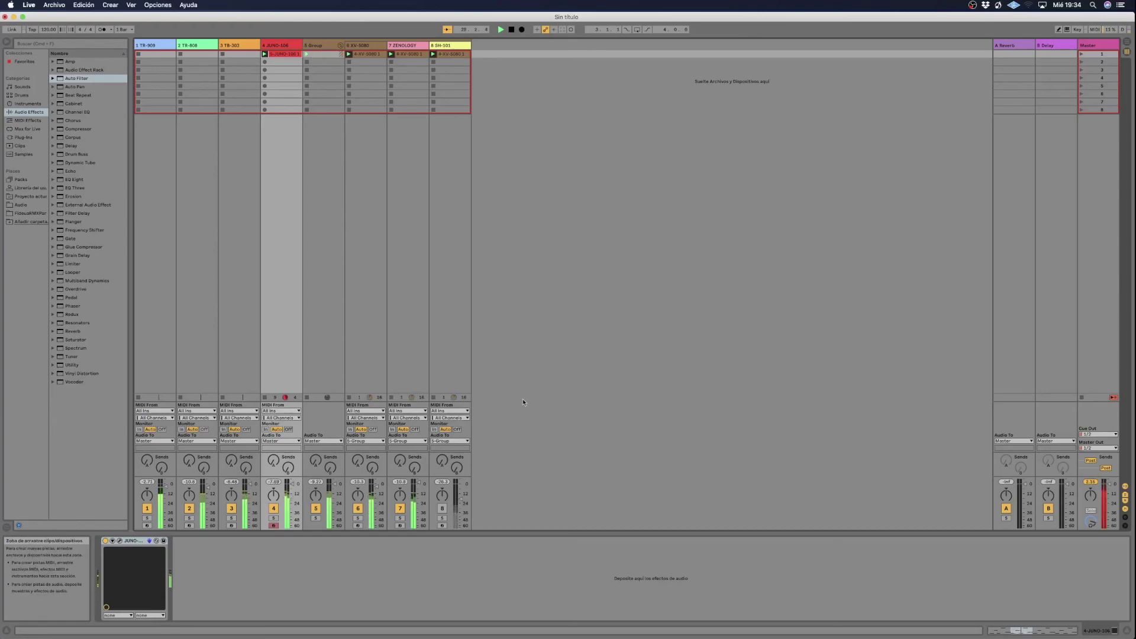
Lower the SH-101 track's volume, bring the track into the mix and stop playback.
drag(441, 482, 441, 497)
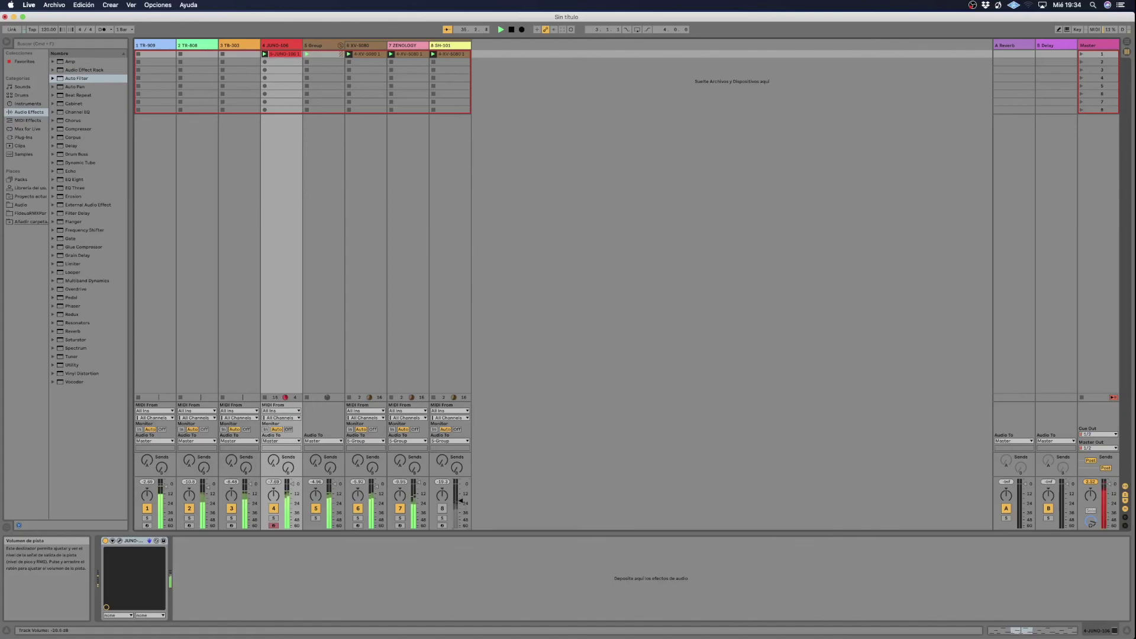
click(442, 509)
key(space)
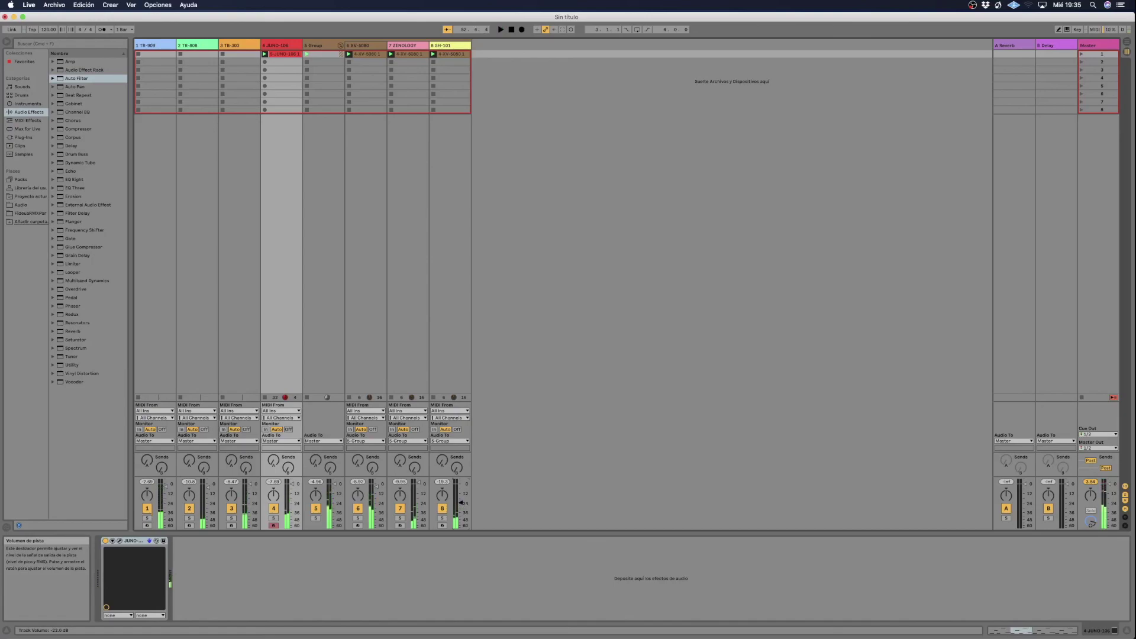